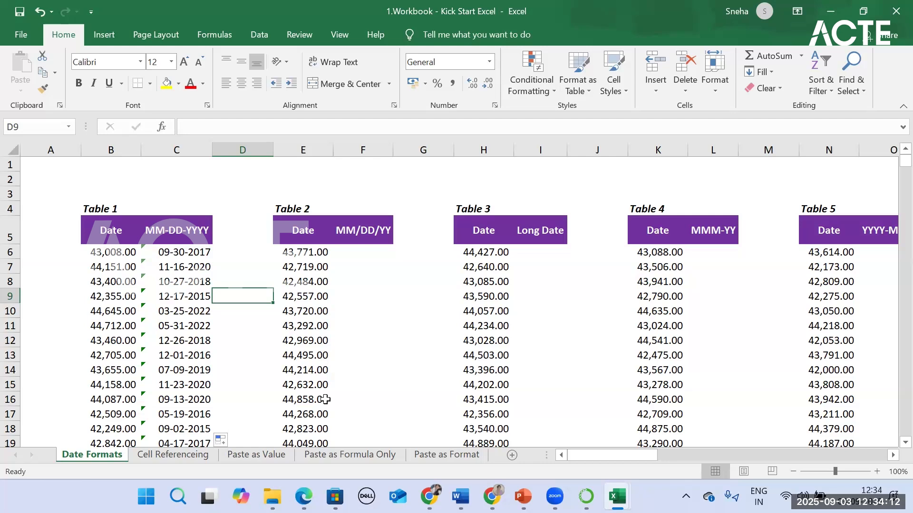
Start a PivotTable from the employee salary table B3:F720 on the Paste as Formula Only sheet.
scroll(365, 265, "down", 5)
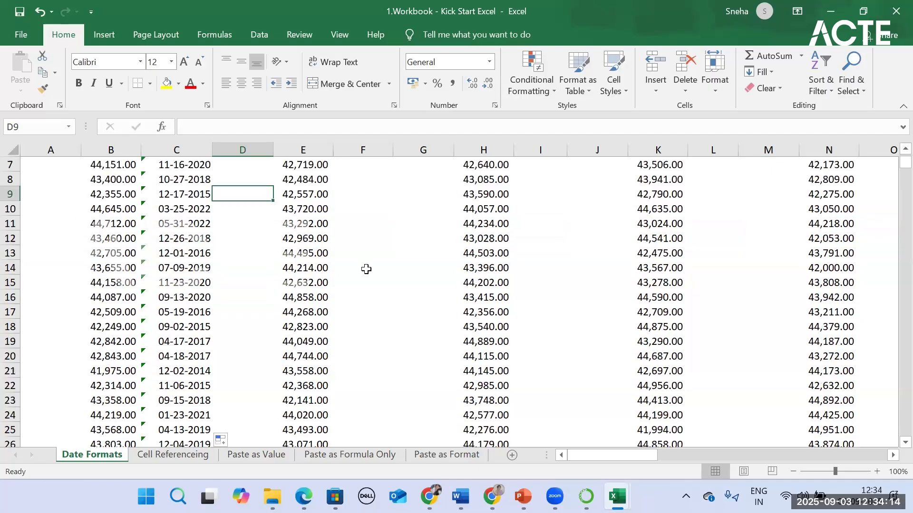
scroll(365, 265, "up", 5)
left_click(350, 453)
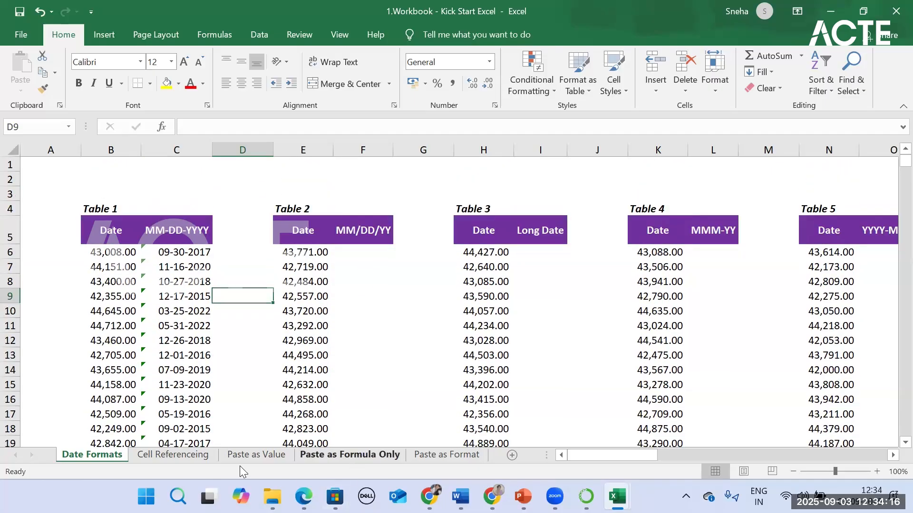
left_click_drag(84, 193, 454, 430)
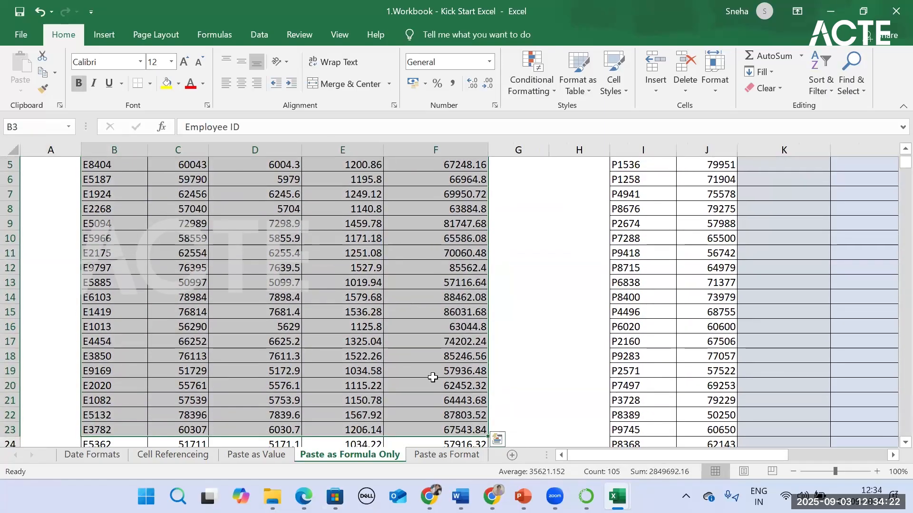
key("ctrl+shift+Down")
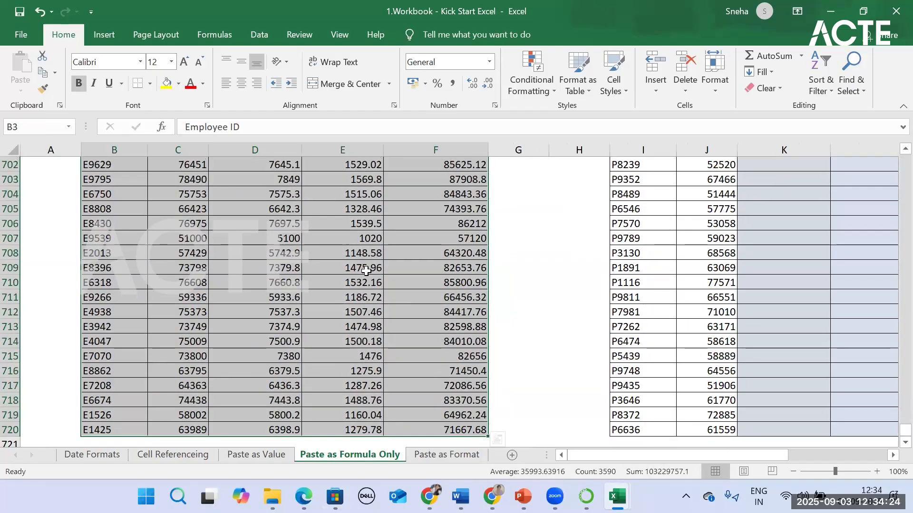
left_click(110, 39)
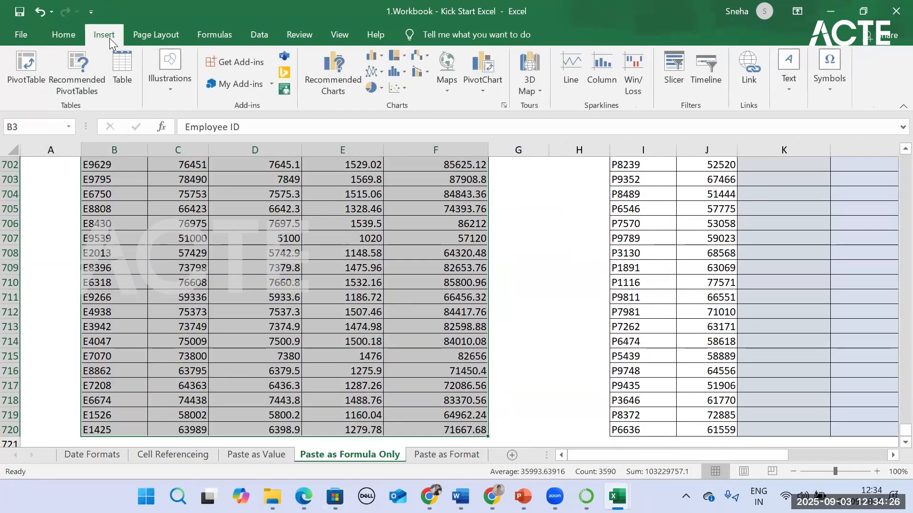
left_click(14, 69)
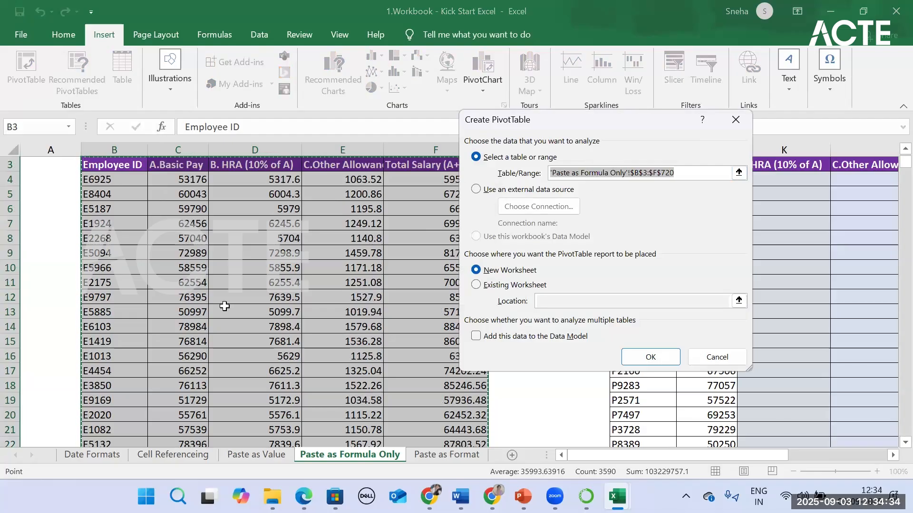
Create the PivotTable in an existing worksheet, placed at cell C727 below the tables on the Paste as Value sheet.
left_click(495, 287)
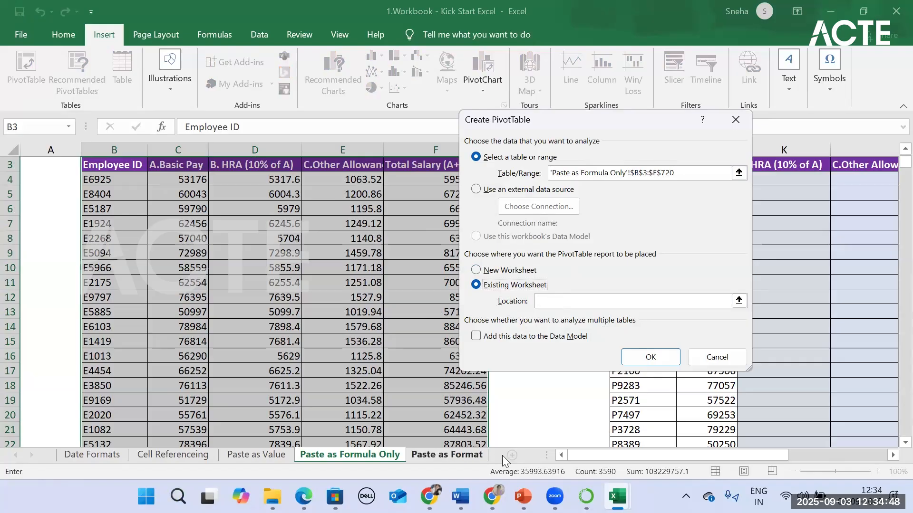
left_click(476, 455)
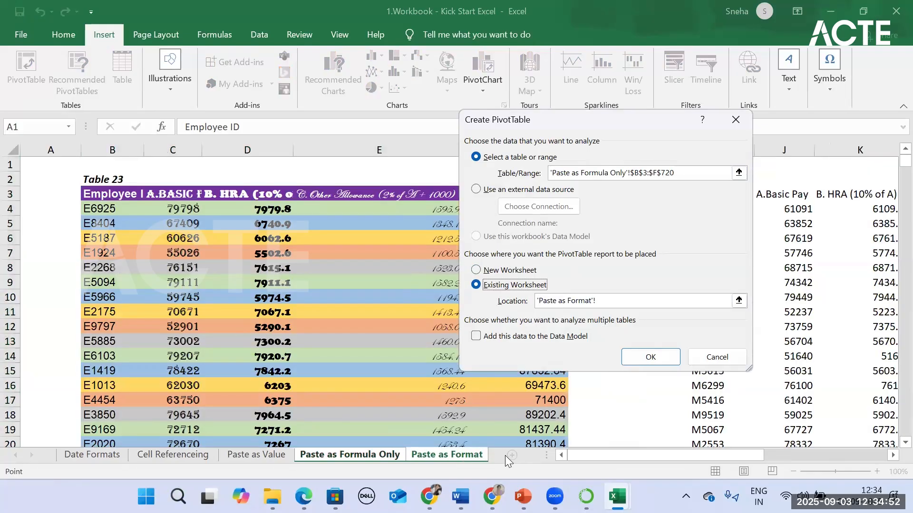
left_click(257, 455)
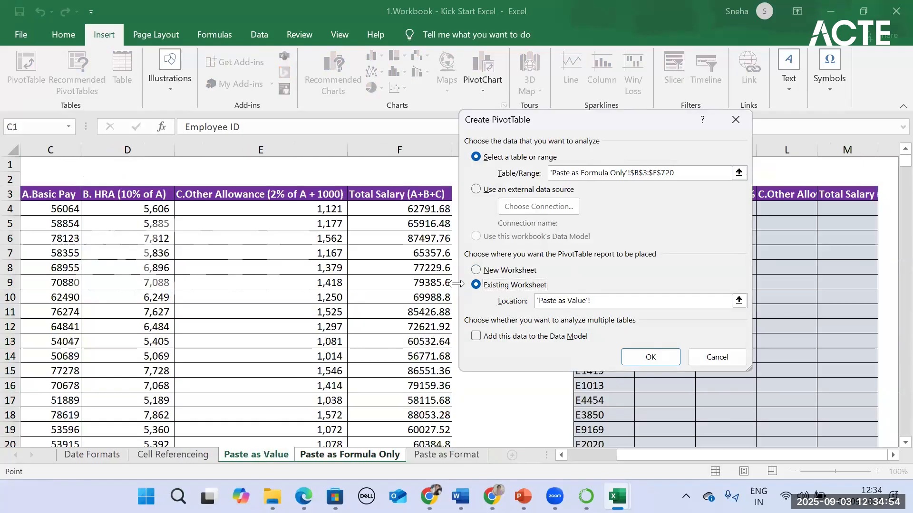
scroll(410, 380, "down", 5)
scroll(410, 381, "down", 20)
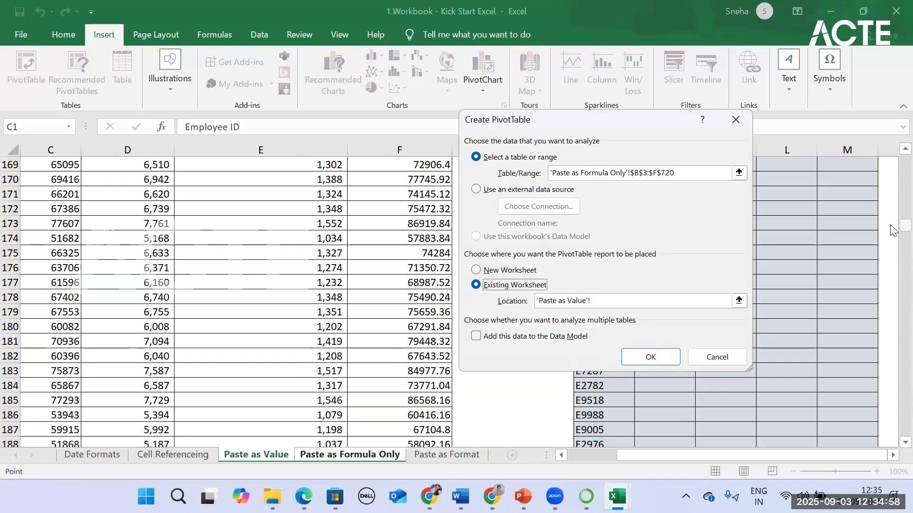
left_click_drag(905, 225, 905, 434)
scroll(220, 310, "down", 6)
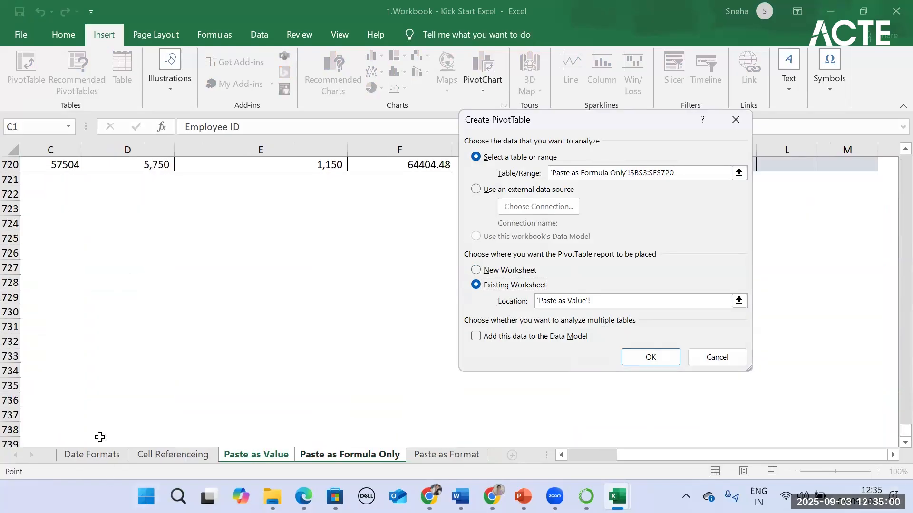
left_click(42, 267)
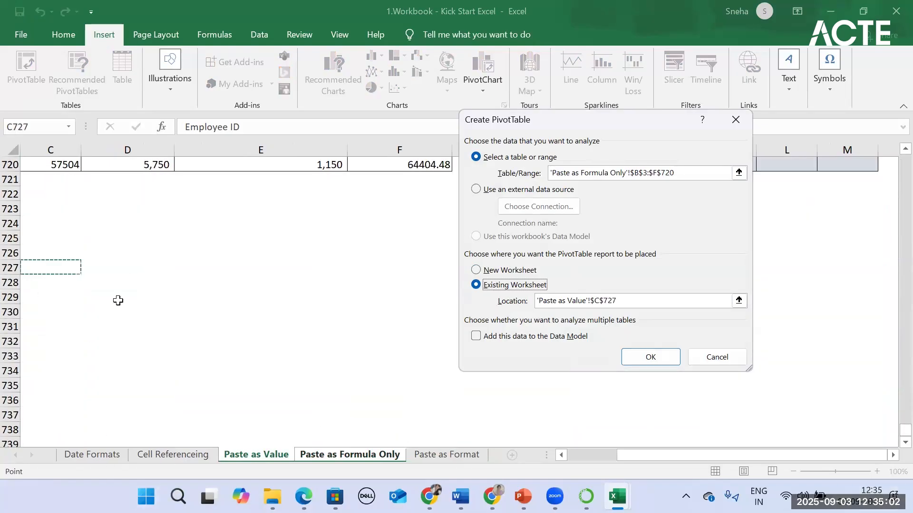
left_click(658, 359)
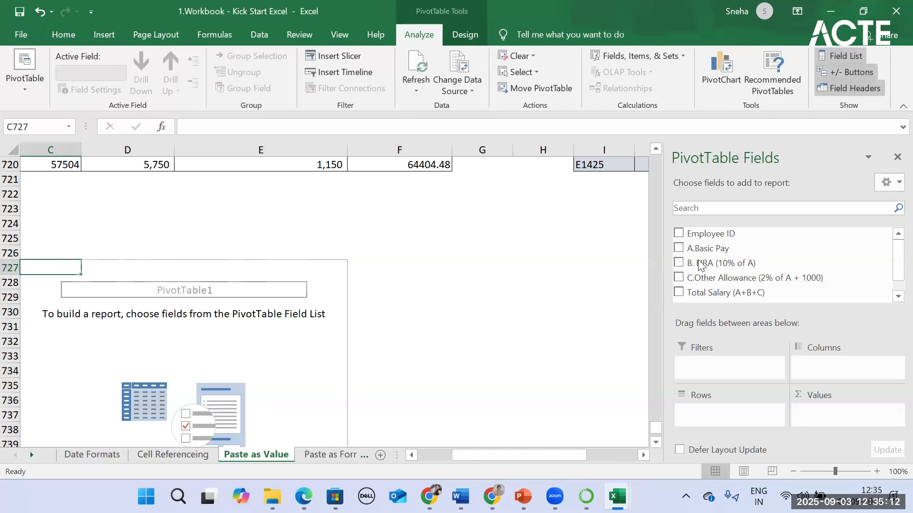
Add Employee ID as the PivotTable's rows and Total Salary (A+B+C) as its summed values.
left_click(678, 233)
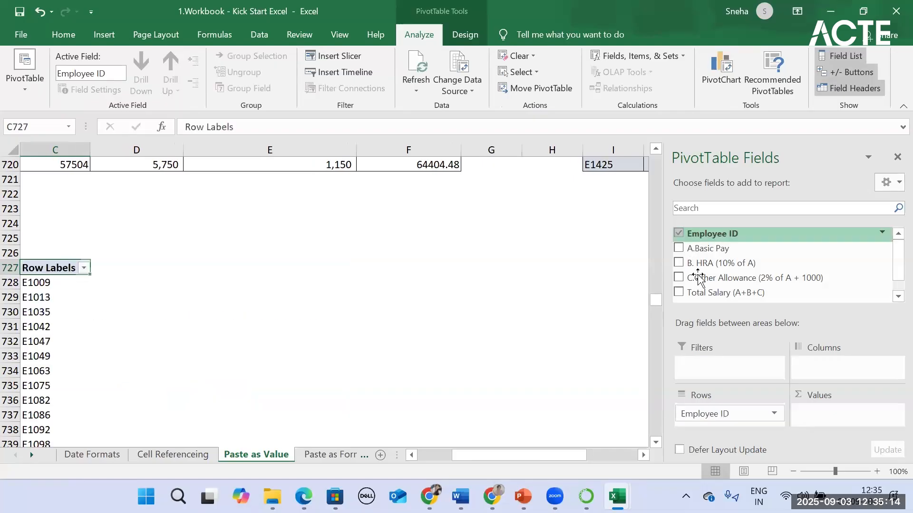
left_click(679, 292)
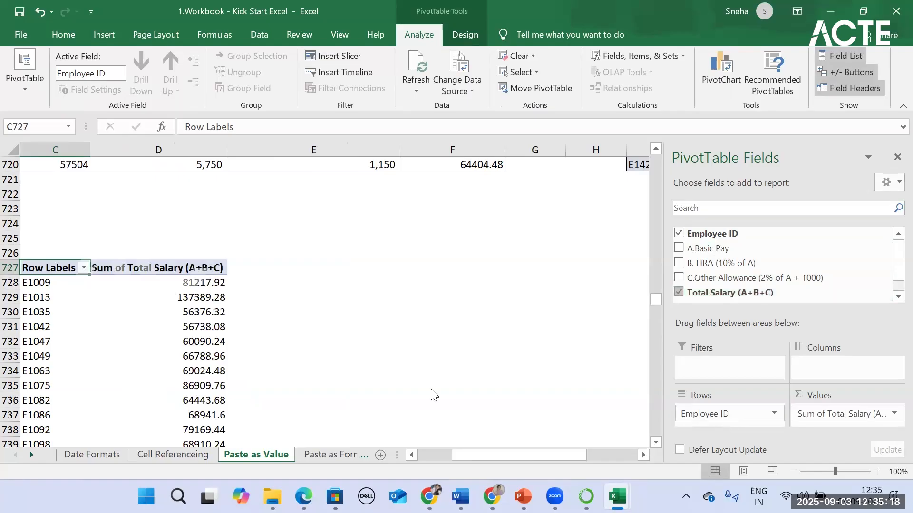
Examine the salary table at the start of the Paste as Value sheet and the PivotTable's rows down to the grand total.
scroll(446, 324, "up", 13)
left_click_drag(655, 287, 625, 93)
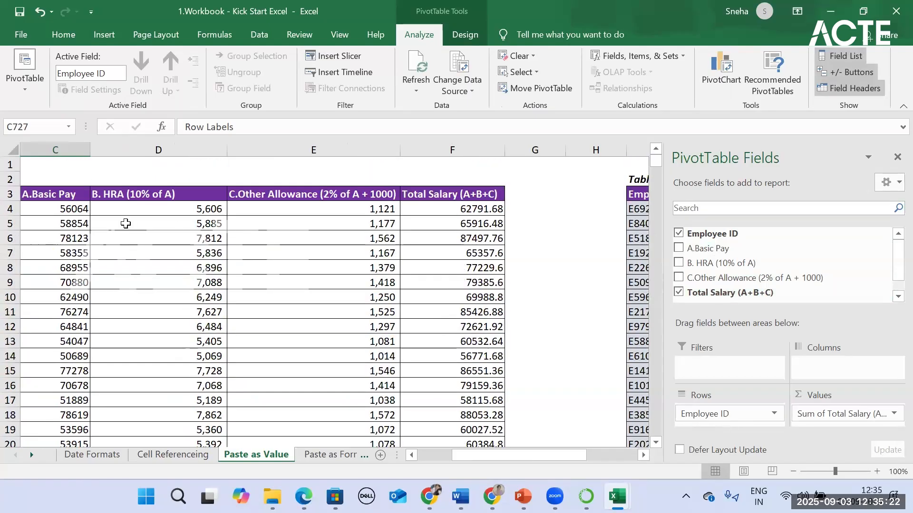
left_click(435, 454)
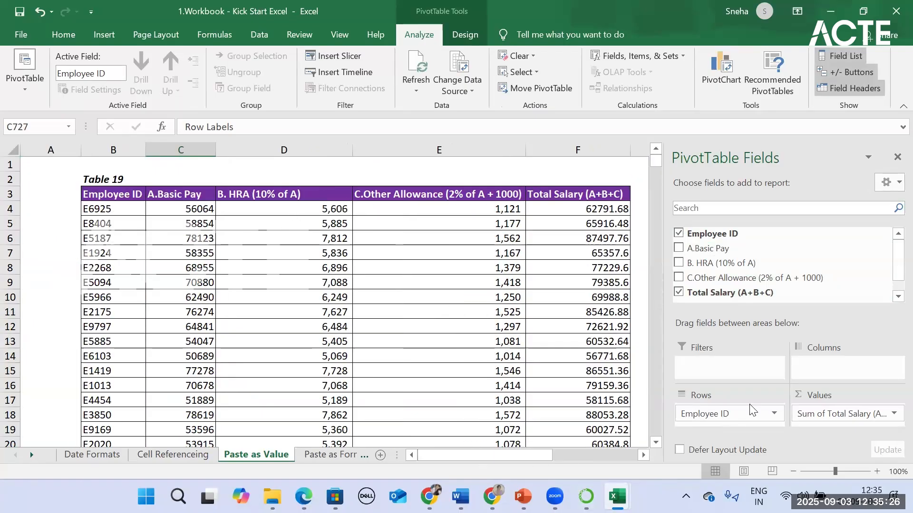
left_click_drag(656, 162, 672, 491)
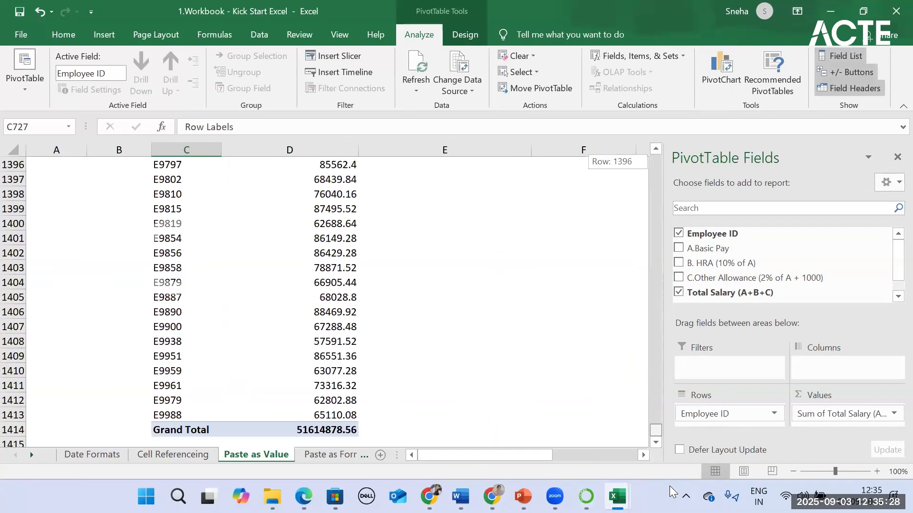
scroll(373, 421, "up", 16)
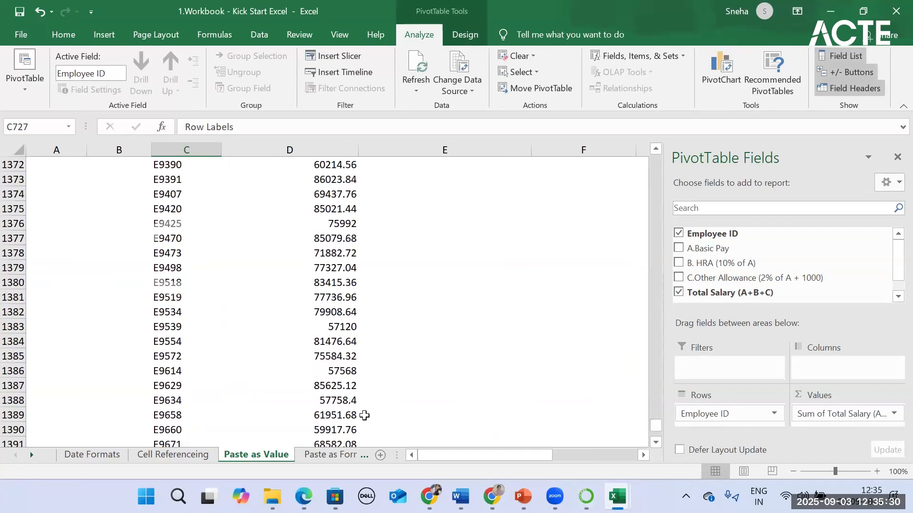
scroll(356, 421, "up", 18)
left_click(332, 401)
scroll(560, 398, "up", 5)
left_click_drag(656, 400, 654, 116)
left_click_drag(657, 374, 642, 95)
scroll(522, 375, "down", 20)
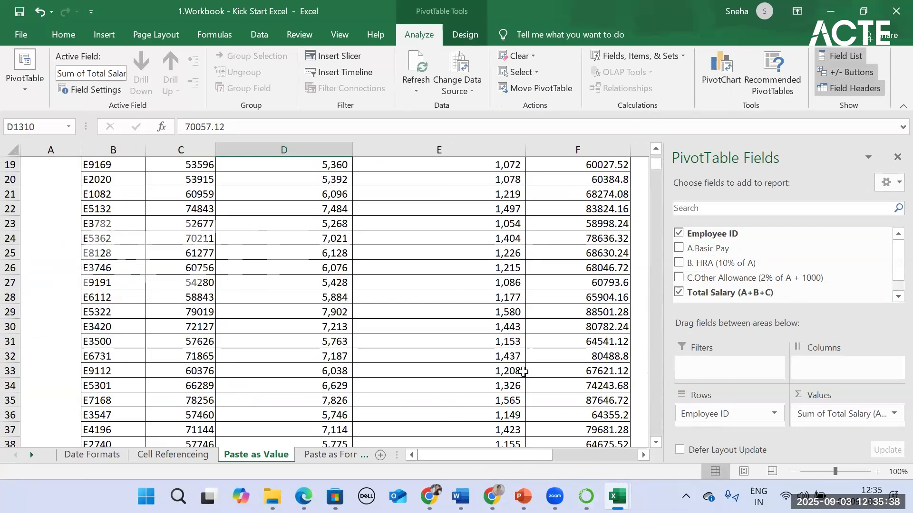
scroll(522, 380, "down", 13)
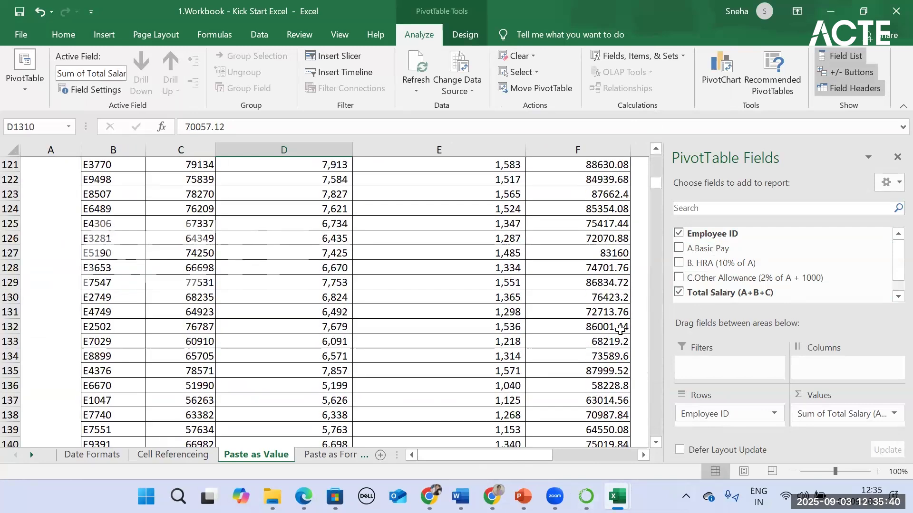
left_click_drag(656, 183, 667, 447)
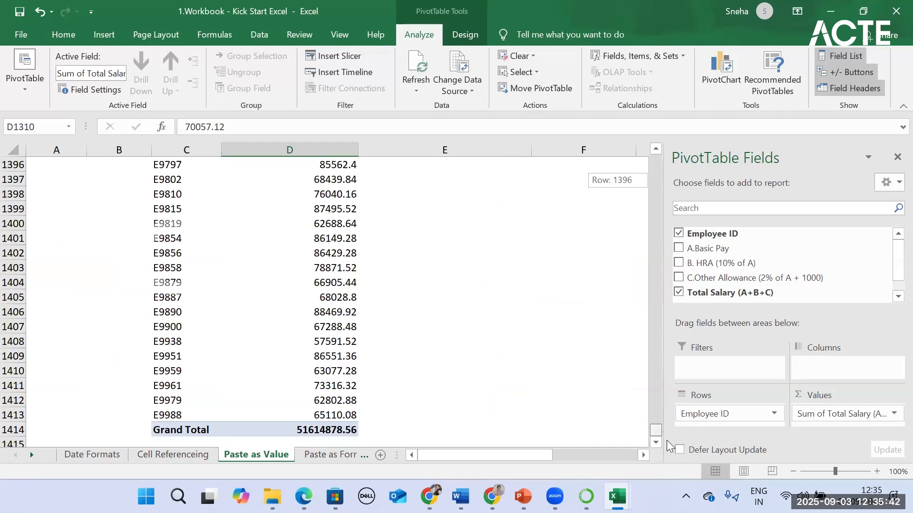
scroll(346, 387, "up", 20)
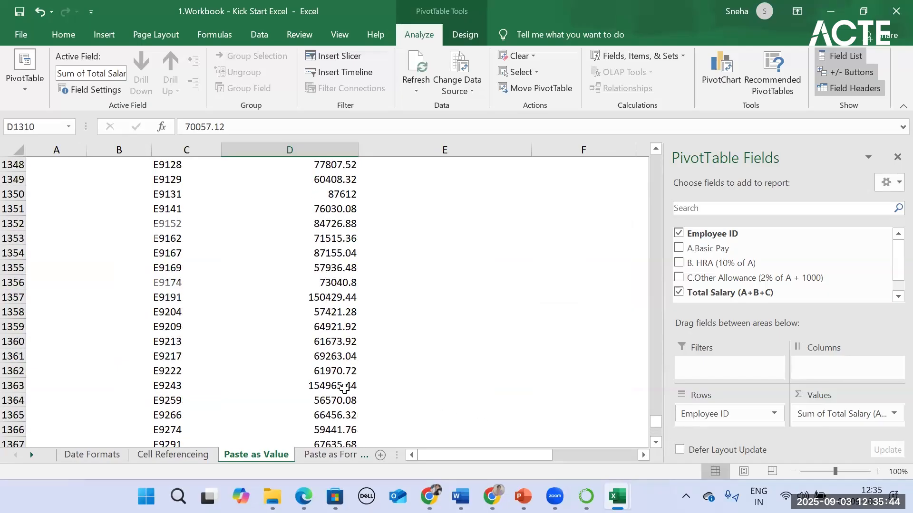
scroll(341, 391, "up", 20)
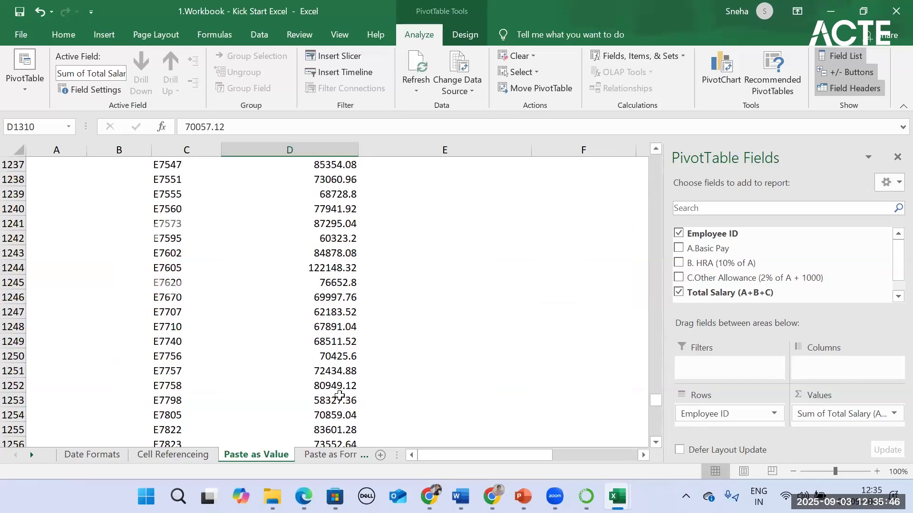
Review the PivotTable's name and its options for layout, totals and filters, display and alt text, making no changes.
left_click(46, 86)
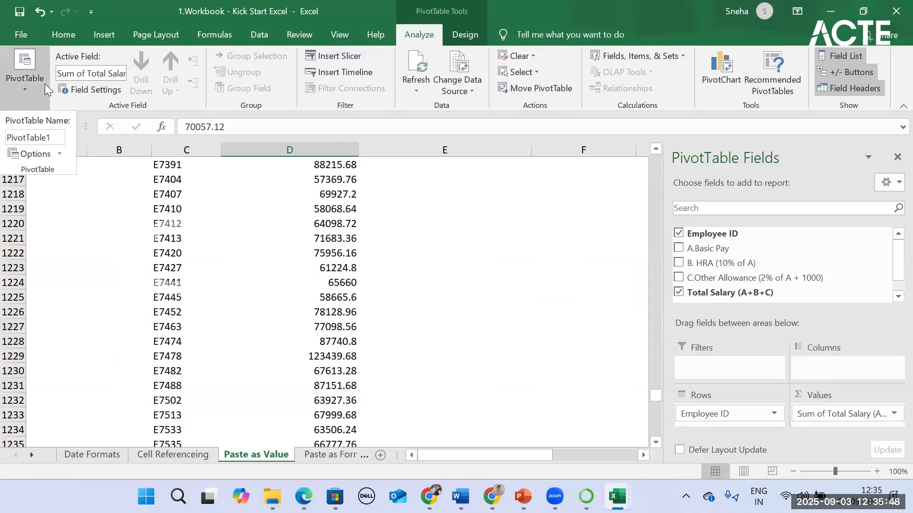
double_click(21, 138)
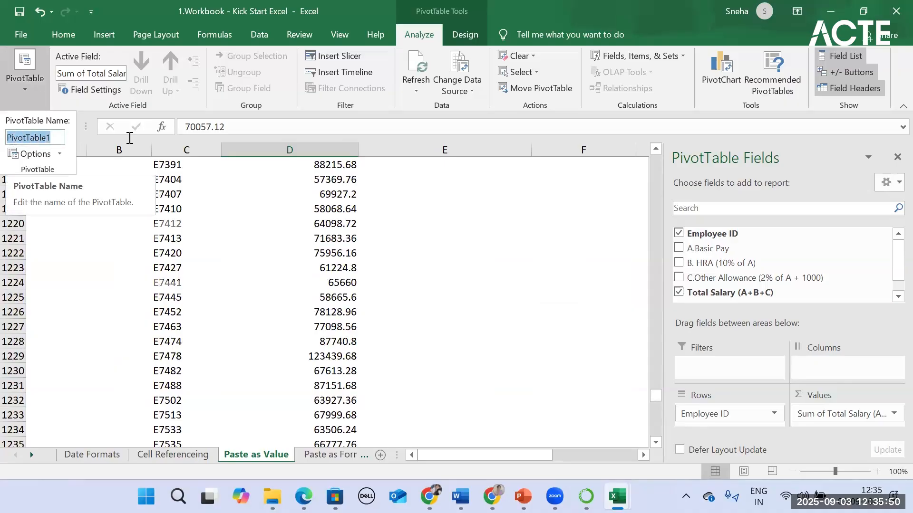
left_click(31, 155)
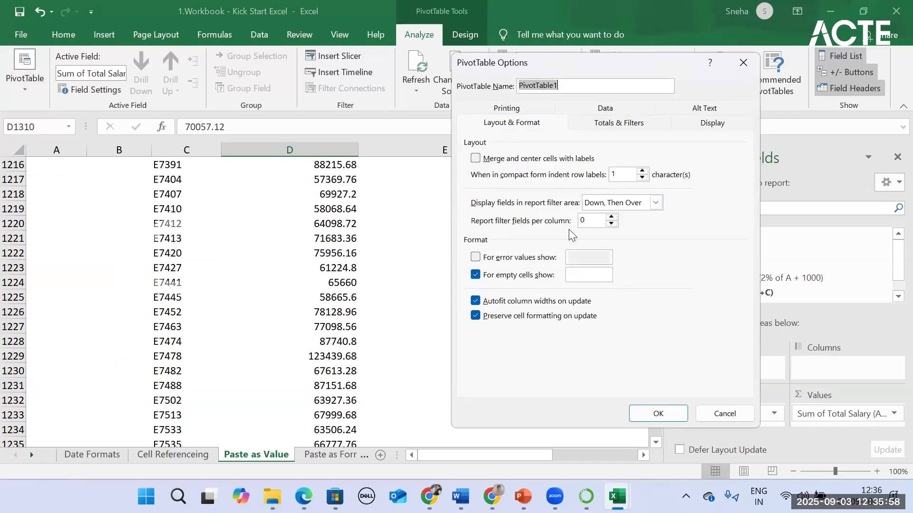
left_click(630, 124)
left_click(714, 126)
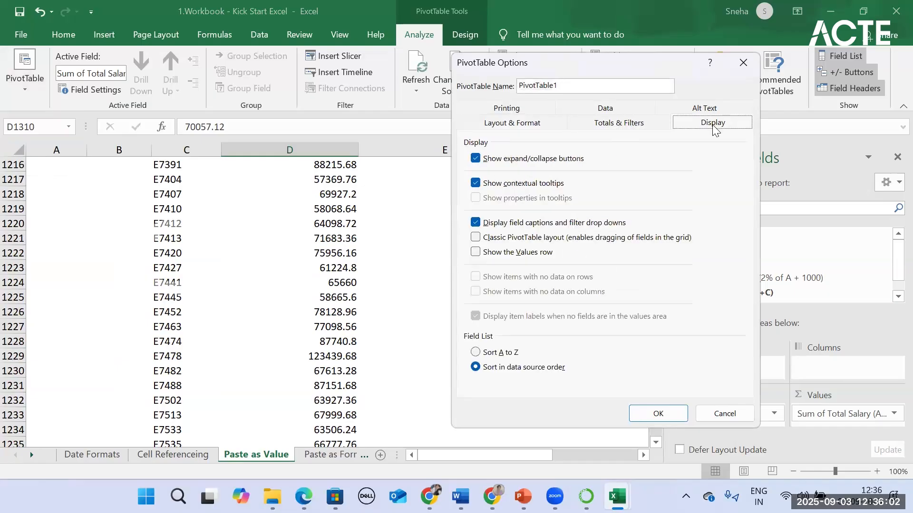
left_click(691, 109)
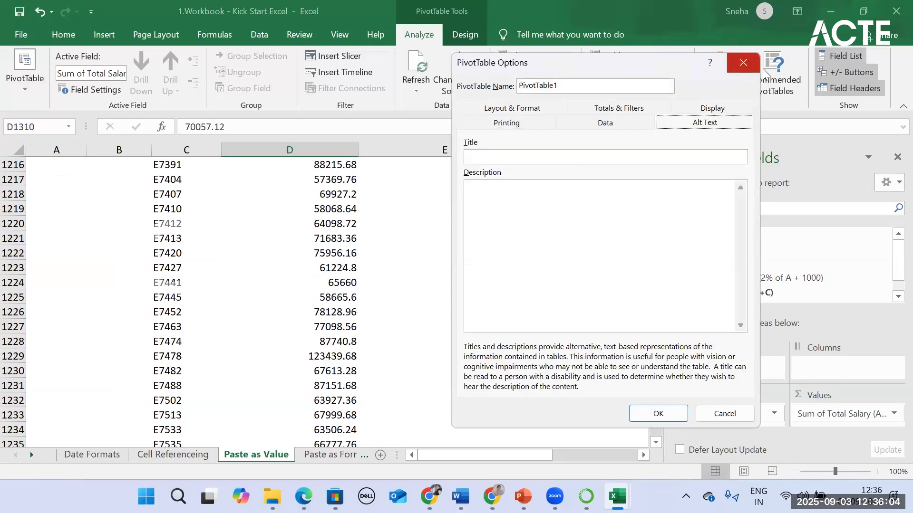
key("Escape")
Look at the active field name and the options available for the Sum of Total Salary value field.
left_click_drag(123, 73, 51, 73)
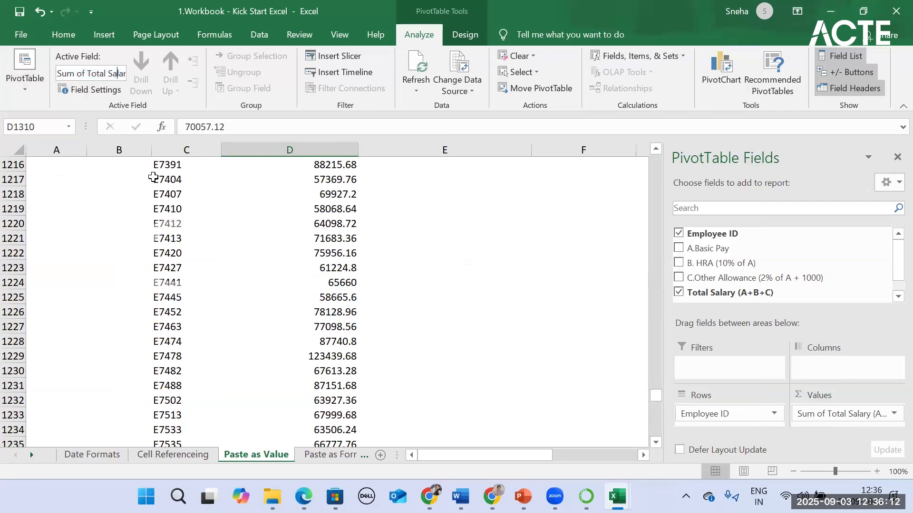
left_click(815, 413)
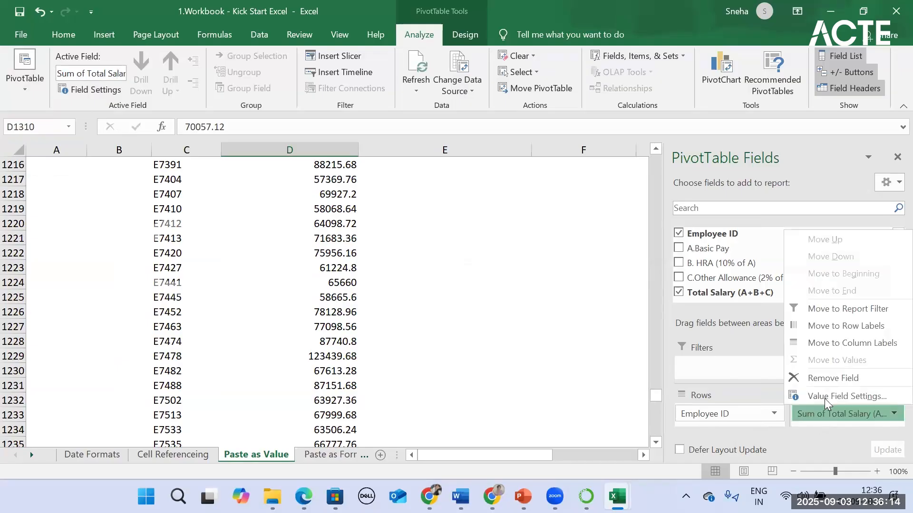
left_click(461, 335)
scroll(233, 439, "up", 20)
Switch to the open students workbook, dismissing its data loss notice, and add a blank worksheet.
left_click(93, 454)
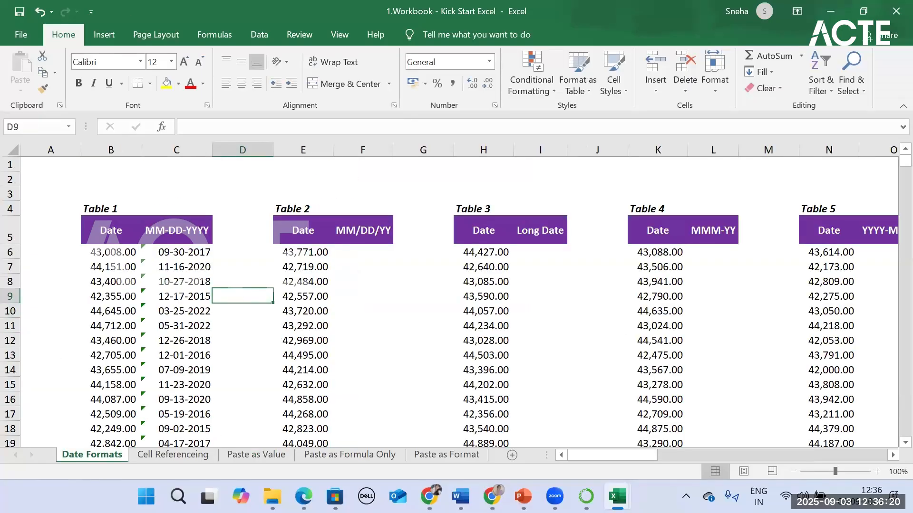
mouse_move(617, 497)
left_click(618, 418)
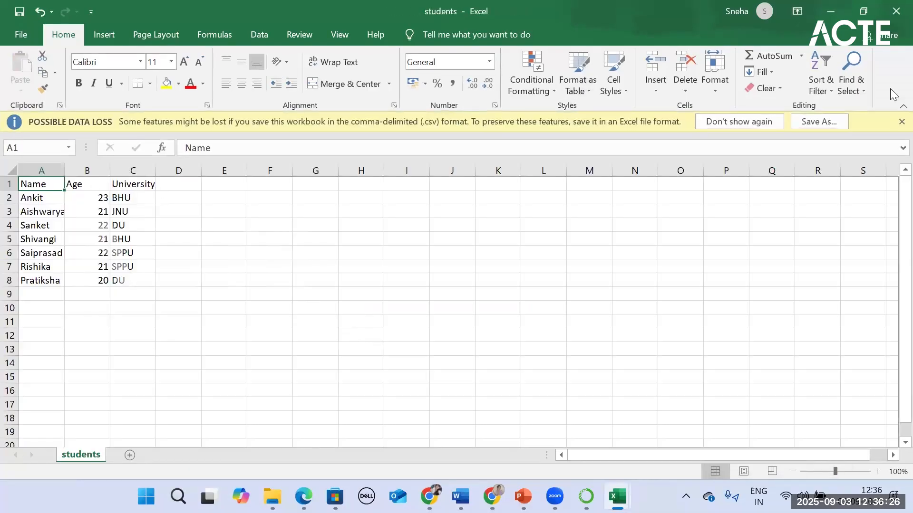
left_click(902, 121)
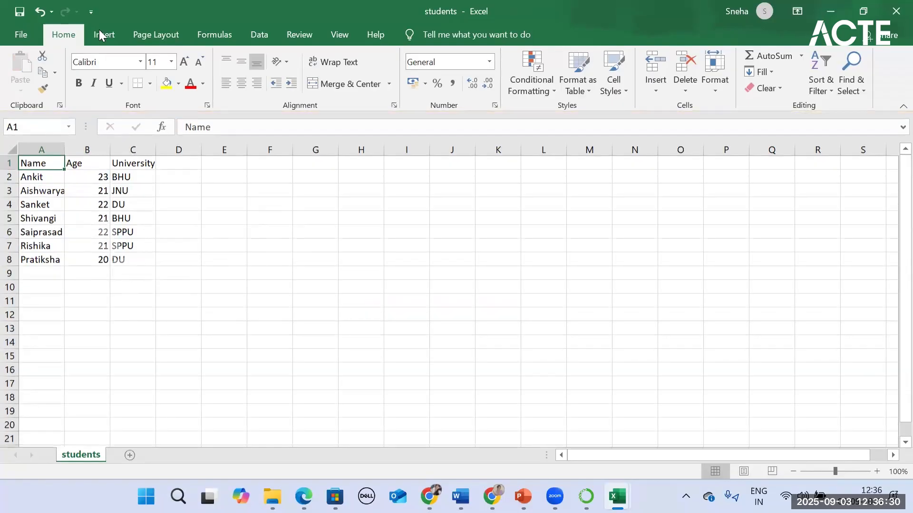
left_click(86, 458)
left_click(116, 460)
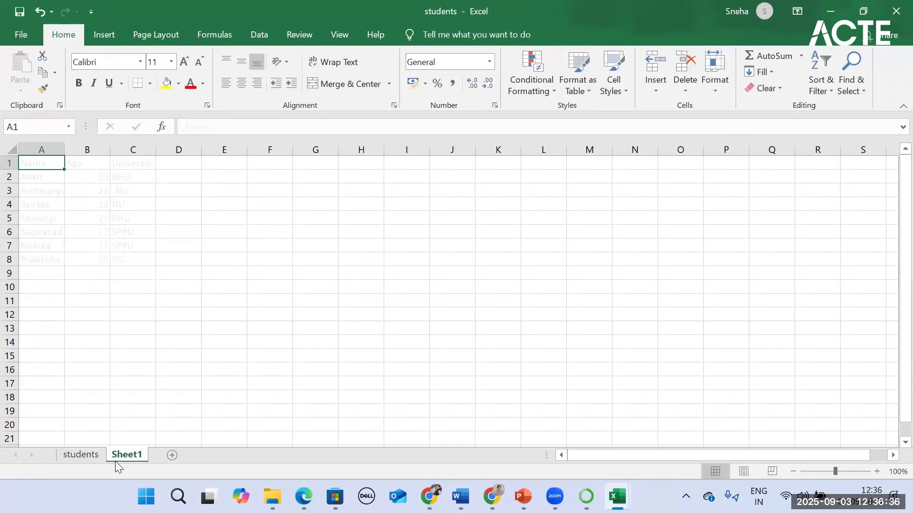
Examine the students sheet's cells, rows and columns, from Name, Age and University to the empty column D.
left_click(89, 457)
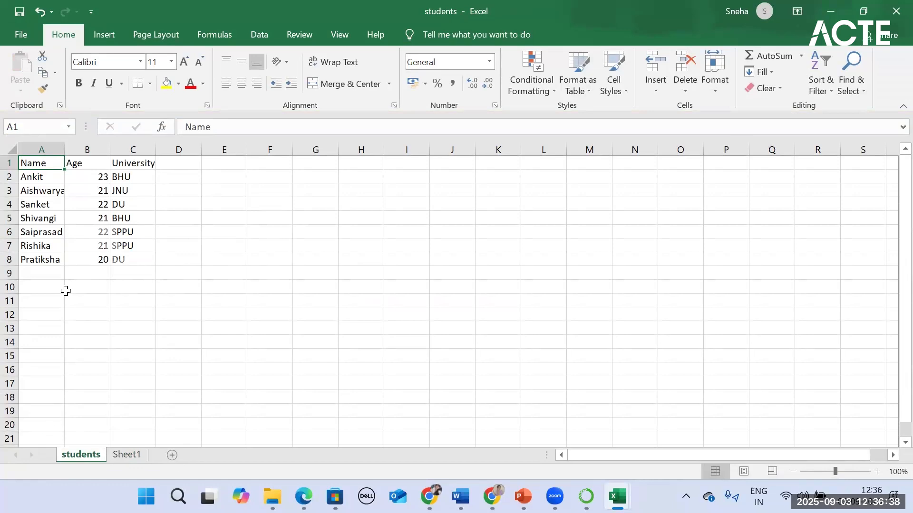
left_click(70, 287)
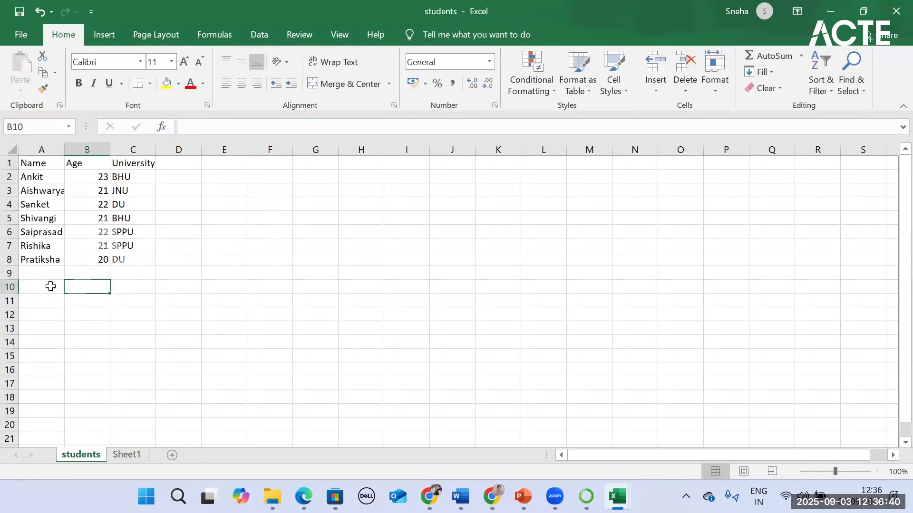
left_click(49, 286)
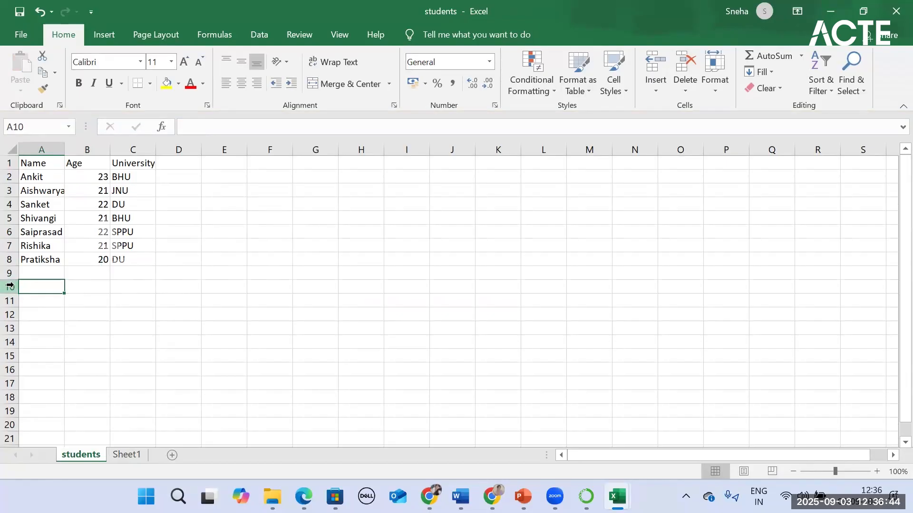
left_click(51, 167)
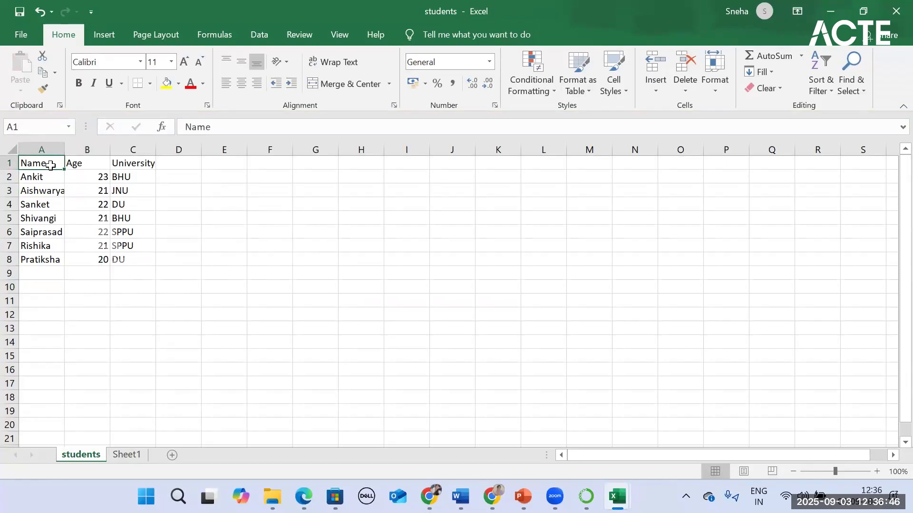
left_click_drag(10, 166, 41, 164)
left_click(41, 150)
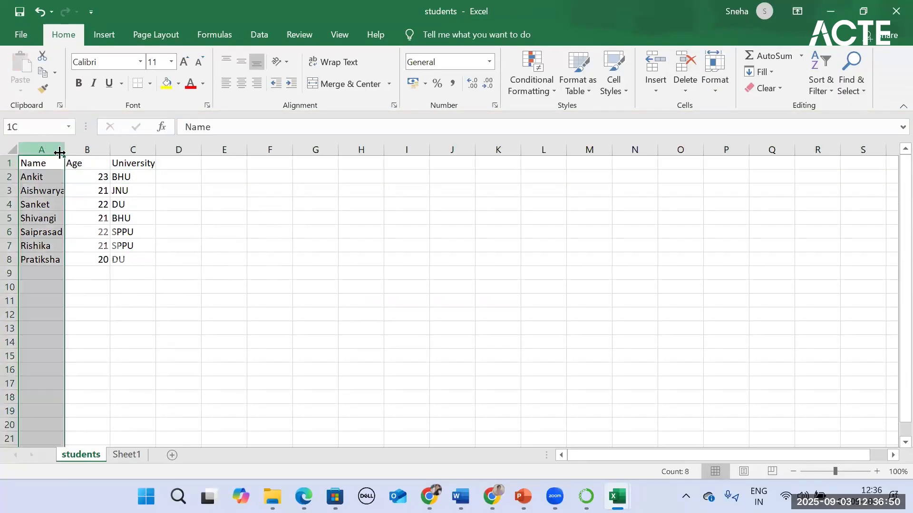
left_click(87, 150)
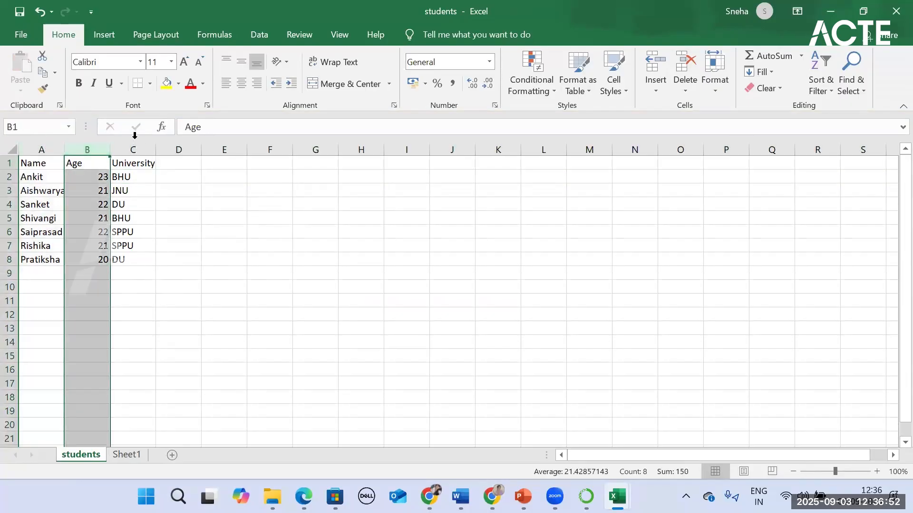
left_click(133, 148)
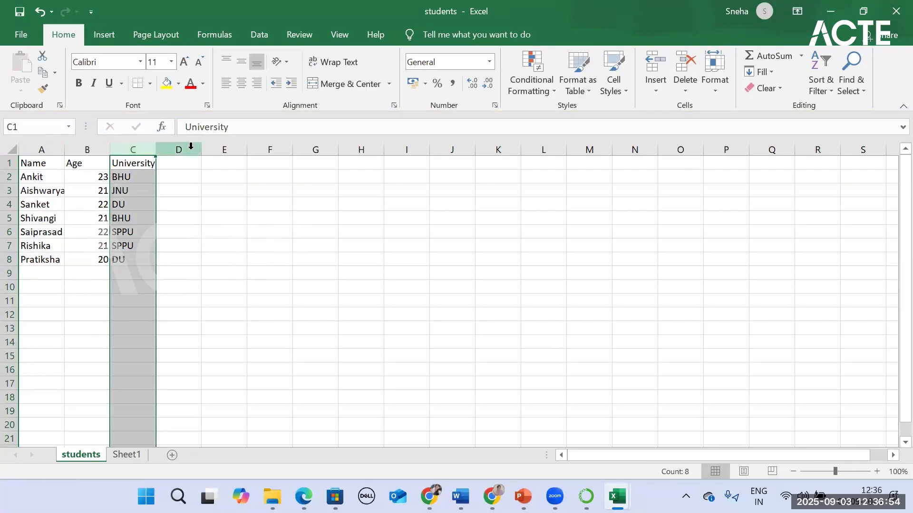
left_click(191, 149)
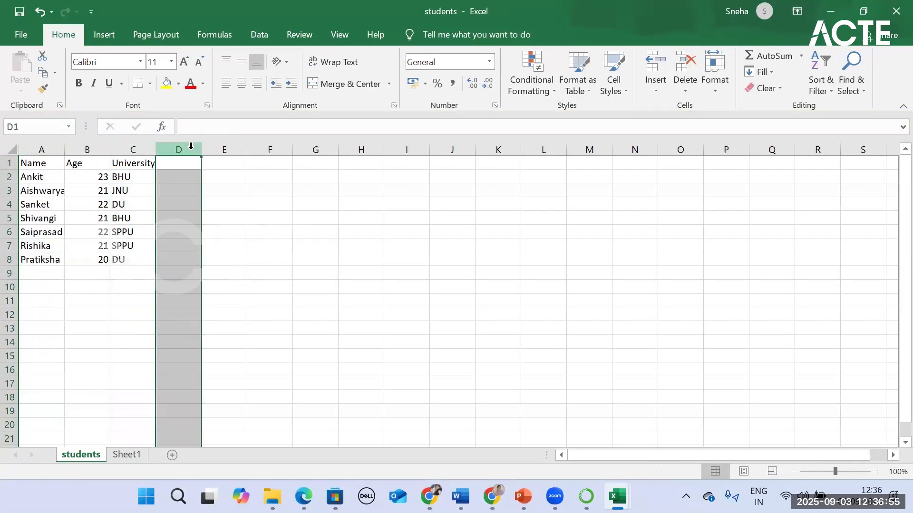
left_click(180, 177)
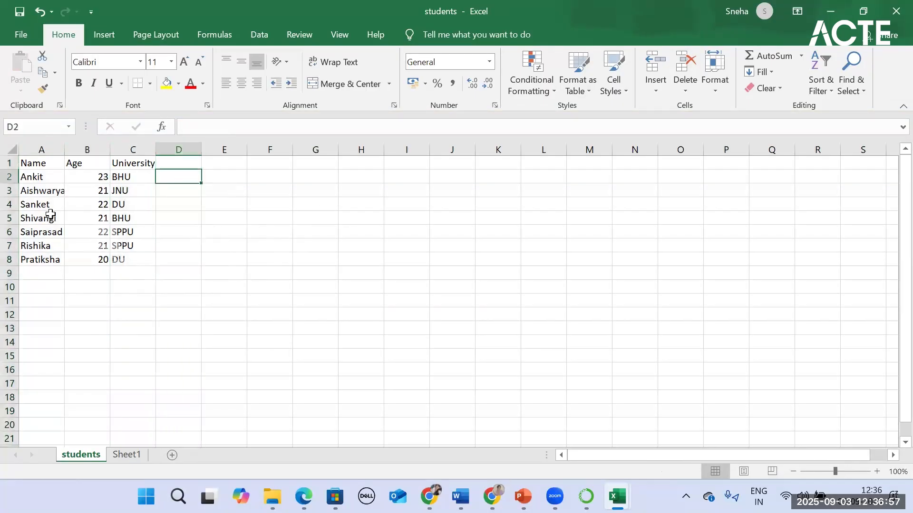
Look over the first student's row and the first three ages in B2:B4.
left_click(33, 179)
left_click(366, 191)
left_click(375, 175)
left_click_drag(71, 175, 85, 199)
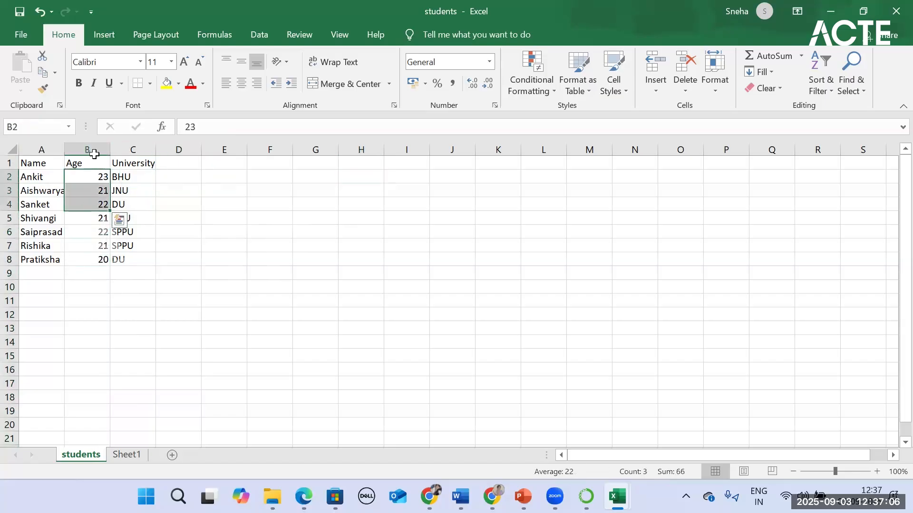
Enter the formula =B2+B3+B4 in cell I2 to add the first three ages, writing out the cell references.
left_click(394, 173)
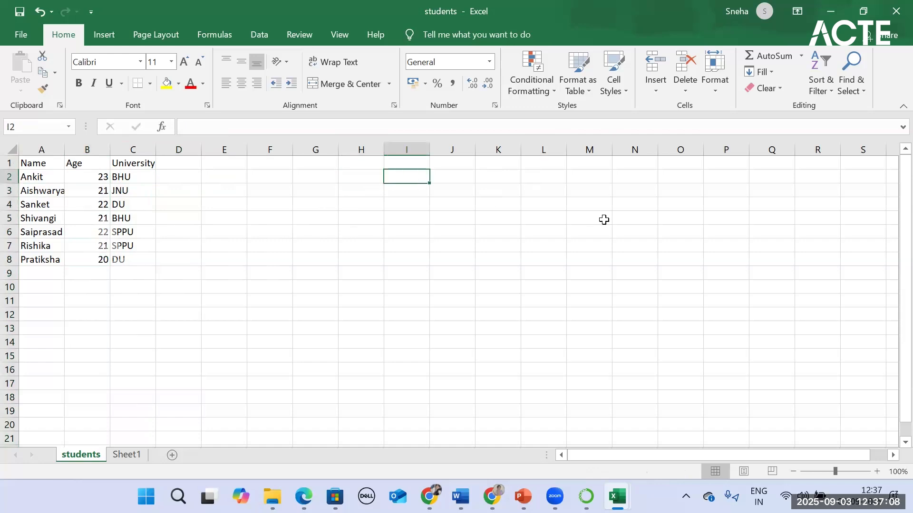
type("=")
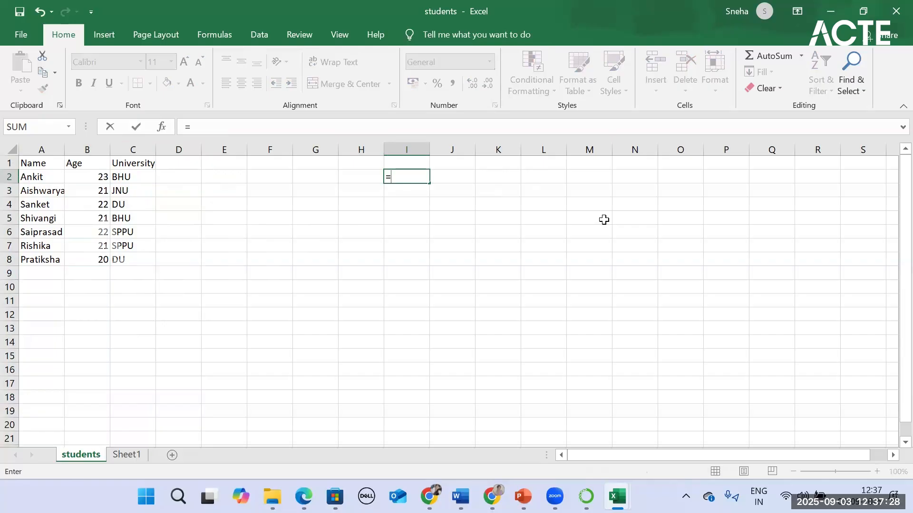
type("b")
key("BackSpace")
type("2")
key("BackSpace")
type("b2=")
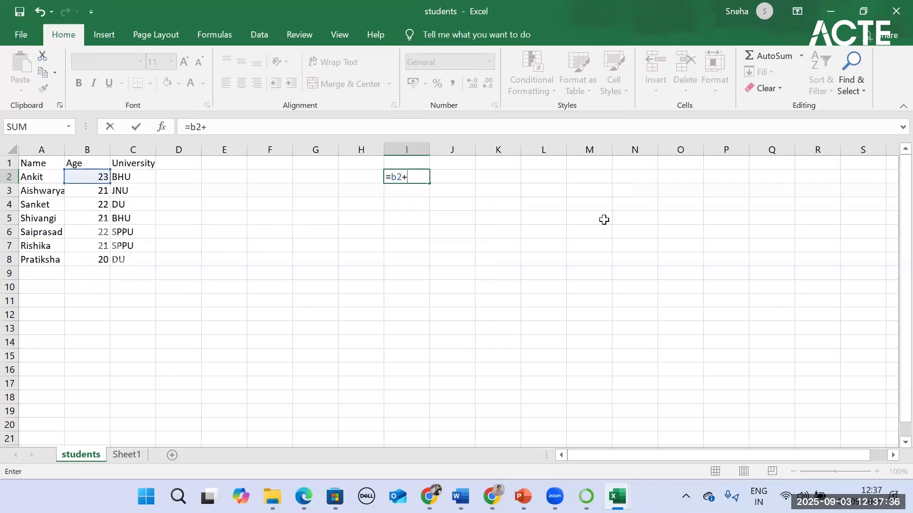
type("b3")
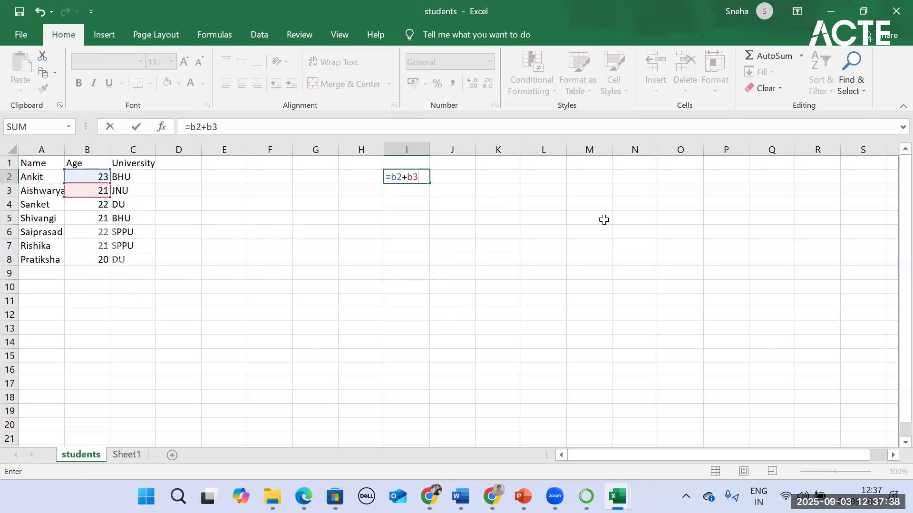
type("+b4")
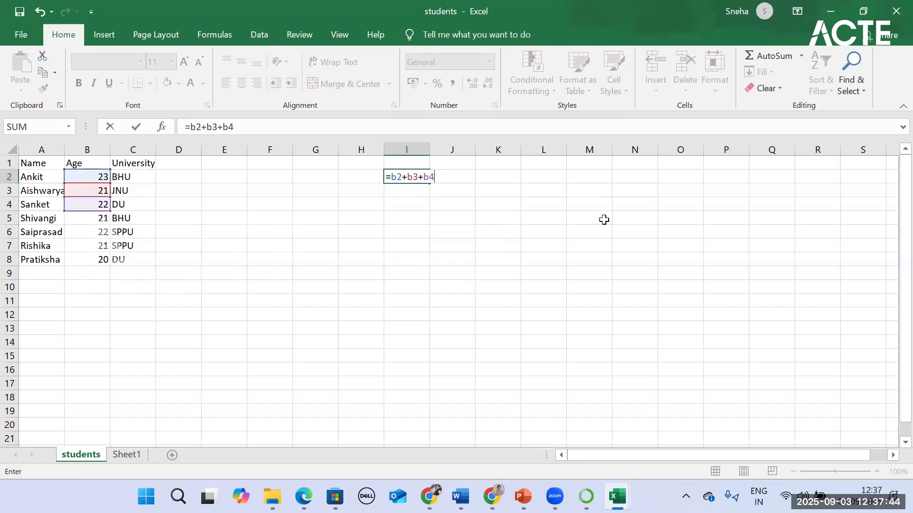
double_click(395, 177)
key("Return")
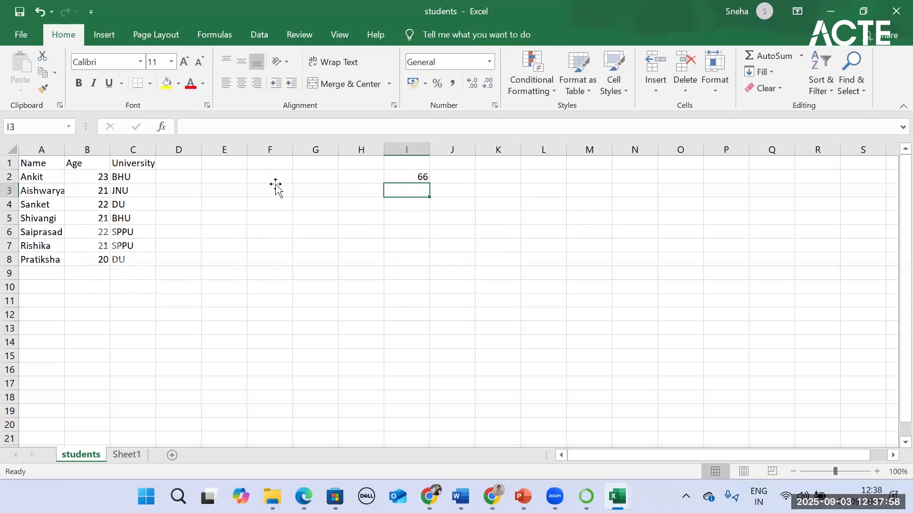
Re-enter the formula =B2+B3+B4 in cell I2, picking the three Age cells in the sheet as references.
left_click(420, 179)
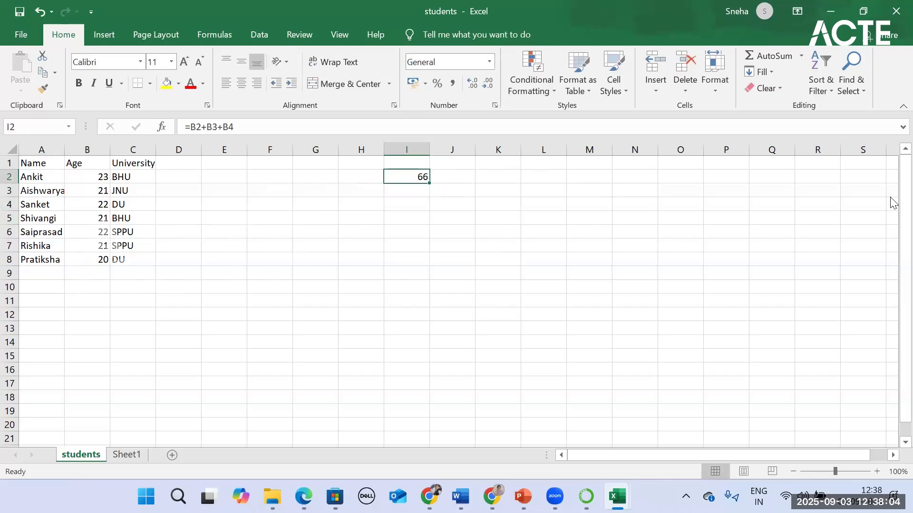
type("=")
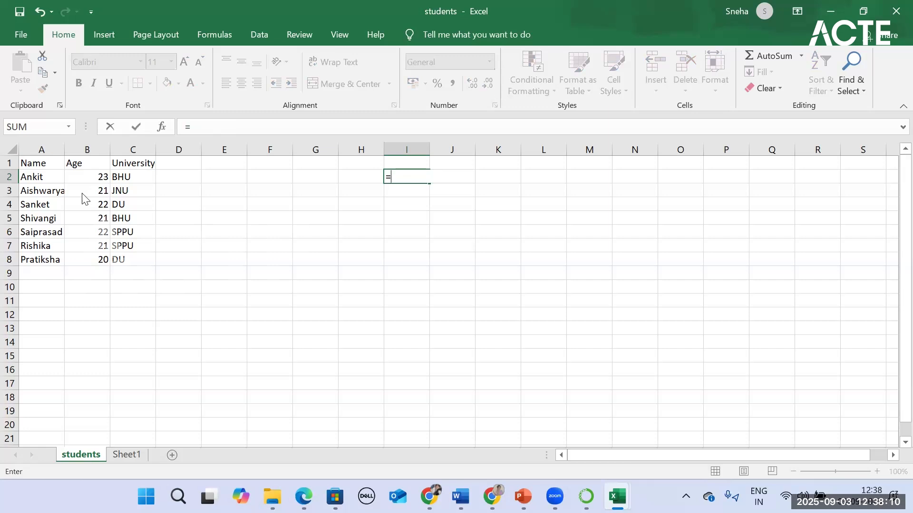
left_click(88, 177)
type("+")
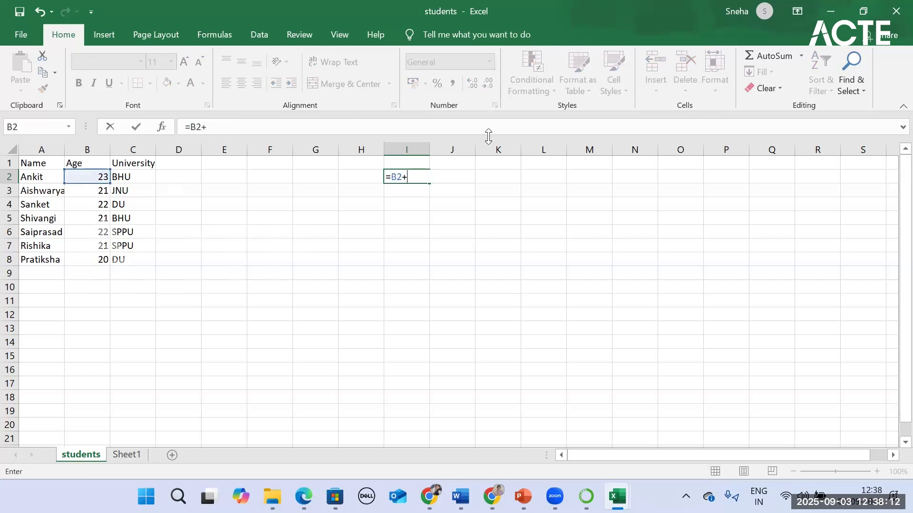
left_click(92, 196)
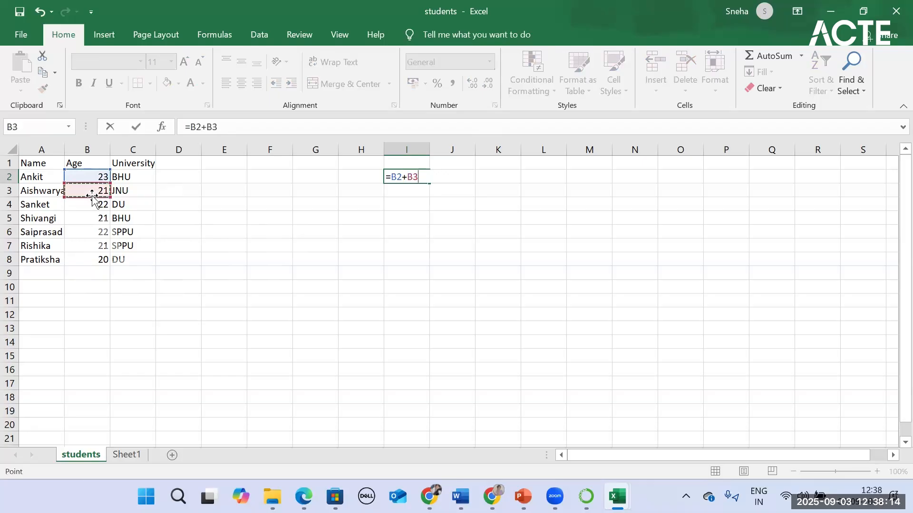
type("+")
left_click(94, 206)
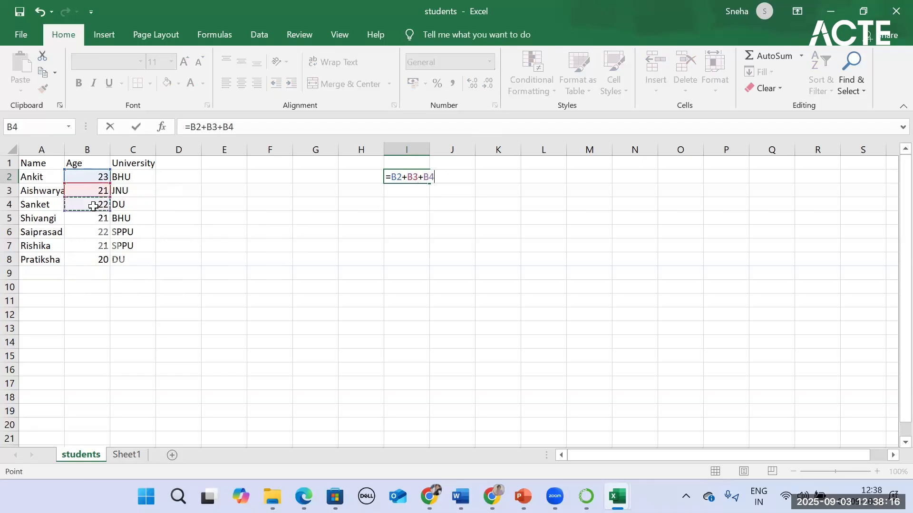
key("Return")
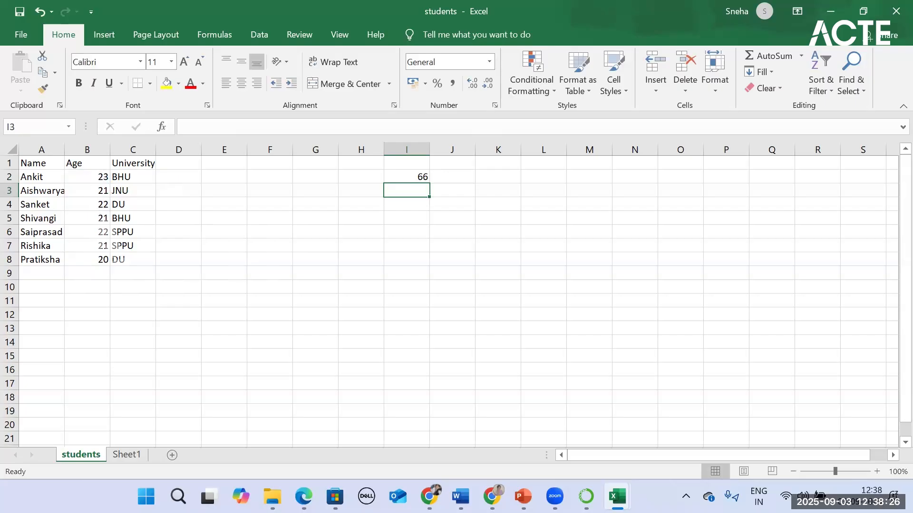
Switch to the Kick Start Excel workbook and clear cells C6 and C7 of Table 1 on the Date Formats sheet.
left_click(665, 447)
left_click(182, 256)
left_click(566, 128)
key("BackSpace")
key("BackSpace")
key("BackSpace")
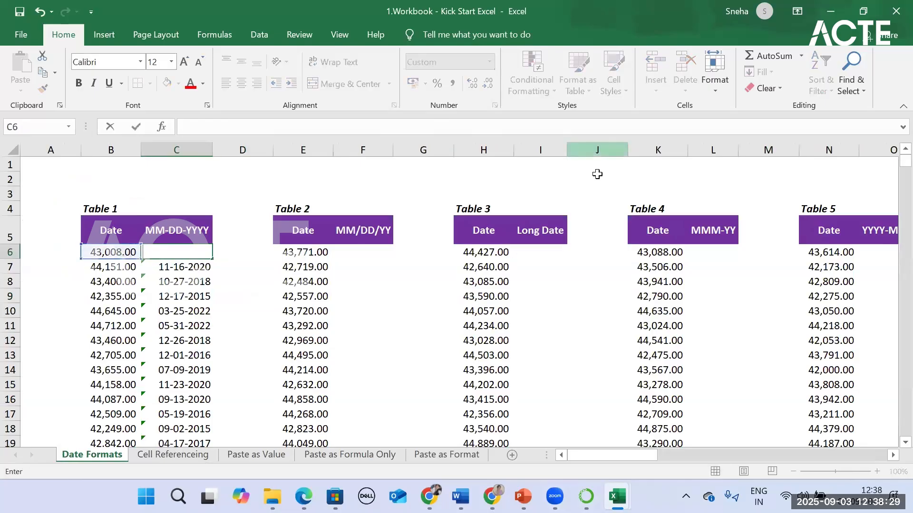
left_click(203, 264)
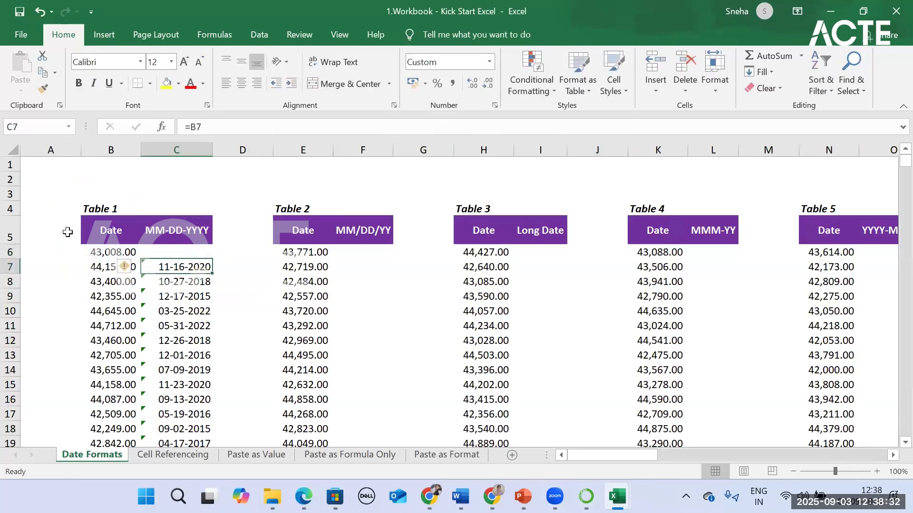
key("BackSpace")
Remove the formula from cell C8 in Table 1's MM-DD-YYYY column.
left_click(225, 283)
left_click(190, 282)
double_click(190, 282)
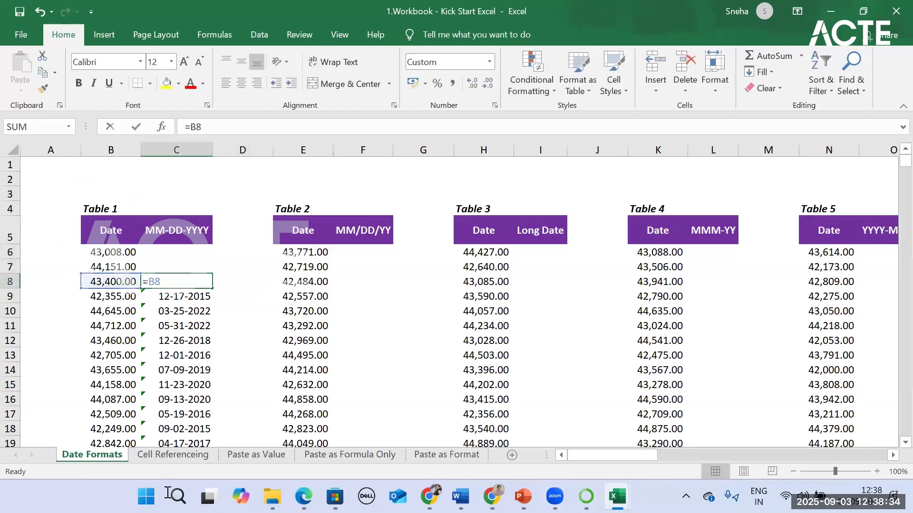
key("BackSpace")
key("BackSpace")
key("BackSpace")
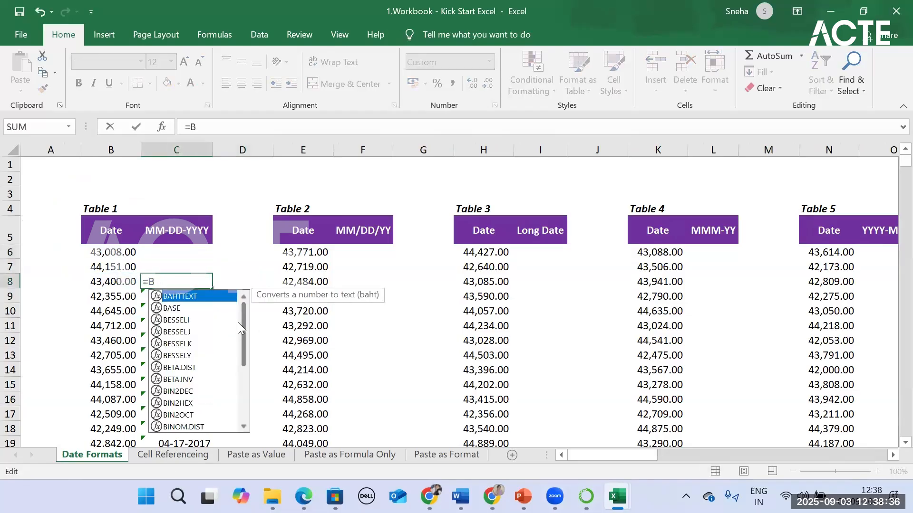
left_click(215, 294)
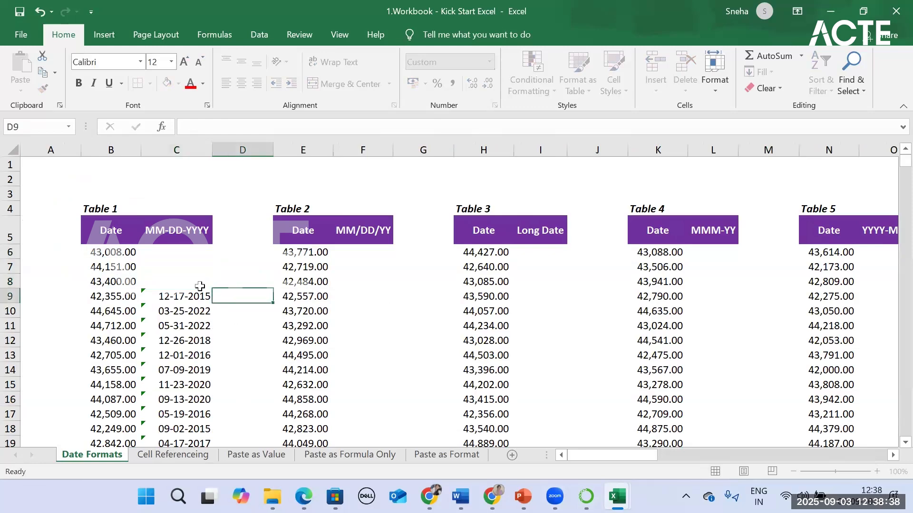
Clear the remaining dates in Table 1's MM-DD-YYYY column, from C8 down to C50.
left_click(199, 285)
left_click_drag(213, 292, 214, 426)
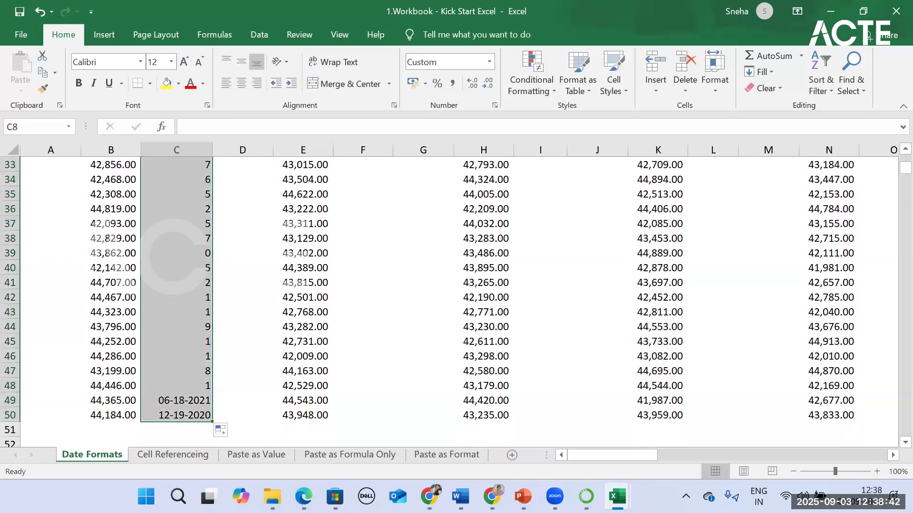
key("BackSpace")
scroll(102, 357, "up", 3)
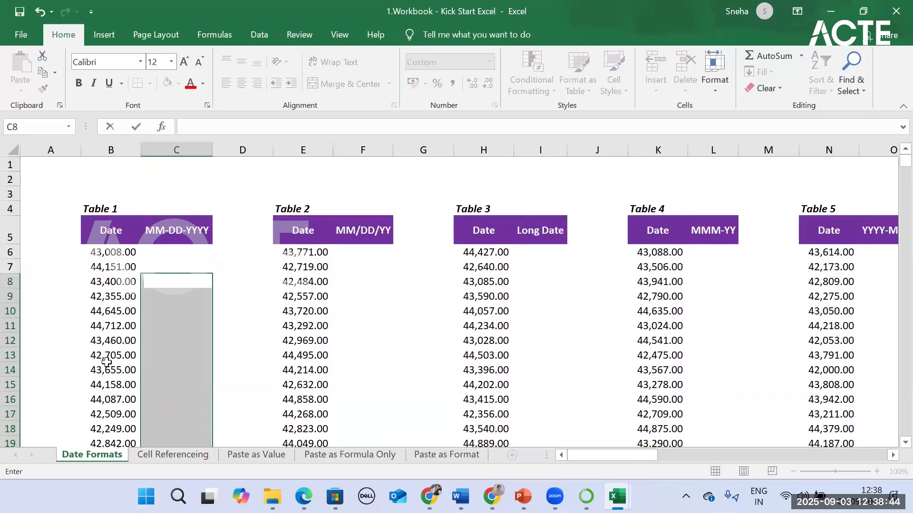
left_click(177, 267)
Enter the formula =B6 in cell C6 to reference Table 1's first Date value.
left_click(97, 249)
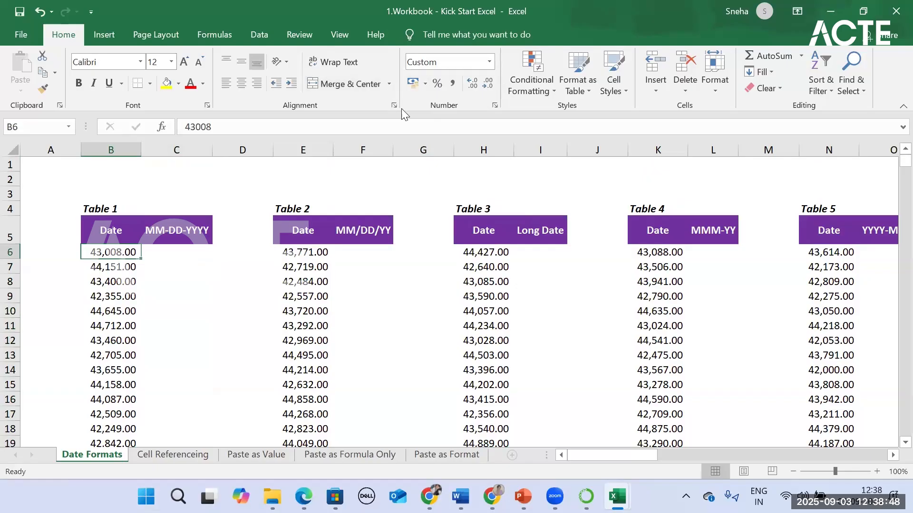
left_click(151, 251)
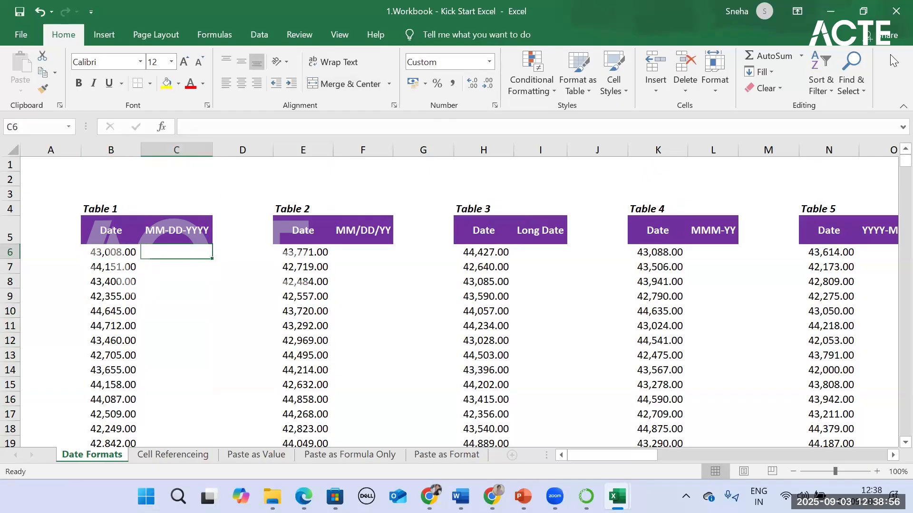
type("=")
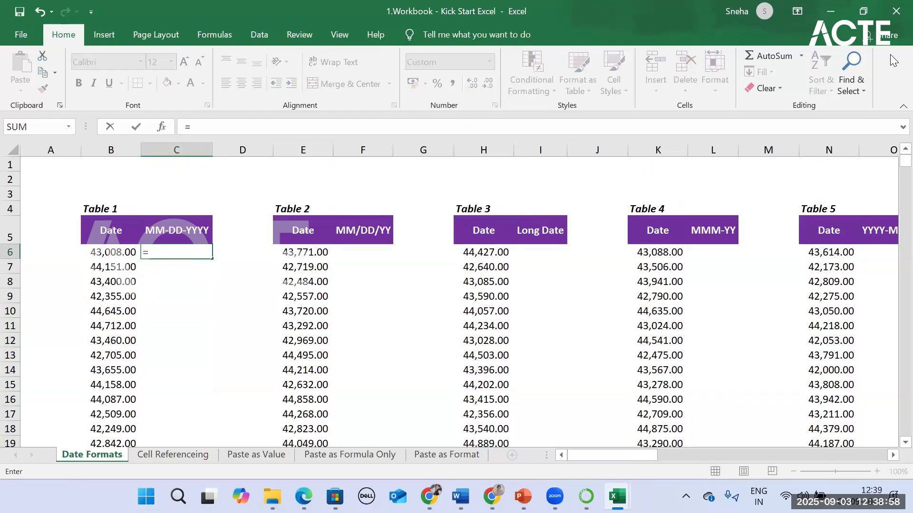
left_click(90, 252)
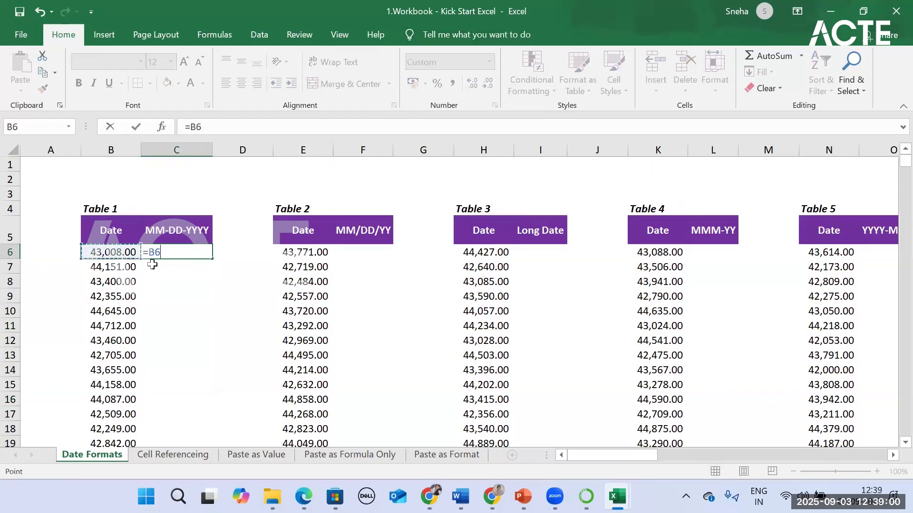
key("Return")
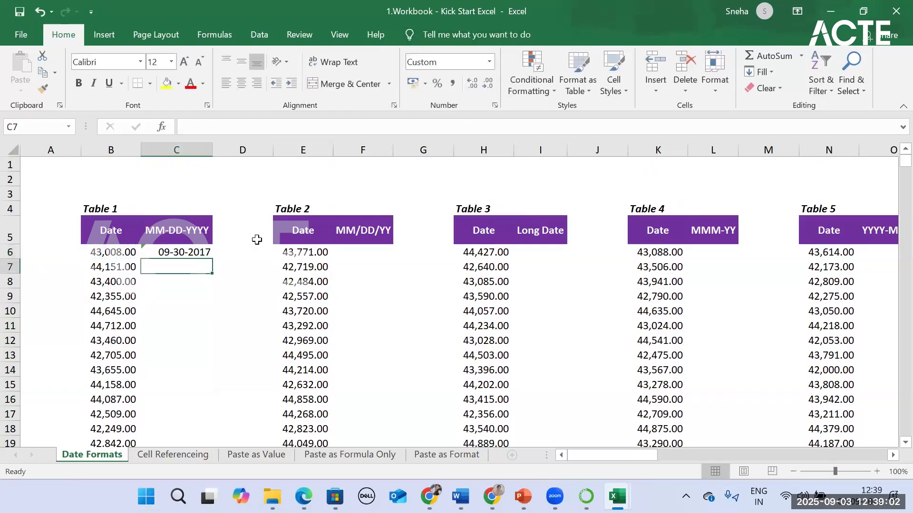
left_click(159, 255)
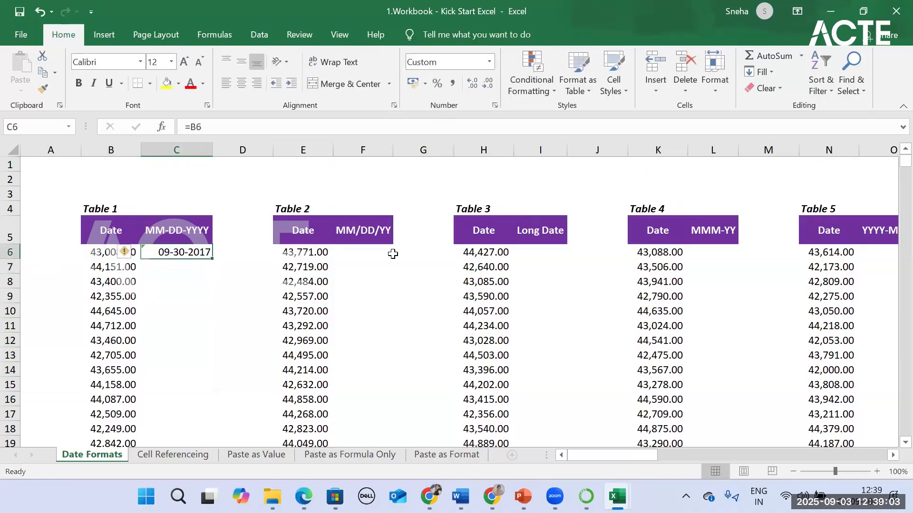
Review the formula in Table 1's cell C6 and set the cell's number format to General.
left_click(218, 127)
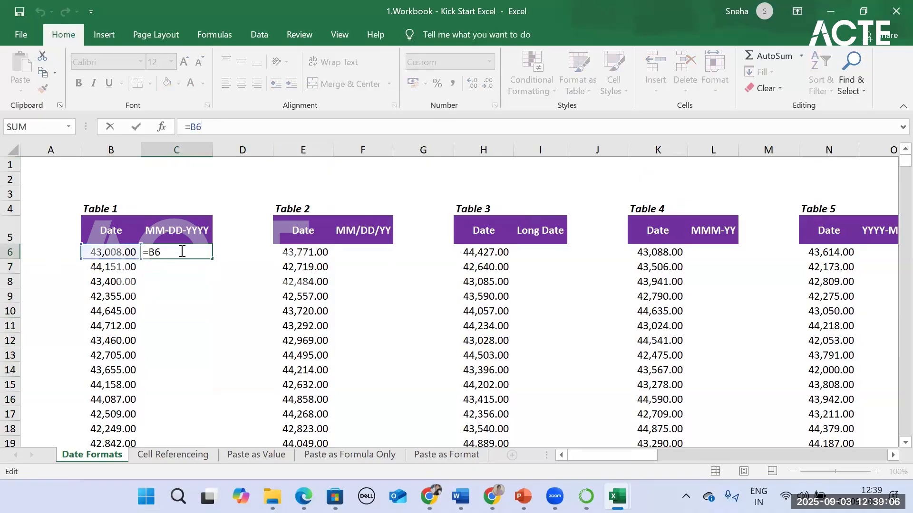
left_click(220, 332)
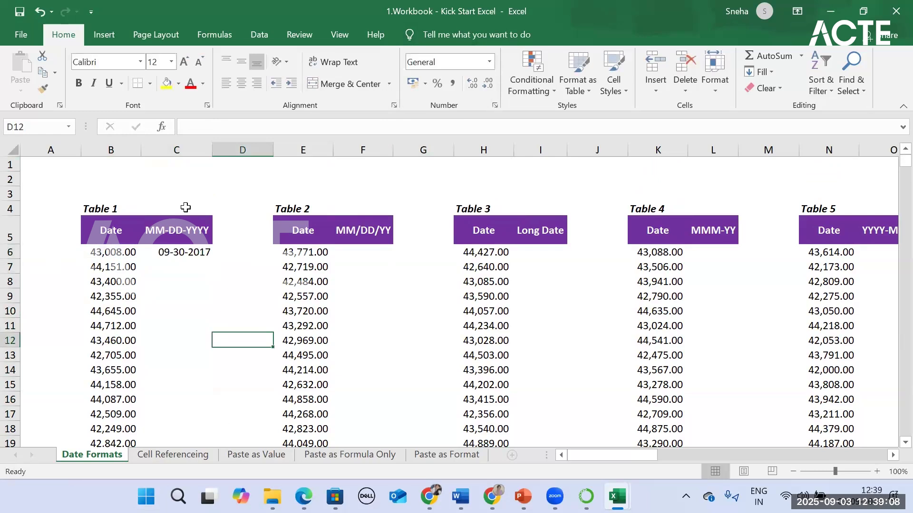
left_click(164, 250)
left_click(488, 62)
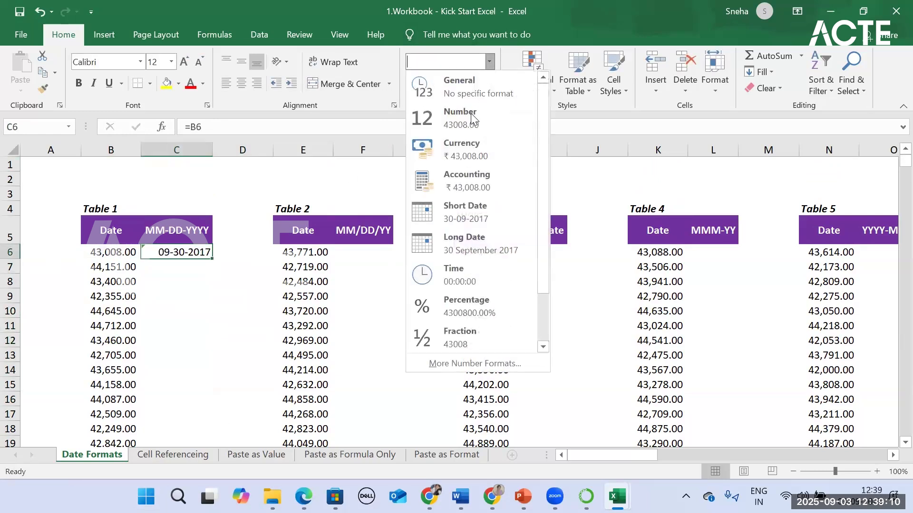
left_click(452, 82)
left_click(195, 281)
left_click(187, 250)
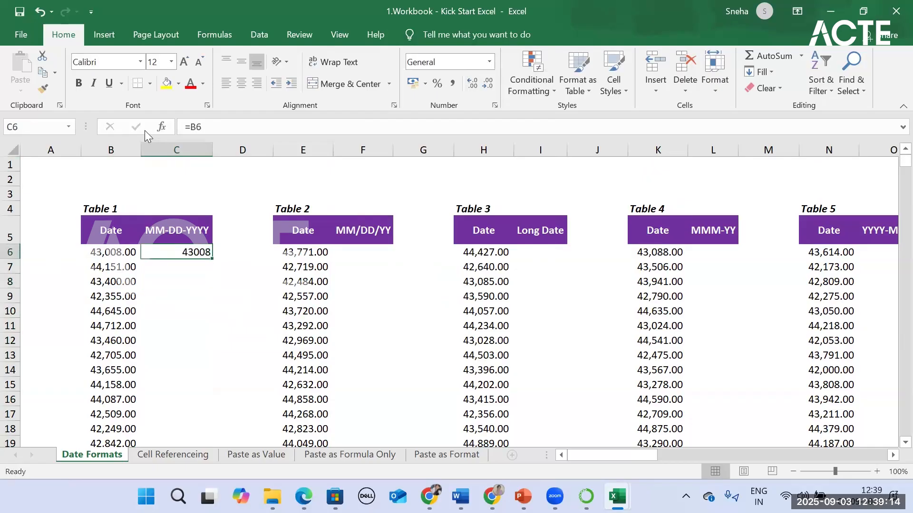
Apply the Short Date number format to Table 1's MM-DD-YYYY header cell C5.
left_click(152, 230)
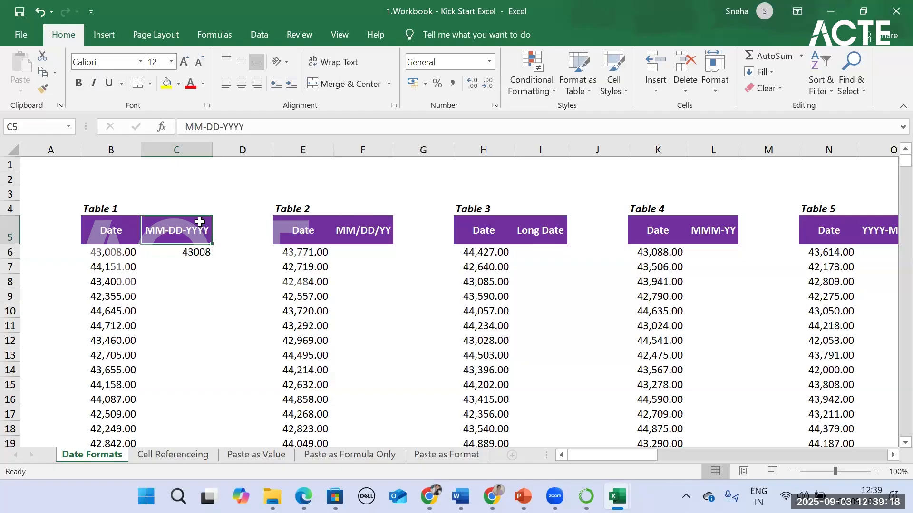
left_click(488, 62)
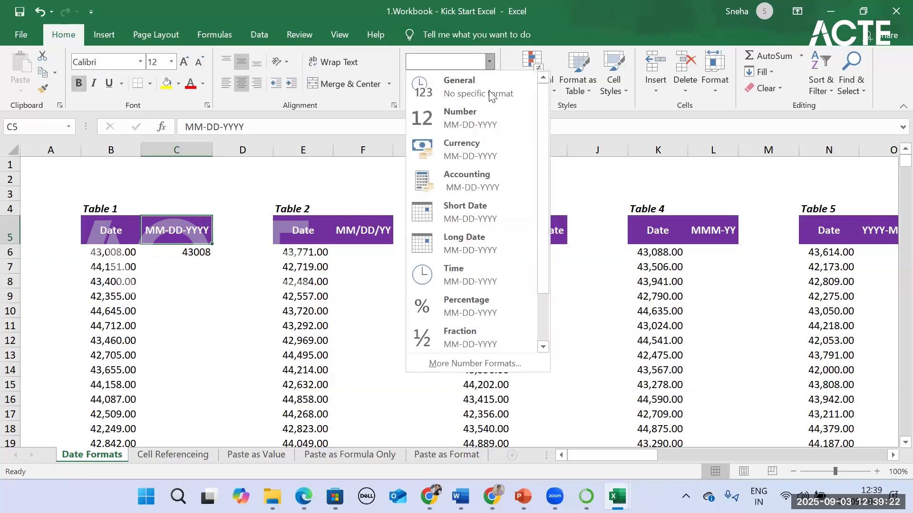
left_click(497, 212)
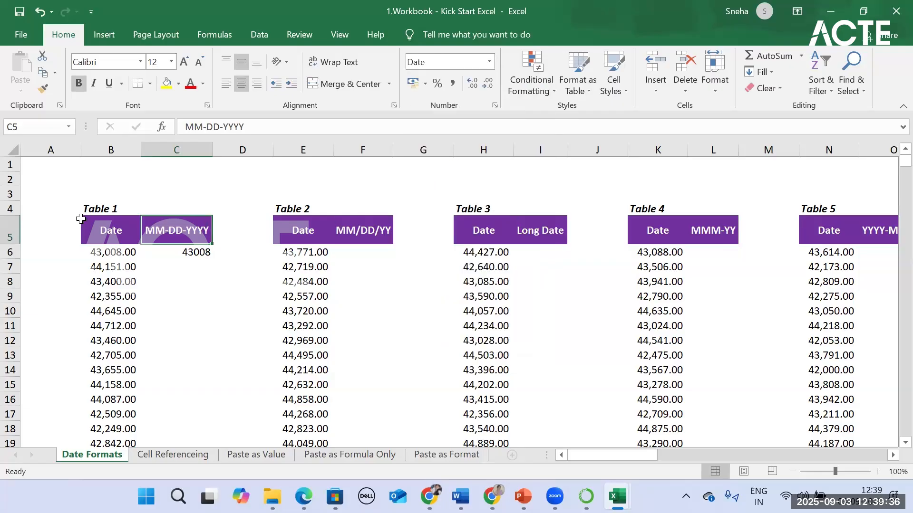
Format cell C6 in Table 1's MM-DD-YYYY column as Short Date.
left_click(201, 258)
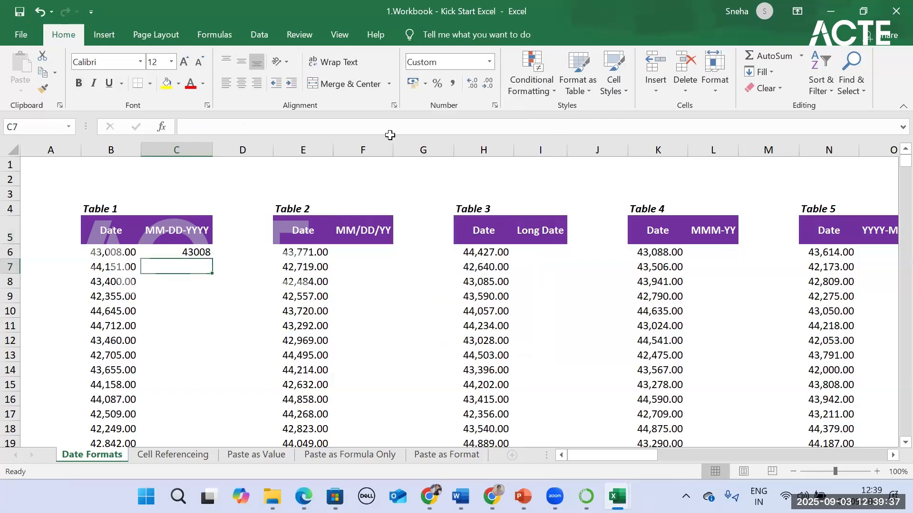
left_click(489, 61)
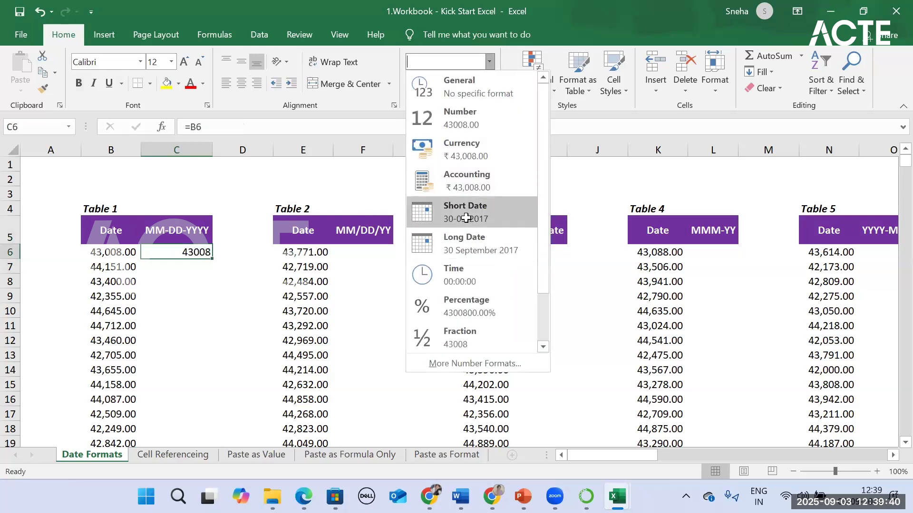
left_click(466, 218)
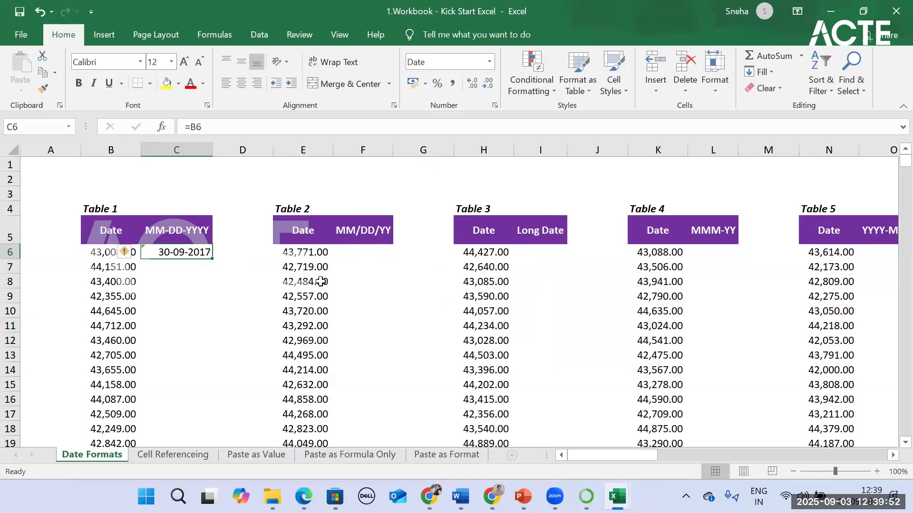
Enter the formula =E6 in cell F6 to reference Table 2's first Date value.
left_click(307, 252)
left_click(372, 253)
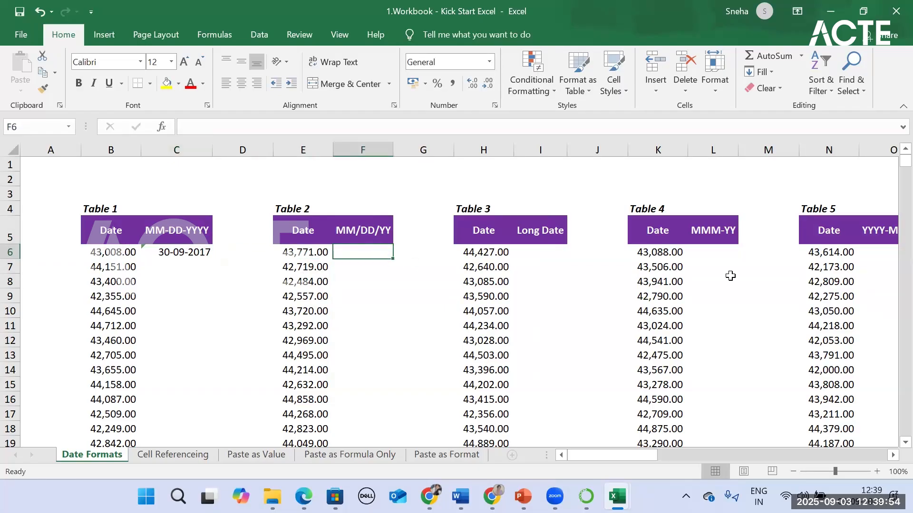
type("=")
mouse_move(312, 254)
left_mouse_down()
mouse_move(343, 258)
mouse_move(343, 267)
mouse_move(329, 247)
left_mouse_up()
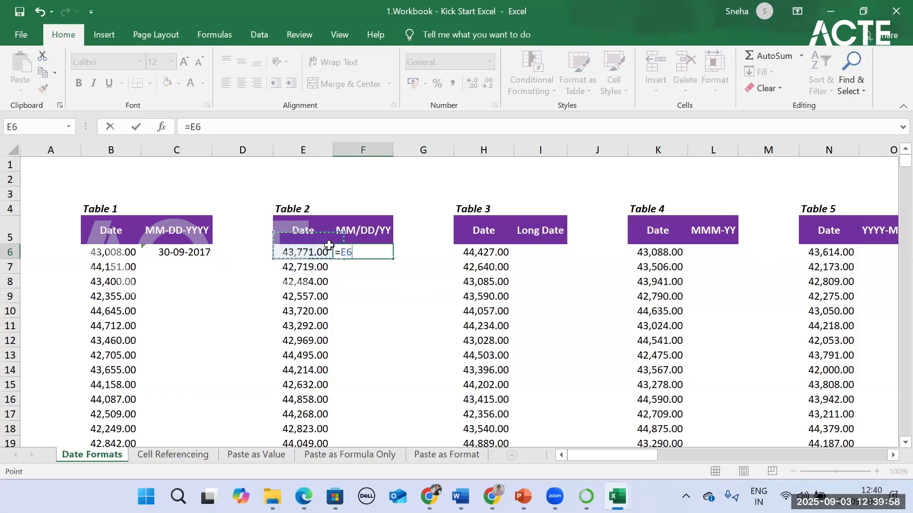
key("Return")
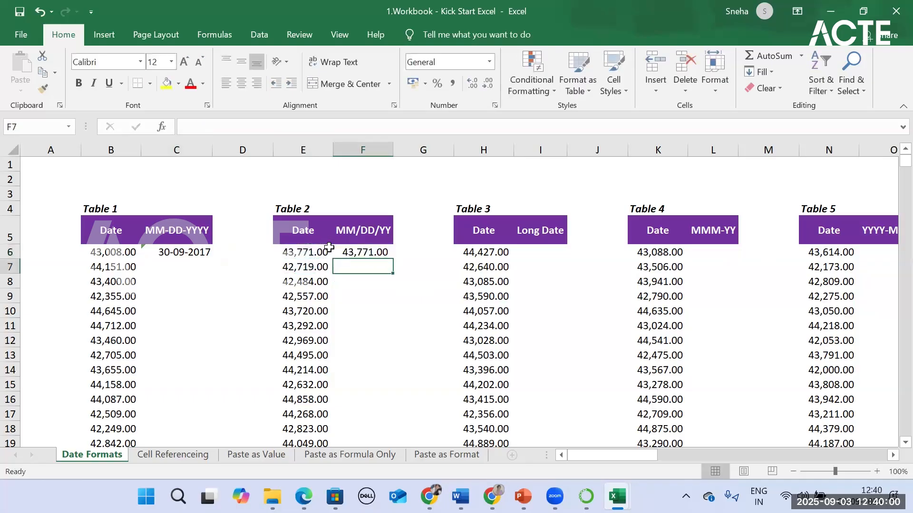
left_click(340, 253)
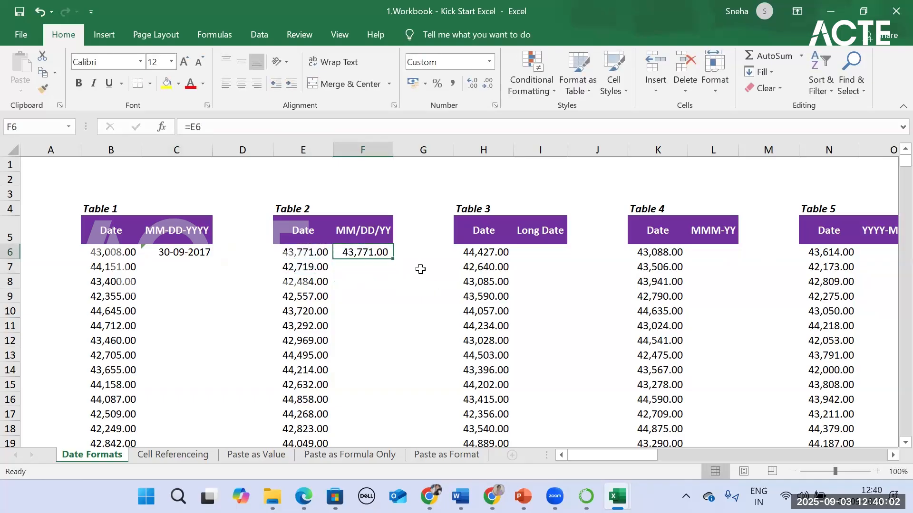
left_click(490, 63)
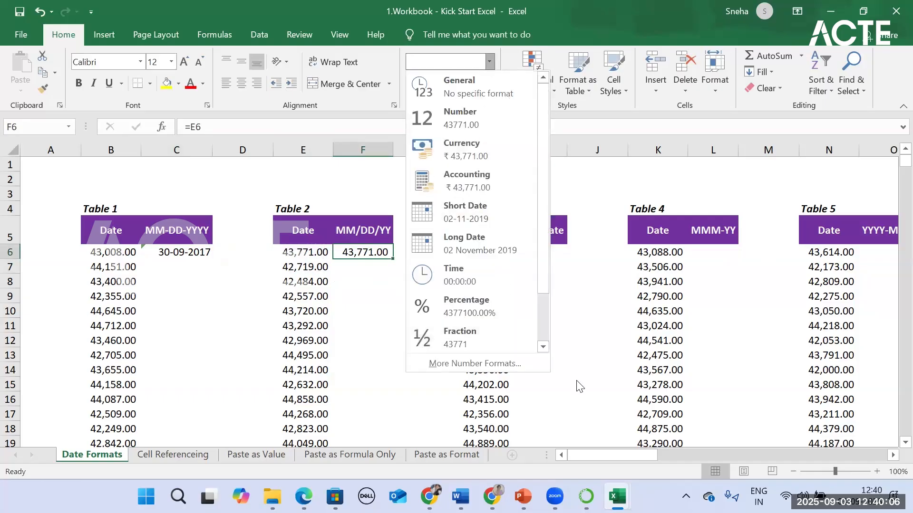
left_click(597, 468)
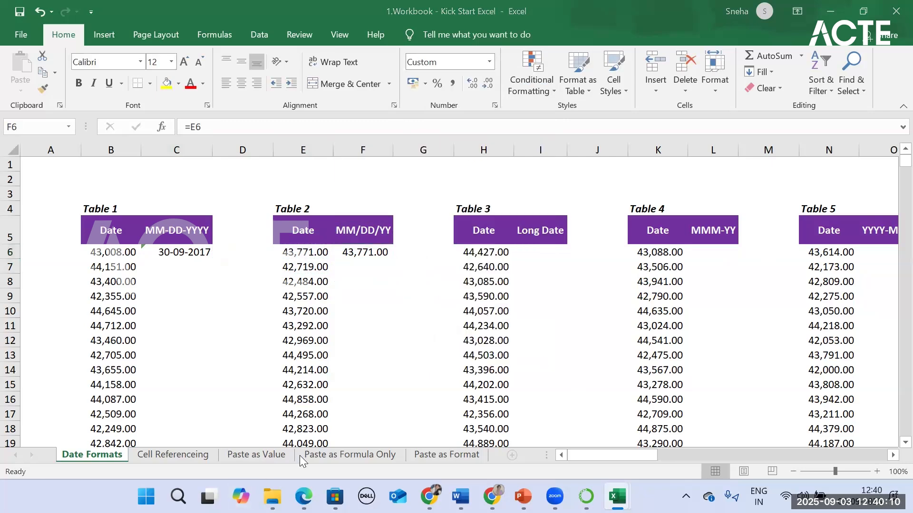
left_click(375, 255)
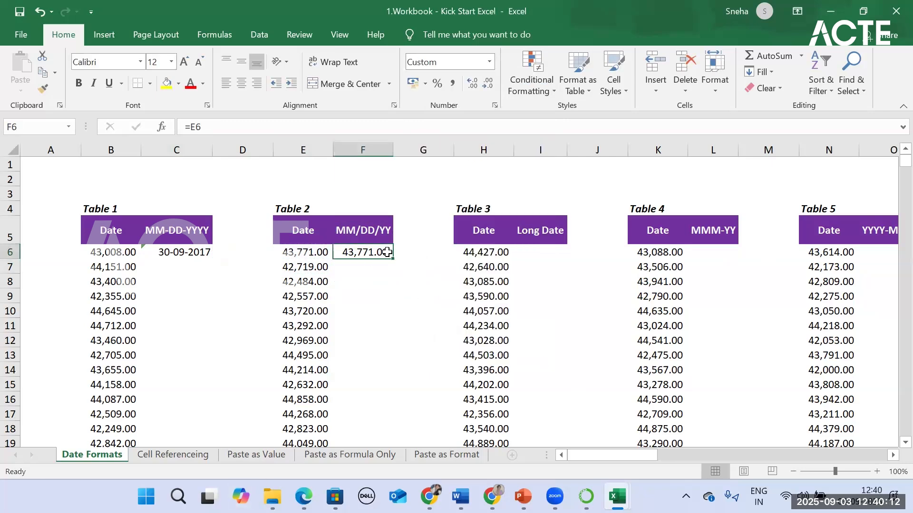
left_click(489, 61)
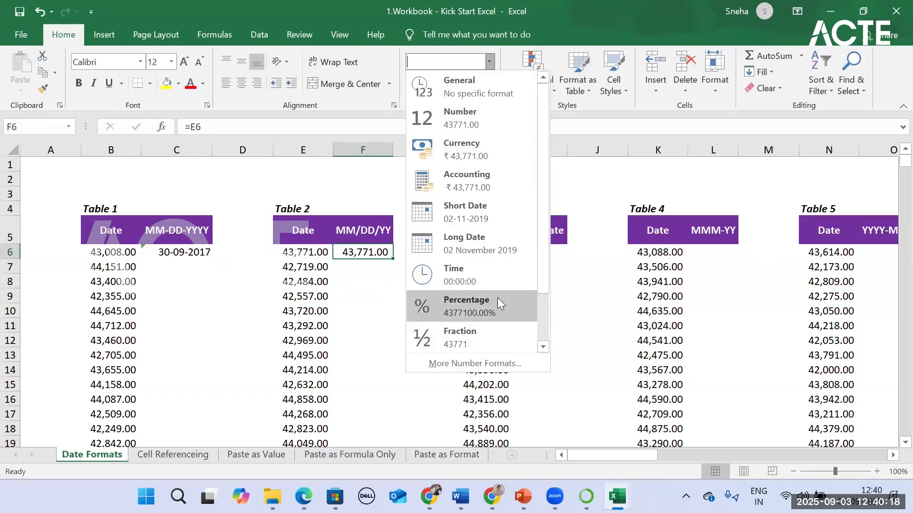
left_click(520, 365)
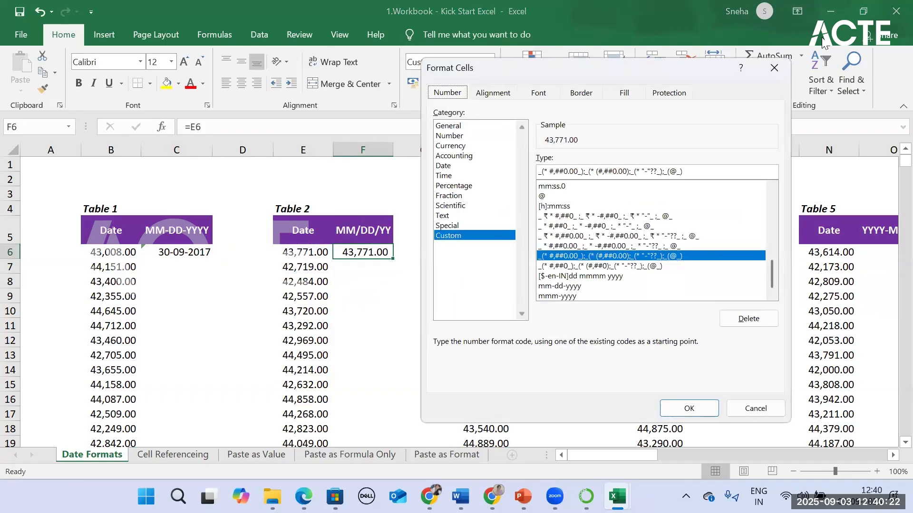
left_click(774, 68)
Apply the custom number format MM/DD/YYY to cell F6 in Table 2.
left_click(443, 65)
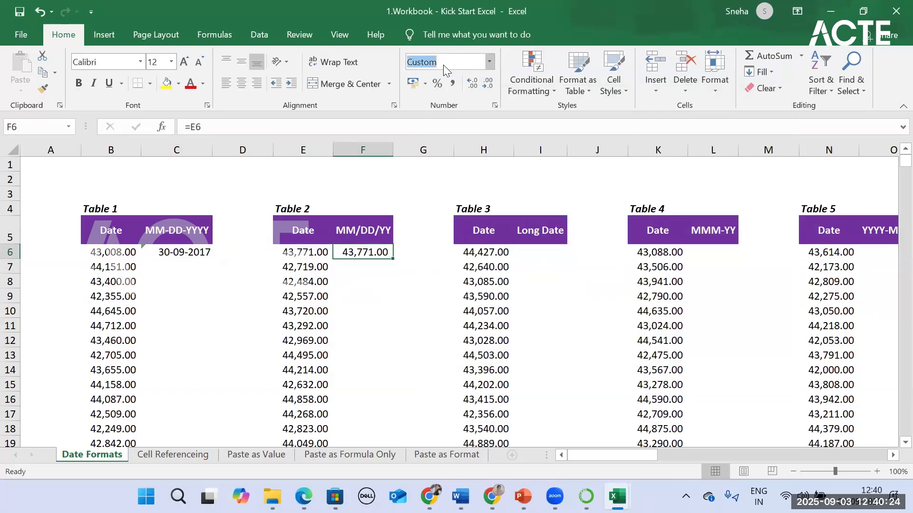
left_click(489, 67)
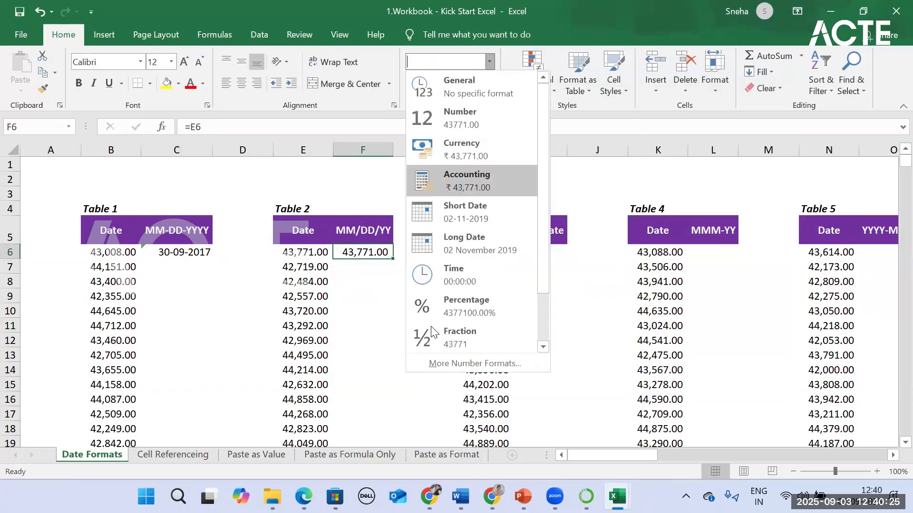
left_click(434, 364)
left_click_drag(696, 174, 519, 174)
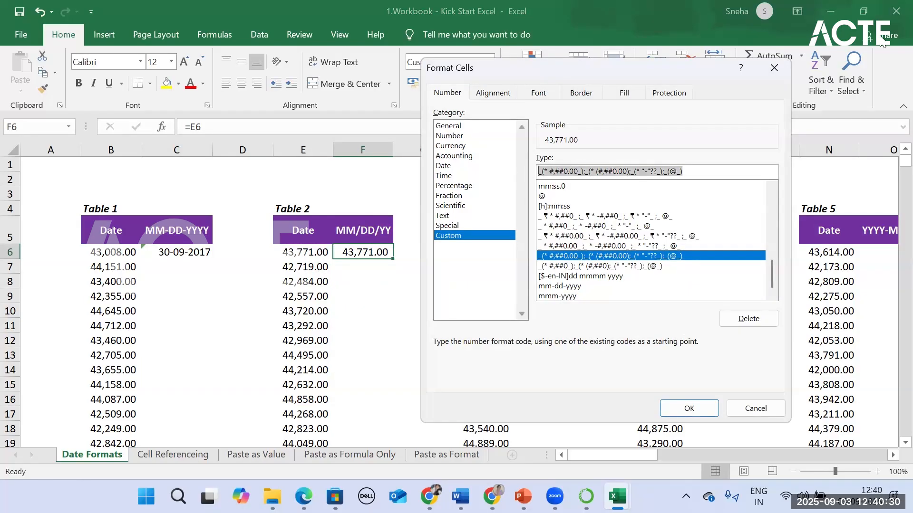
key("BackSpace")
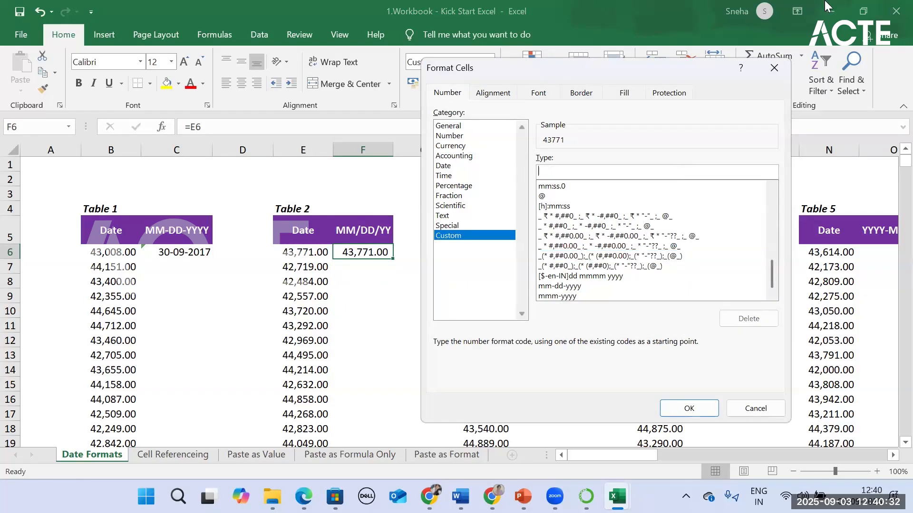
type("MM/DD/YYY")
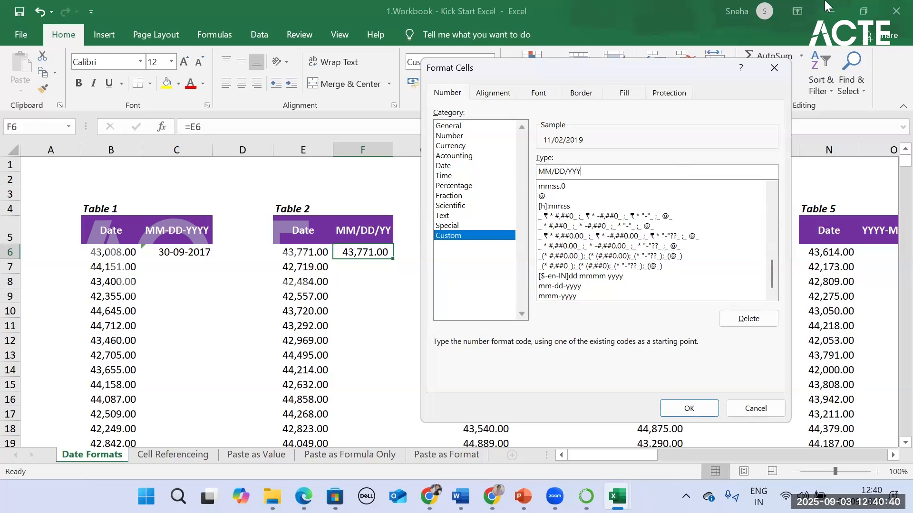
left_click(687, 408)
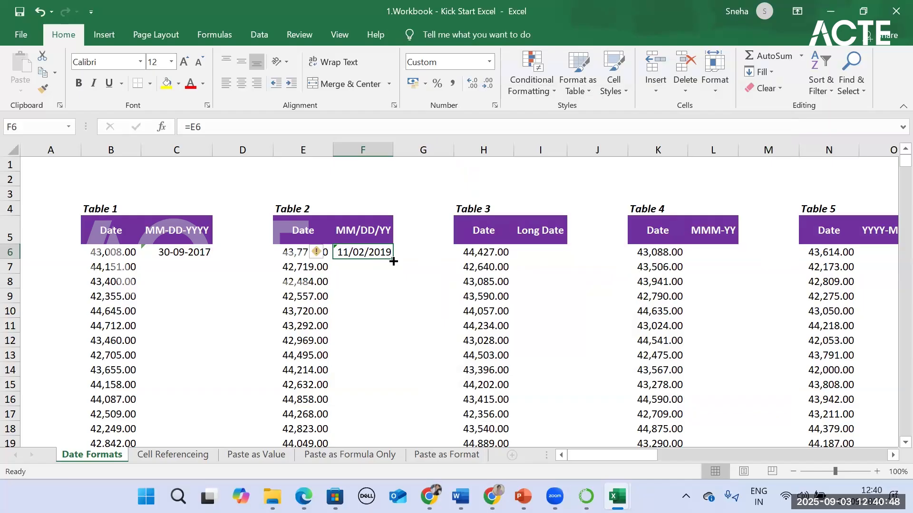
Fill the formatted date formula from F6 down Table 2's MM/DD/YY column and check the copied references.
double_click(393, 261)
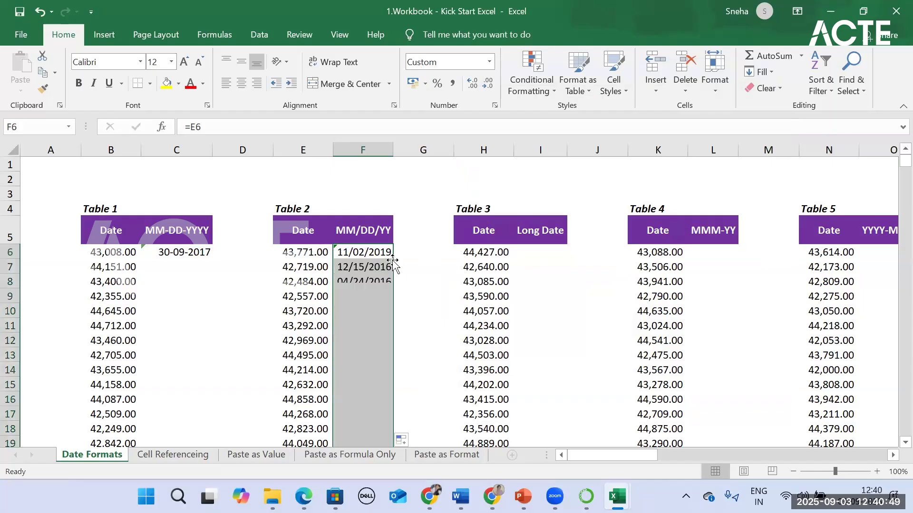
left_click(356, 268)
left_click(358, 284)
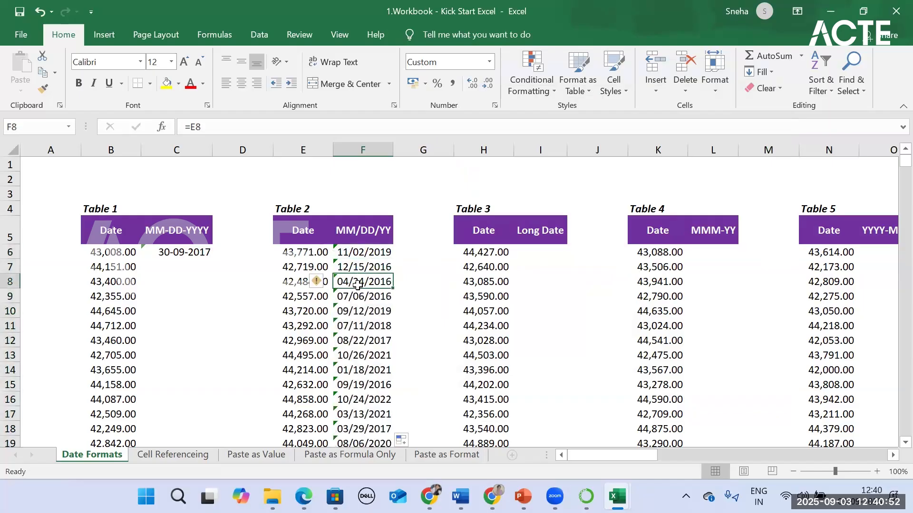
Enter the formula =H6 in cell I6 to reference Table 3's first Date value.
left_click(530, 252)
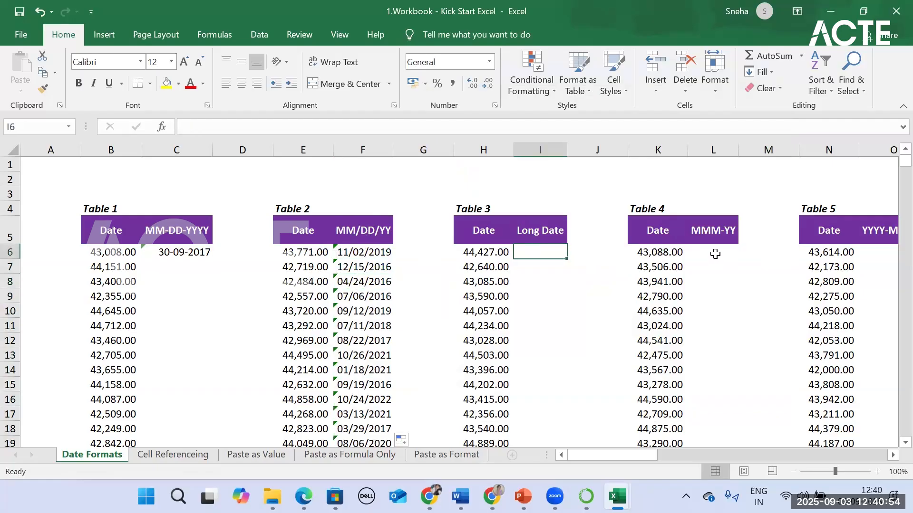
type("=")
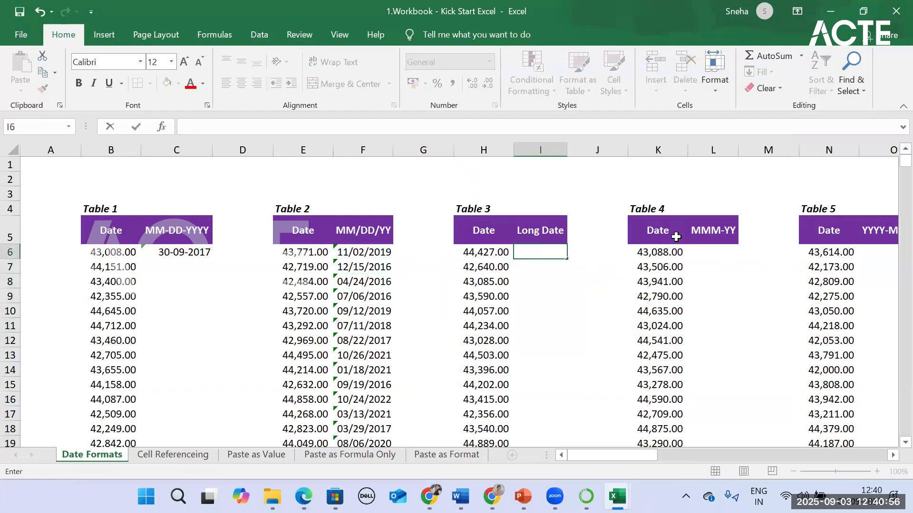
left_click(476, 251)
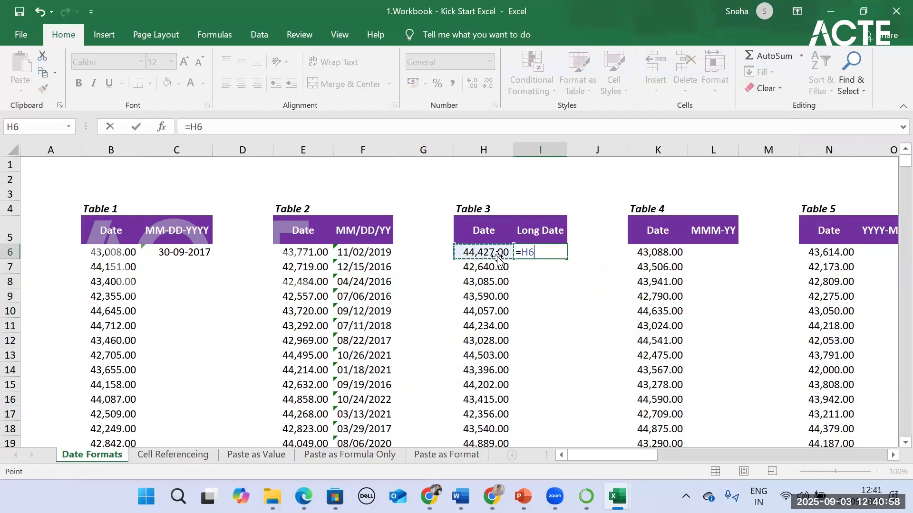
key("Return")
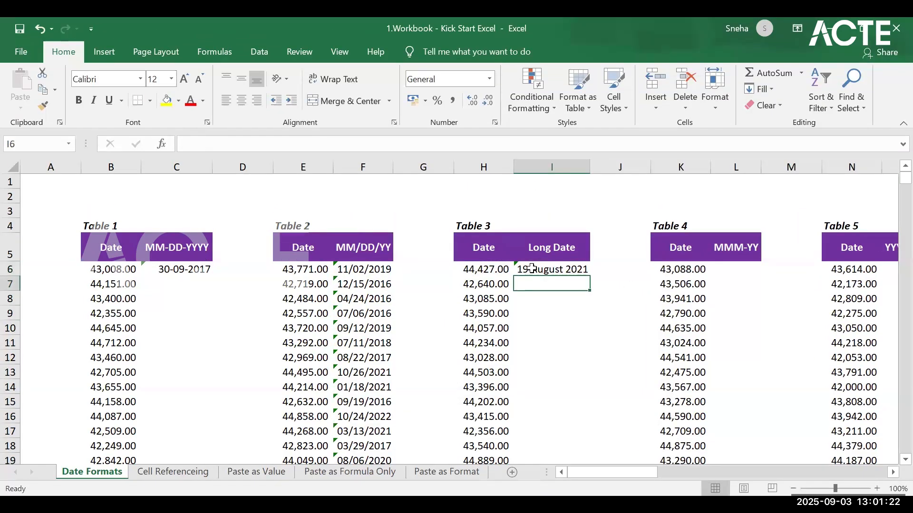
Examine the number formats offered for Table 3's cell I6 and the date format headings of Tables 4 to 8.
left_click(532, 269)
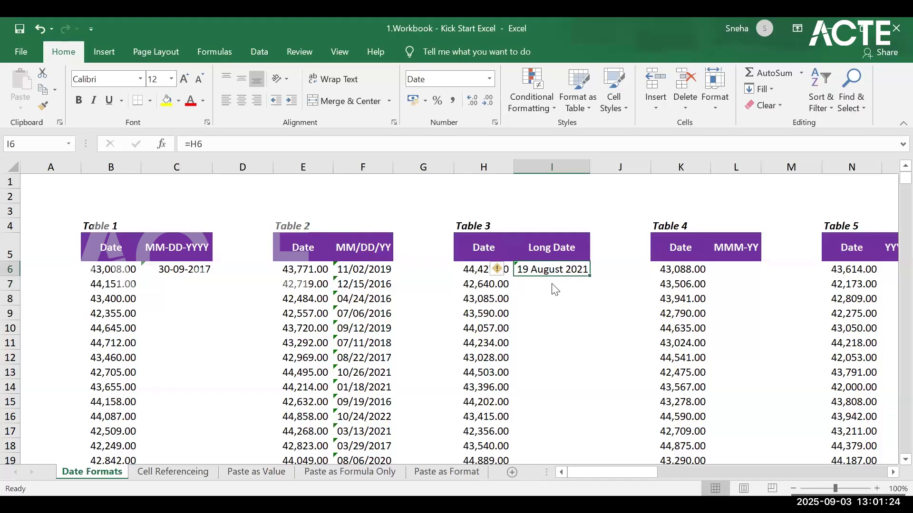
left_click(489, 80)
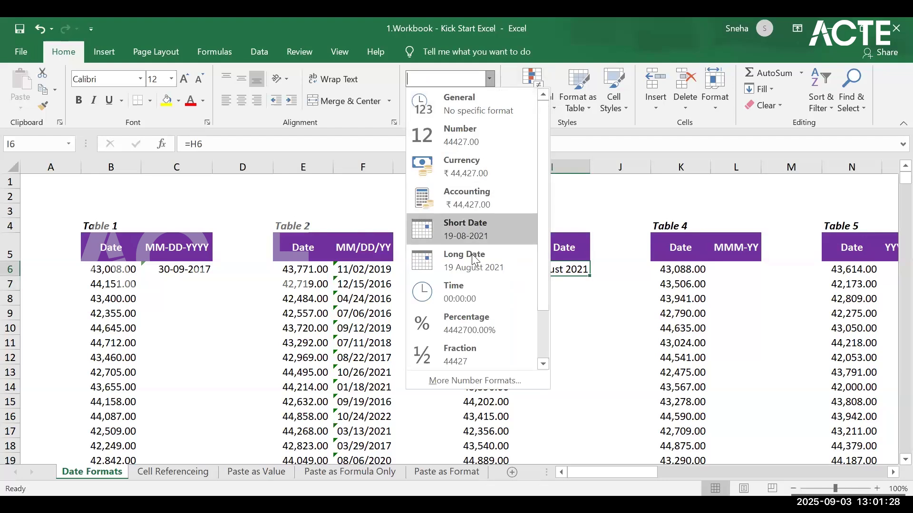
left_click(709, 267)
left_click(715, 271)
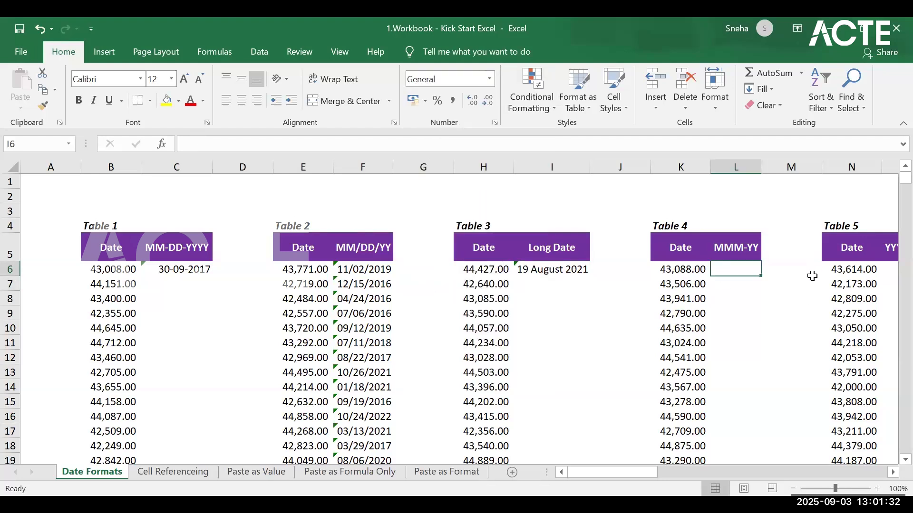
left_click_drag(654, 473, 718, 474)
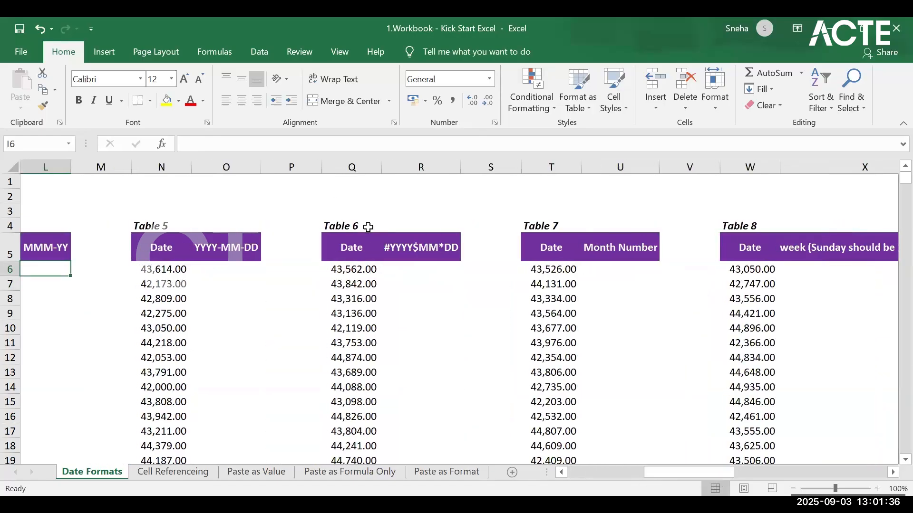
Review the format headings of Tables 6 to 9 on the Date Formats sheet and open the Cell Referenceing sheet.
left_click(408, 244)
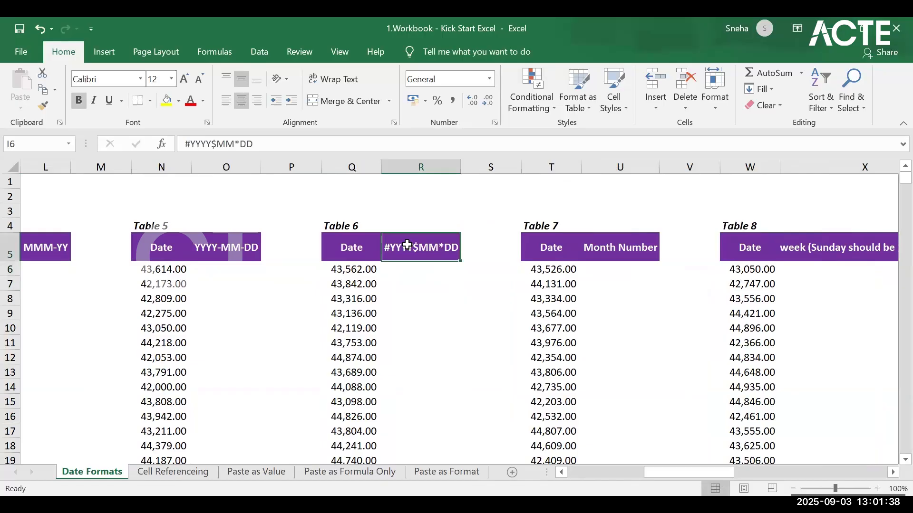
left_click_drag(686, 472, 736, 468)
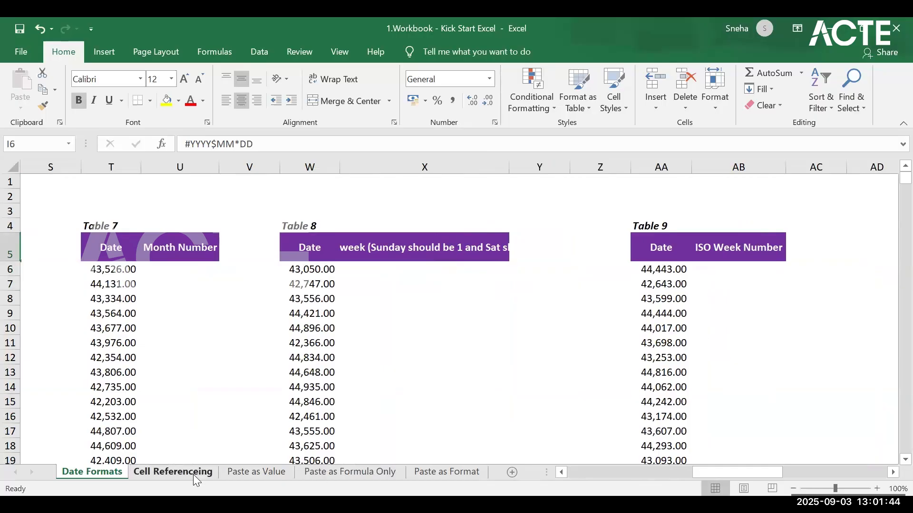
key("ctrl+Page_Down")
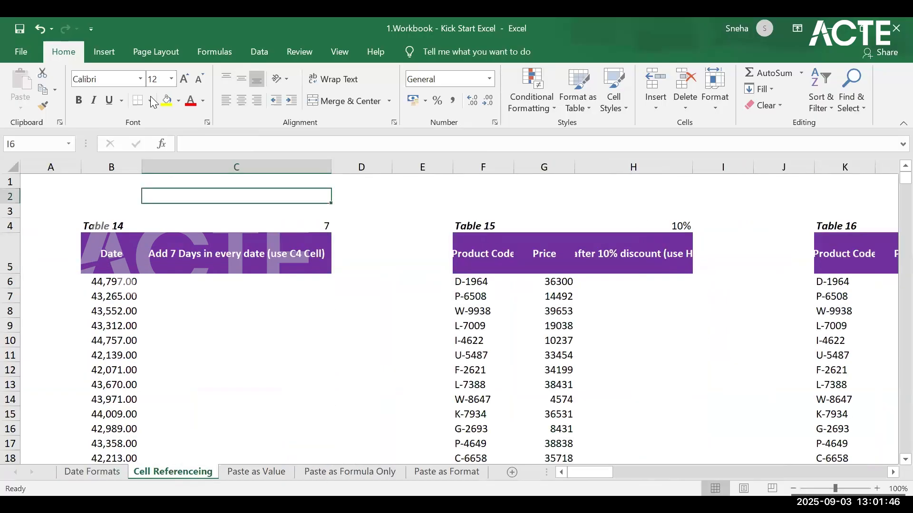
Enter the formula =B6+C4 in cell C6 of Table 14 to add the days from C4 to the first date.
left_click(237, 283)
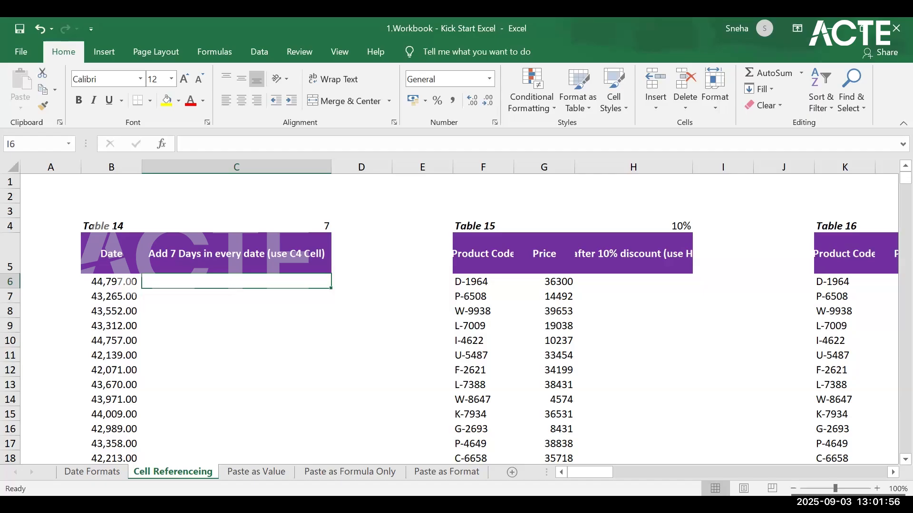
left_click(2, 338)
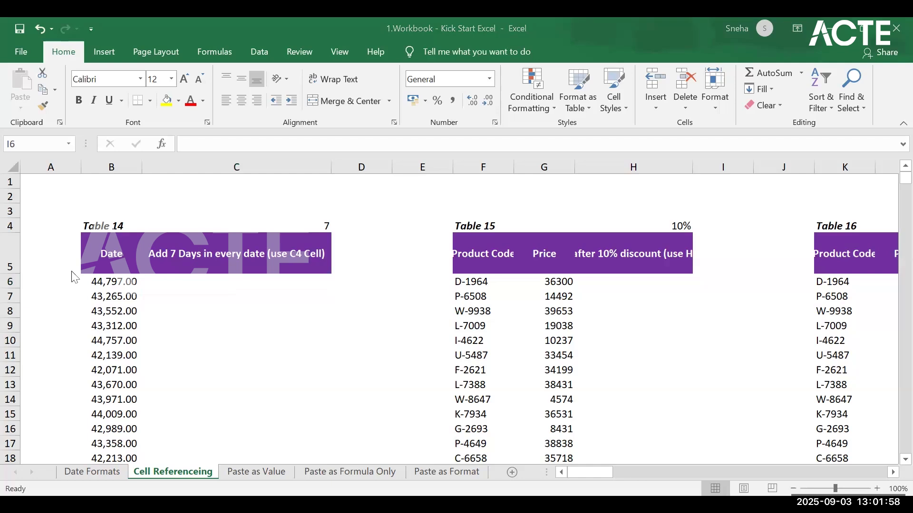
left_click(250, 278)
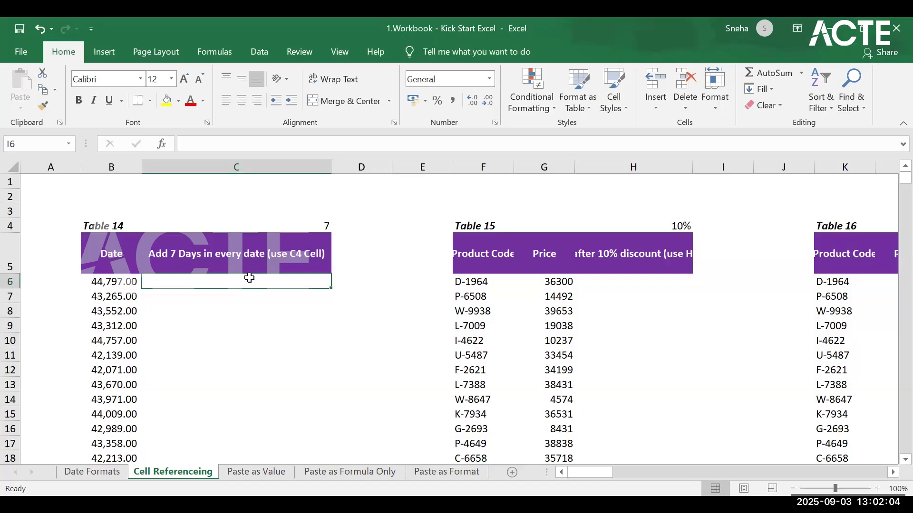
type("=")
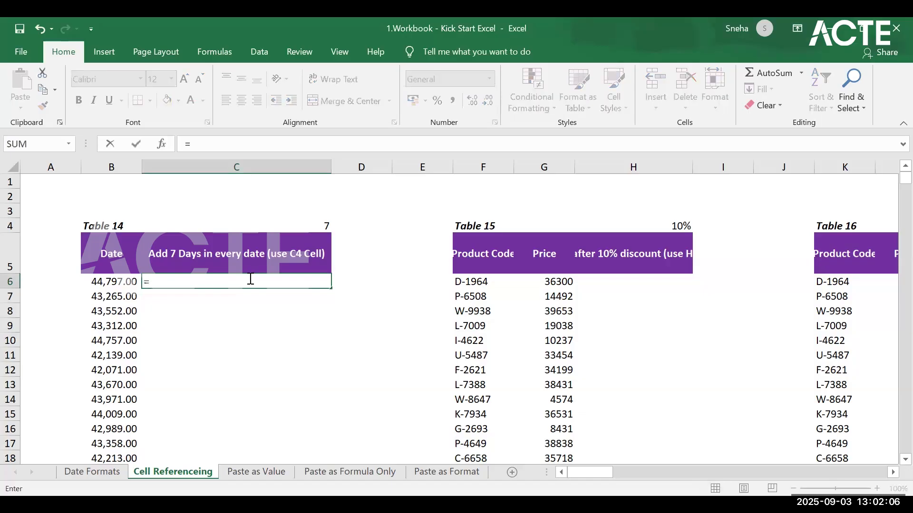
left_click(118, 283)
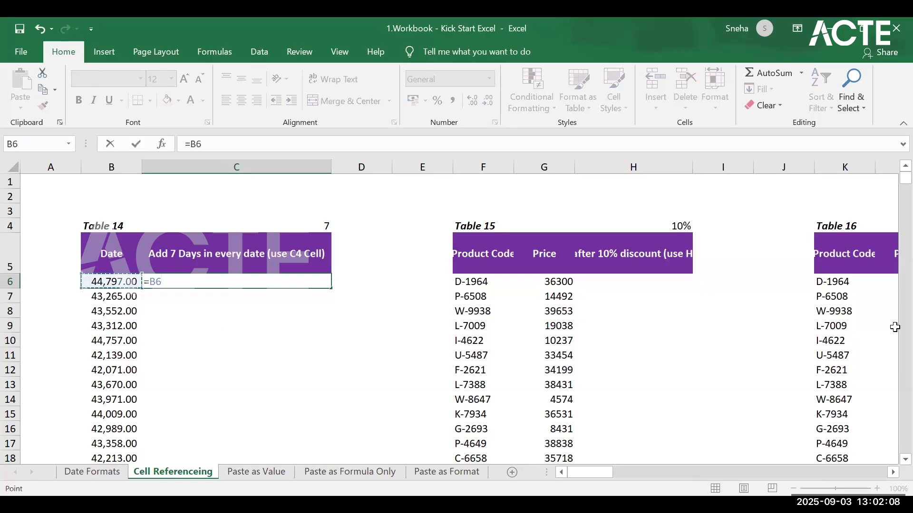
type("+")
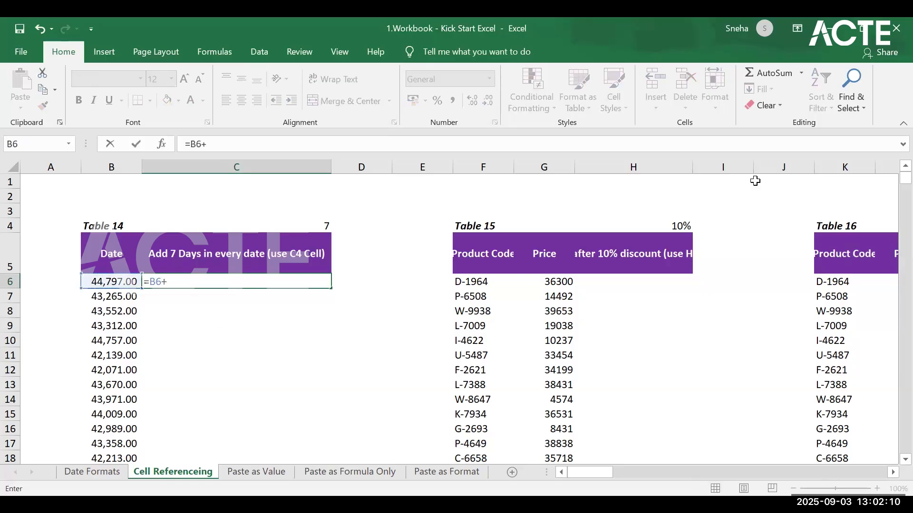
left_click(302, 227)
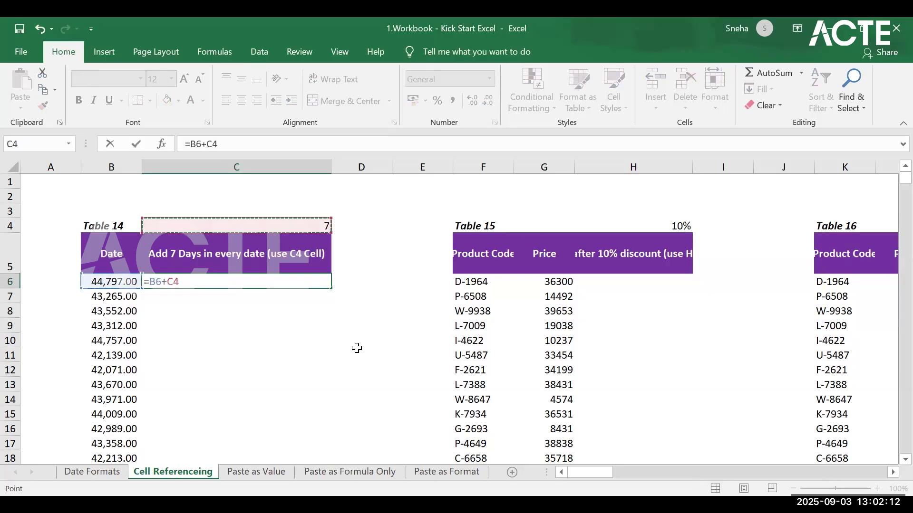
key("ctrl+Return")
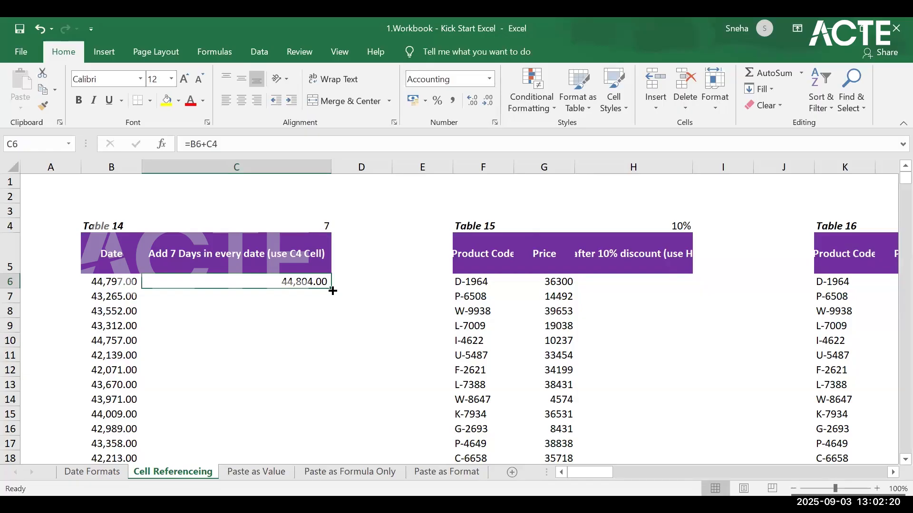
Fill the relative formula from C6 down Table 14's column C and check the references copied into C7.
double_click(333, 291)
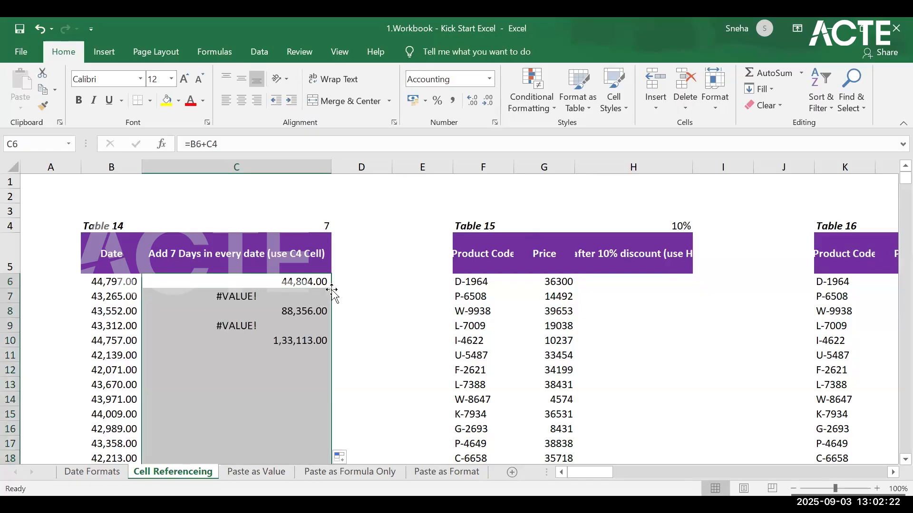
left_click(259, 292)
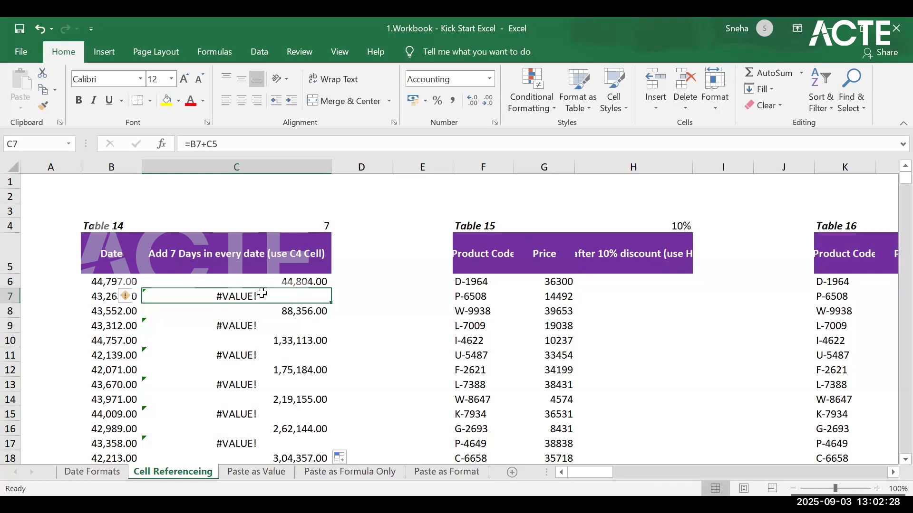
left_click(101, 296)
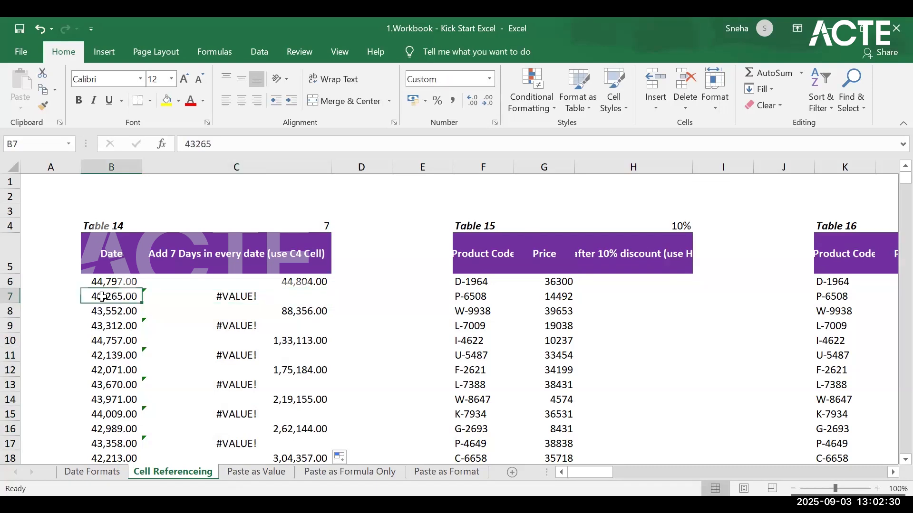
left_click(229, 294)
left_click(111, 296)
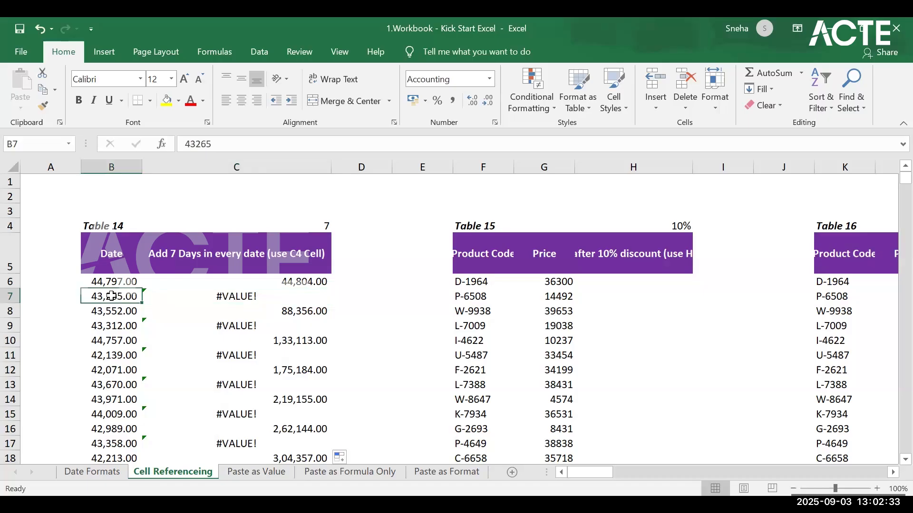
left_click(270, 296)
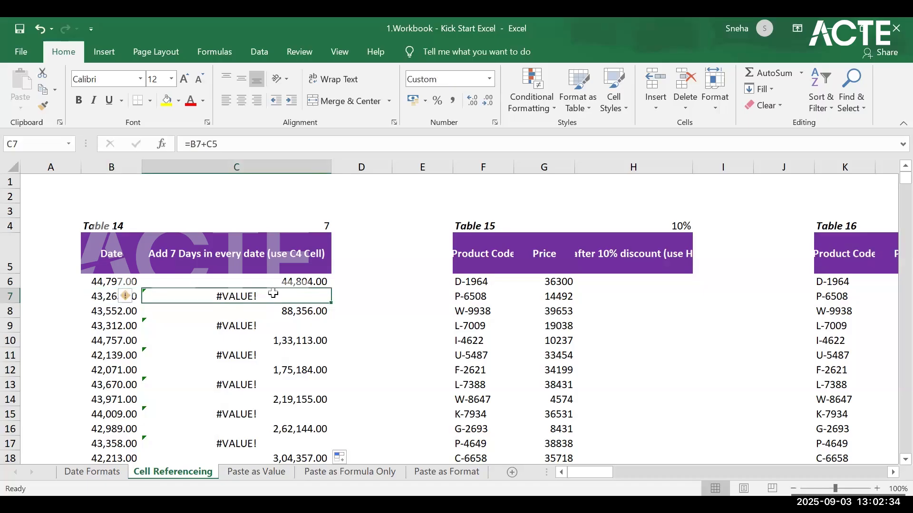
left_click(202, 144)
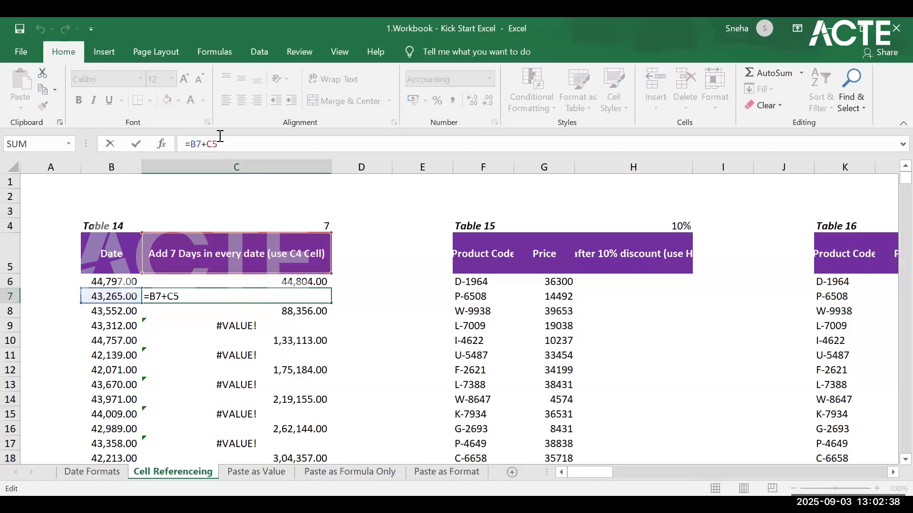
left_click(307, 284)
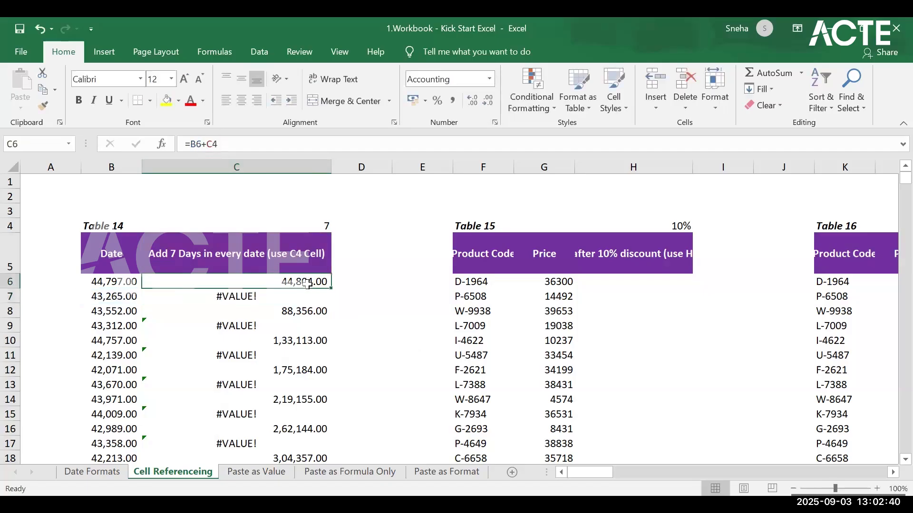
Compare the formulas in C6 and C7 with the C4 value and C5 heading to trace how the relative reference shifts.
left_click(276, 297)
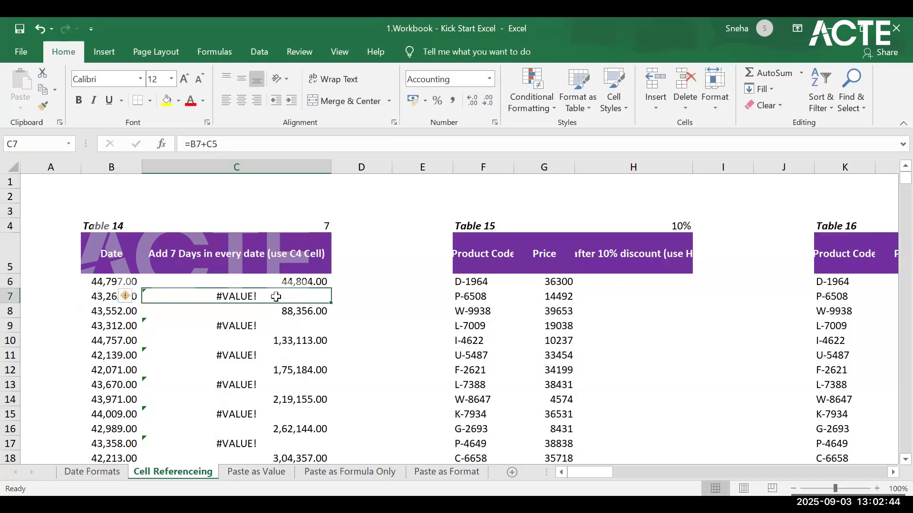
left_click(313, 284)
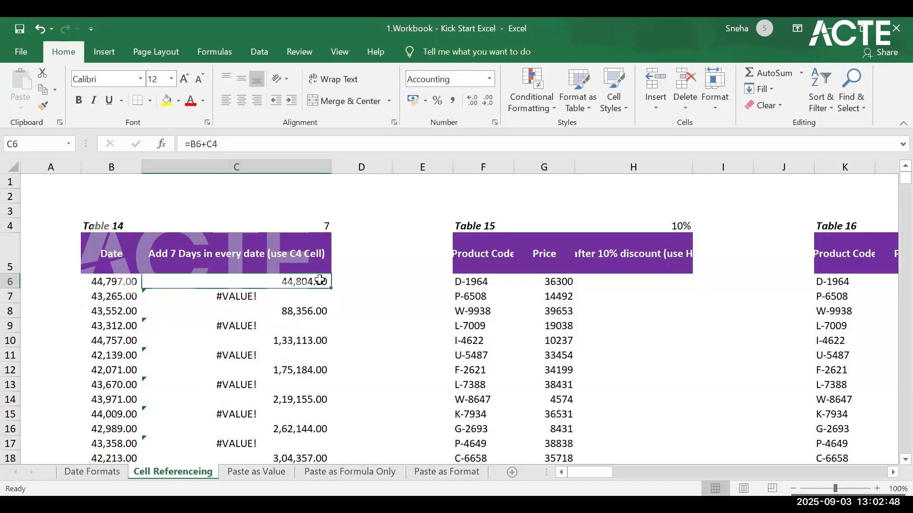
left_click(326, 226)
left_click(324, 284)
left_click(321, 295)
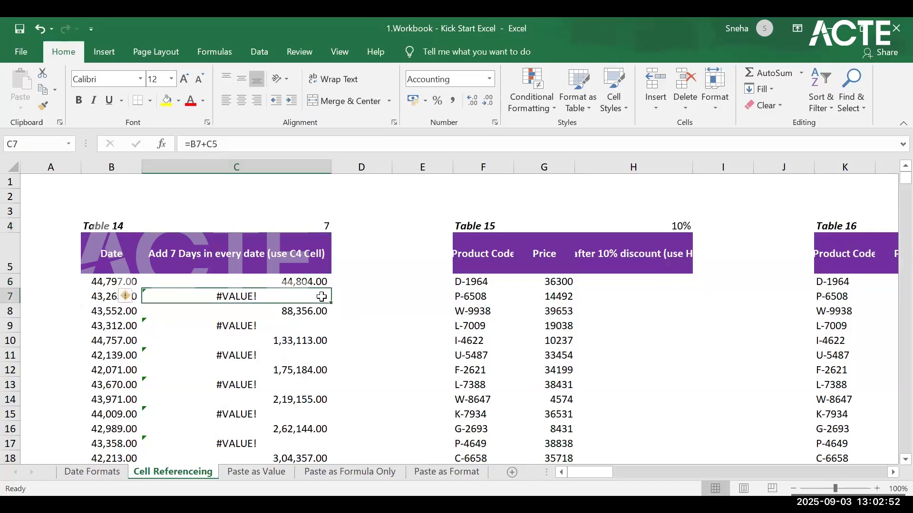
left_click(313, 264)
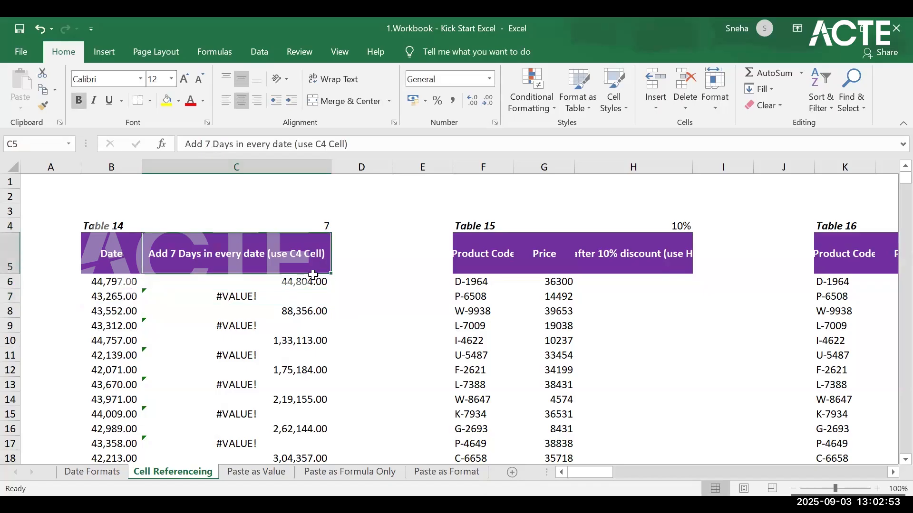
left_click(292, 309)
left_click(307, 280)
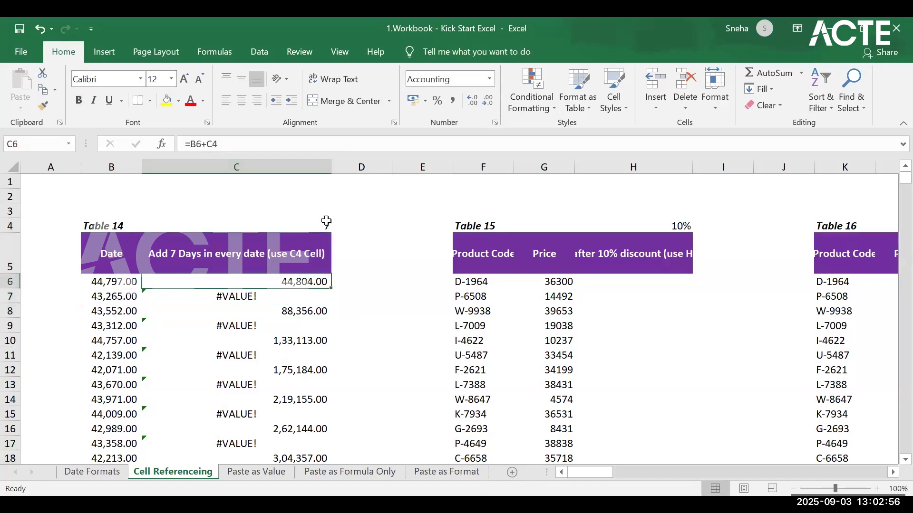
Make the C4 reference in cell C6 absolute so the formula reads =B6+$C$4.
left_click(208, 143)
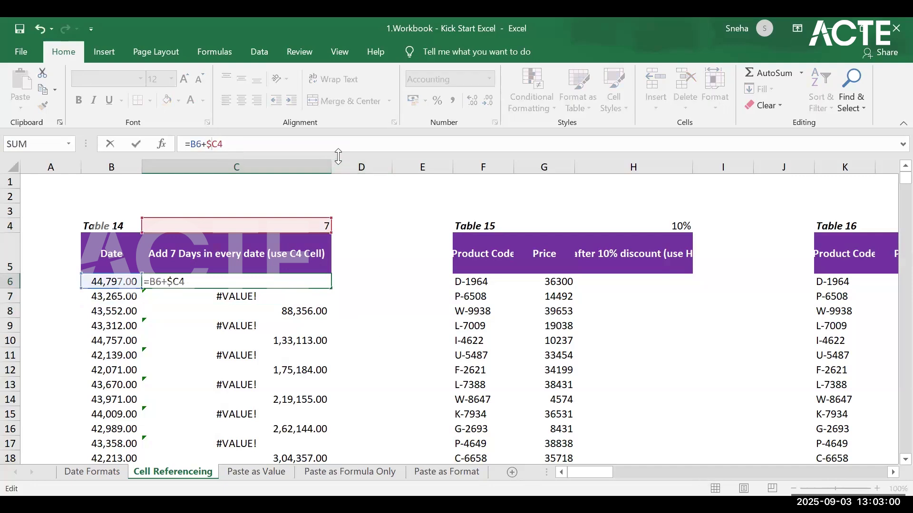
key("F4")
key("Return")
Fill the absolute-reference formula from C6 down Table 14 and apply the Short Date format to the filled cells.
left_click(318, 271)
left_click(323, 282)
double_click(331, 287)
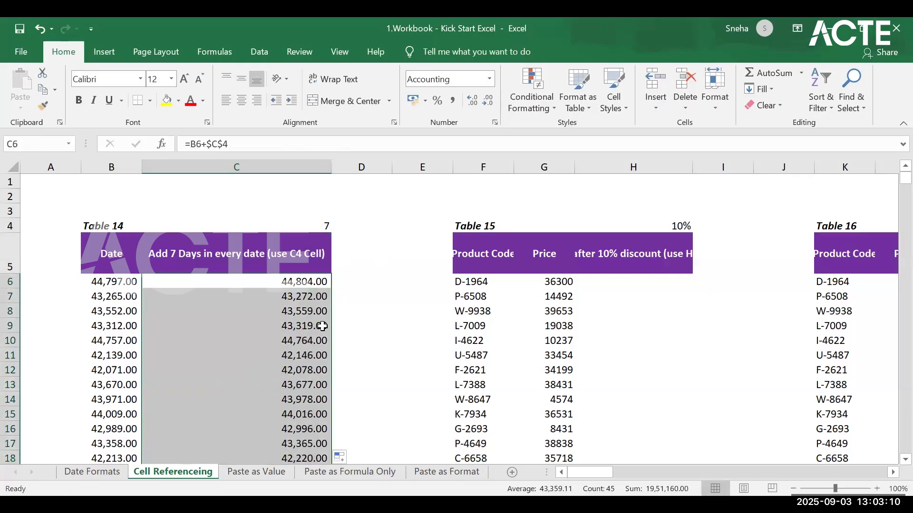
left_click(490, 78)
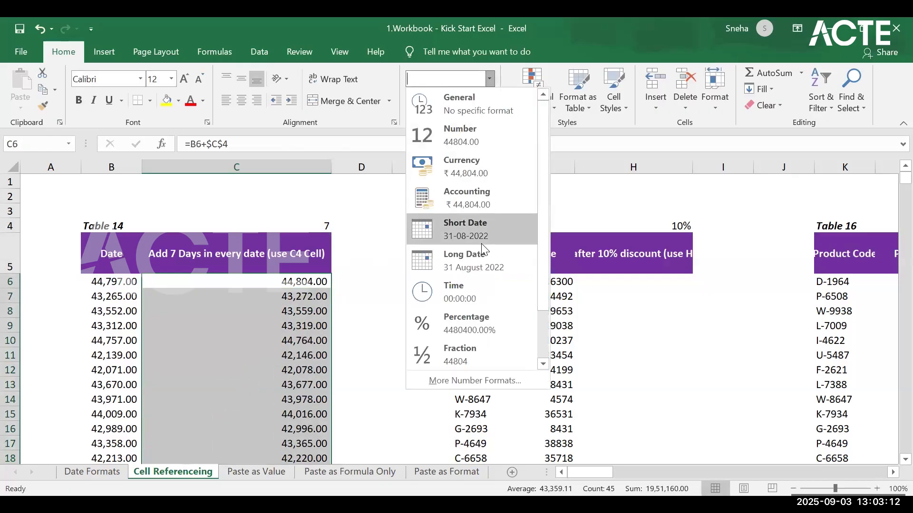
left_click(481, 233)
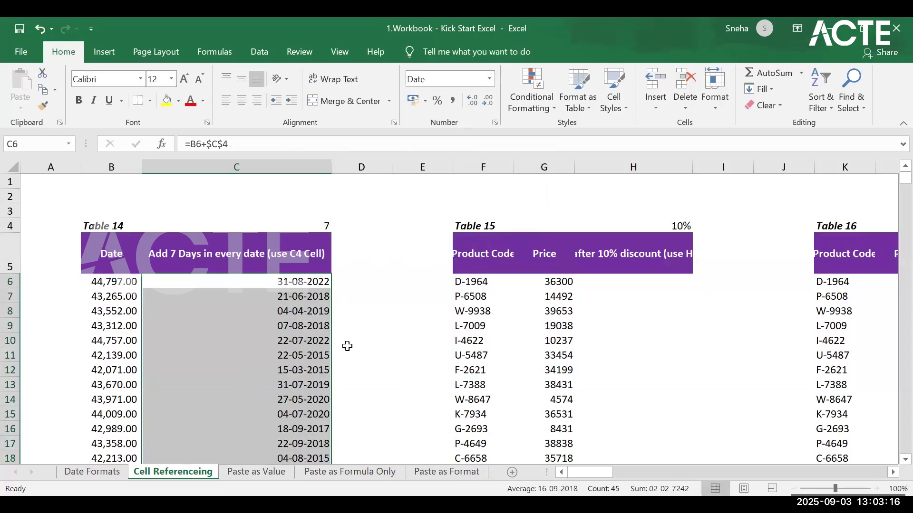
Read Table 15's discount column heading in H5 and look at its first result cell, H6.
left_click(598, 260)
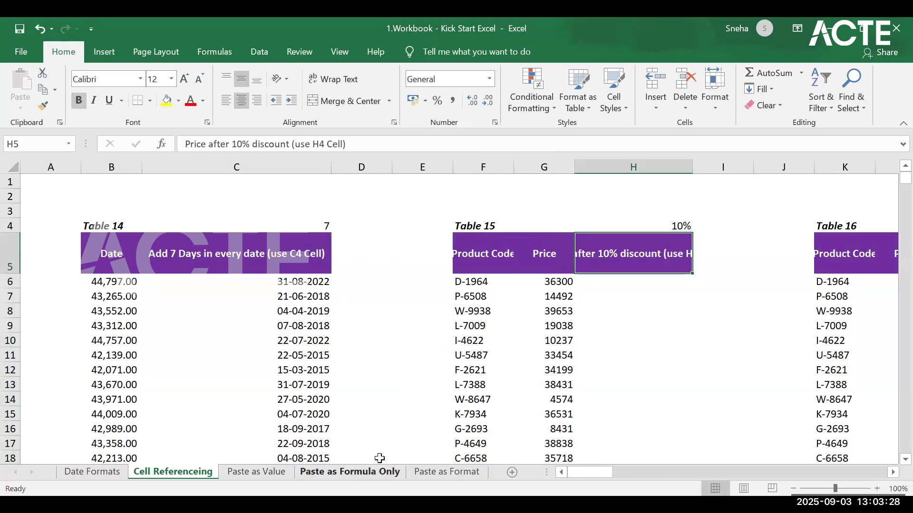
left_click_drag(572, 473, 189, 467)
left_click(611, 275)
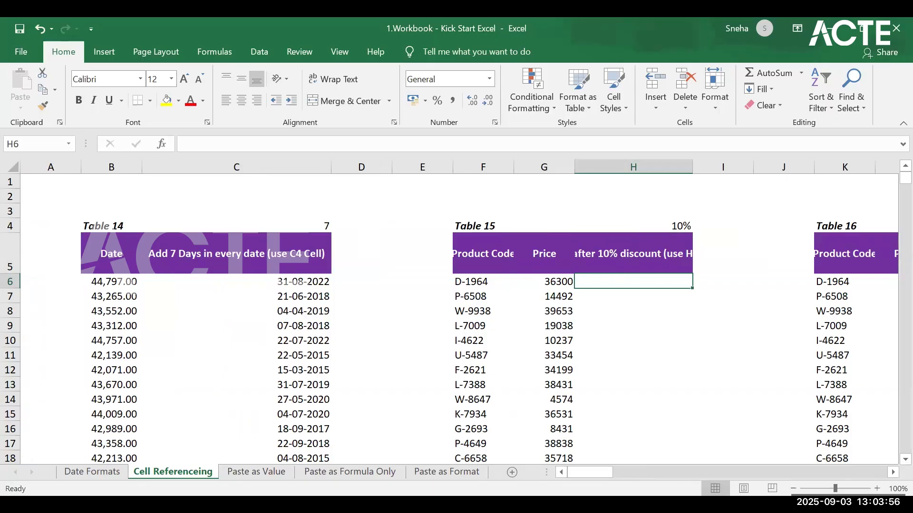
Open the Paste as Value sheet and go to the beginning of Table 19.
left_click(254, 471)
scroll(321, 421, "up", 13)
scroll(894, 385, "up", 9)
left_click_drag(905, 388, 905, 178)
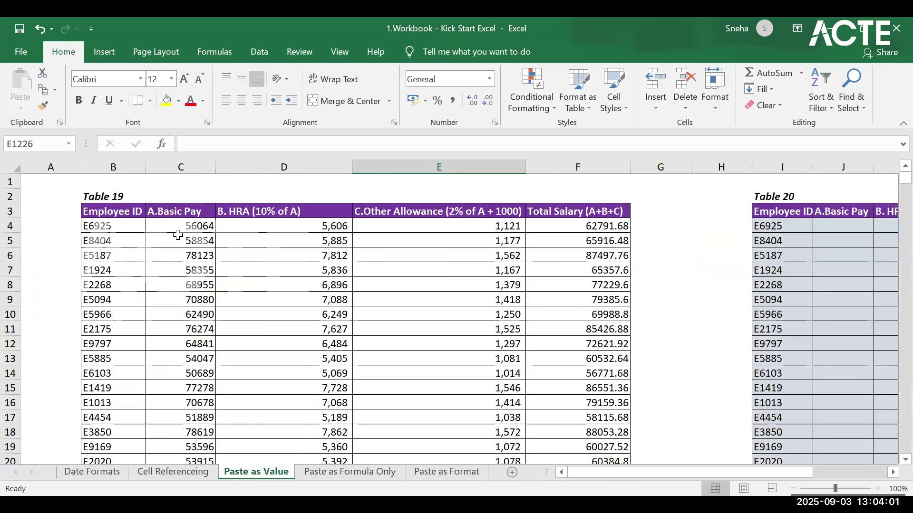
left_click(117, 212)
key("ctrl+a")
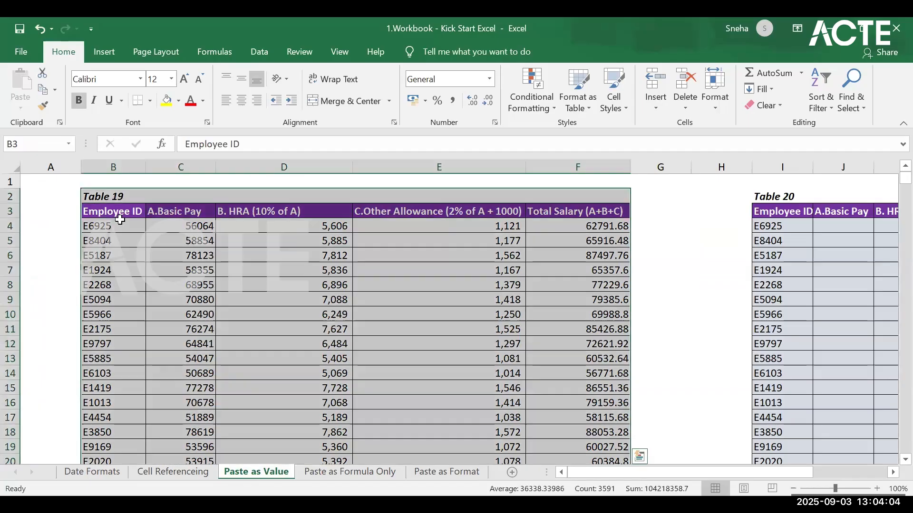
left_click(128, 229)
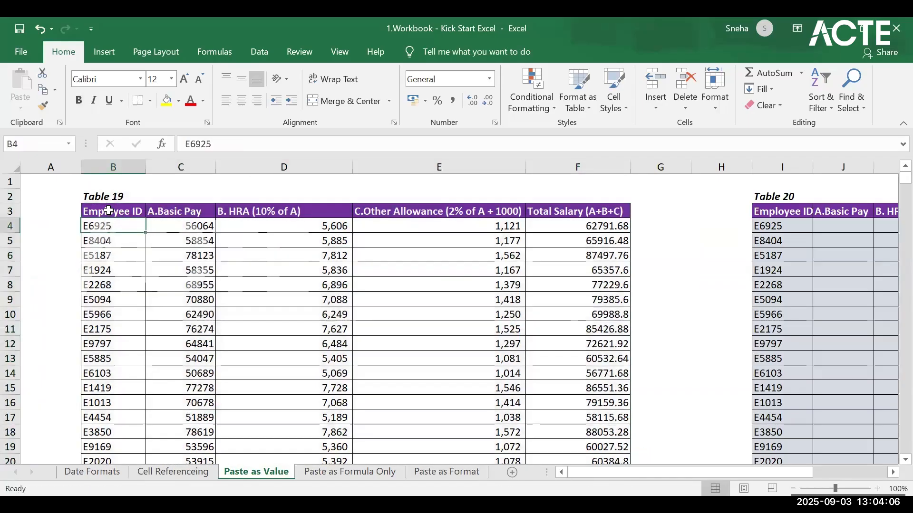
Copy all of Table 19 from its header row through the last employee row, range B3:F720.
left_click(109, 209)
left_click_drag(317, 213, 579, 213)
left_click_drag(591, 211, 591, 210)
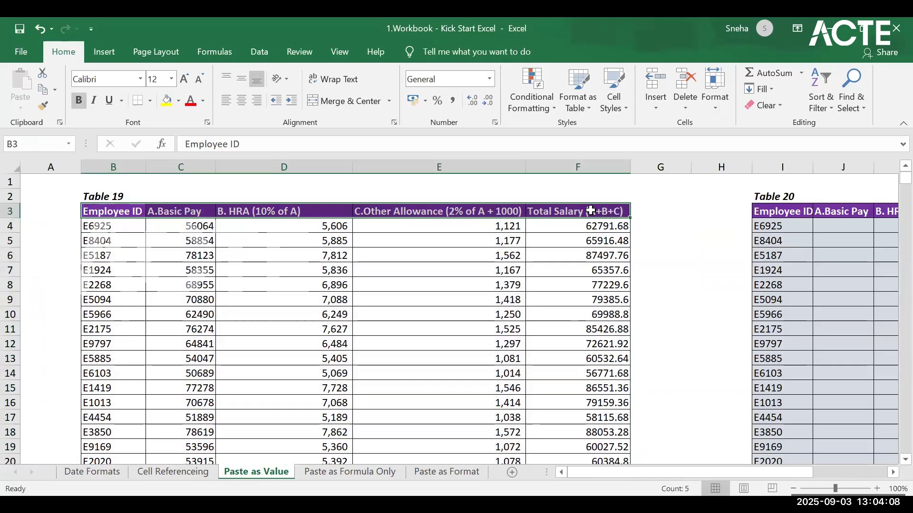
key("ctrl+shift+Down")
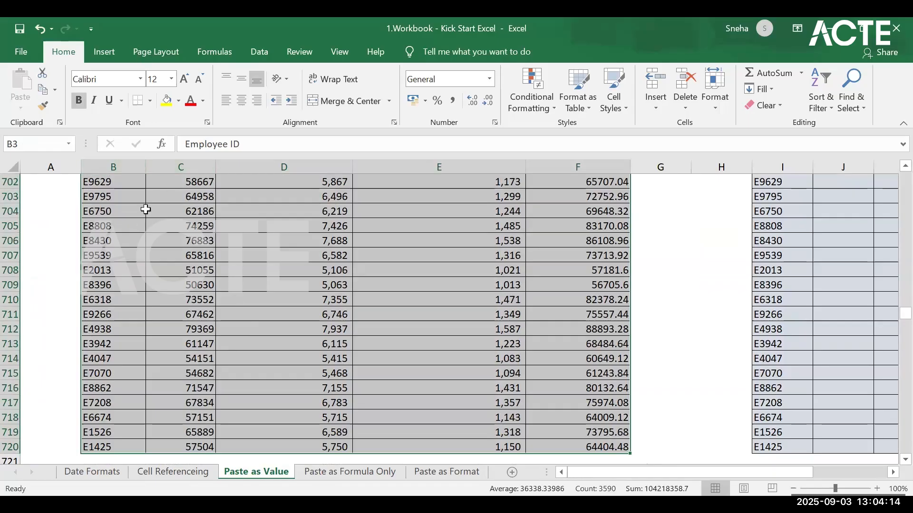
key("ctrl+c")
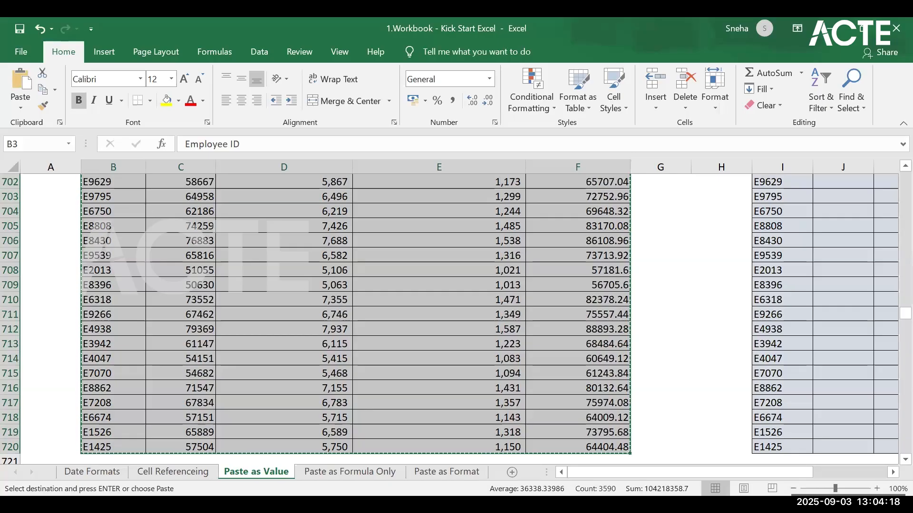
Try to select Table 20's cells from the Employee ID header, I3, as the destination for the copied Table 19.
left_click_drag(688, 476, 797, 471)
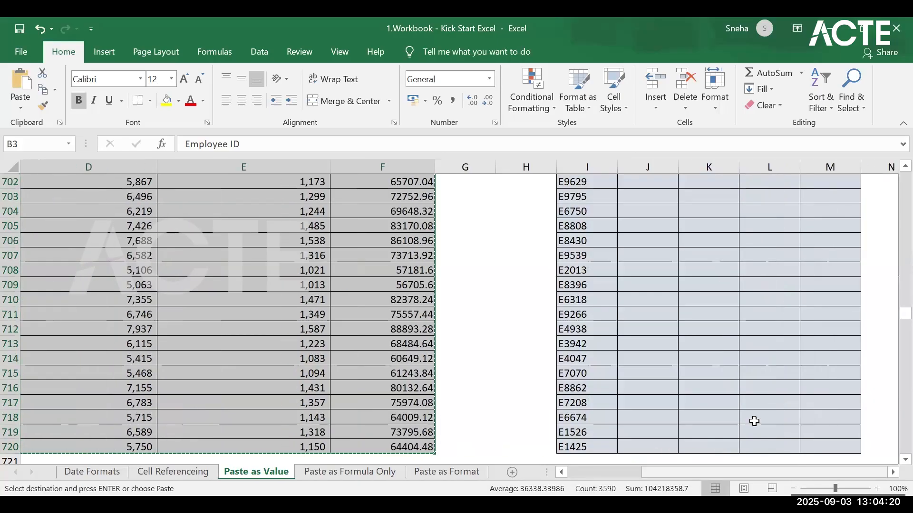
scroll(753, 421, "up", 20)
left_click_drag(905, 303, 905, 178)
left_click(588, 211)
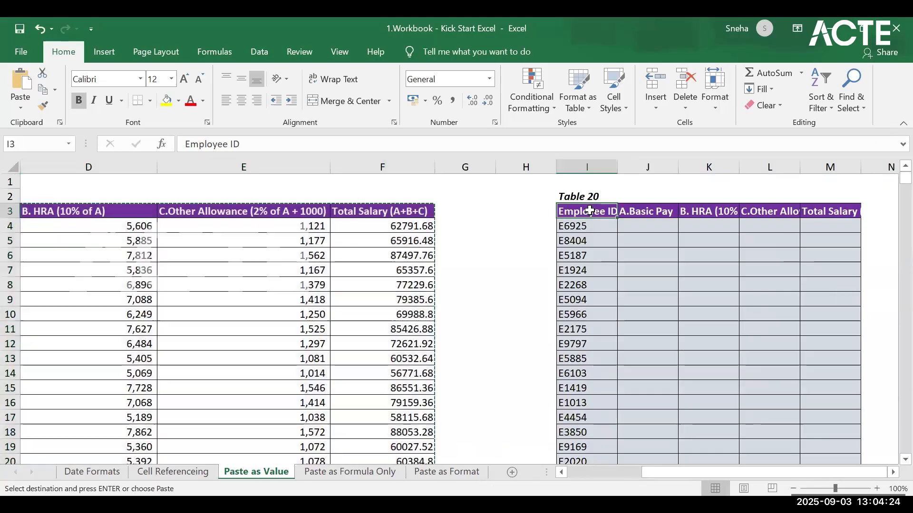
left_click_drag(741, 259, 850, 360)
left_click(575, 210)
left_click_drag(574, 210, 824, 419)
left_click(529, 230)
left_click(584, 209)
left_click_drag(584, 209, 845, 352)
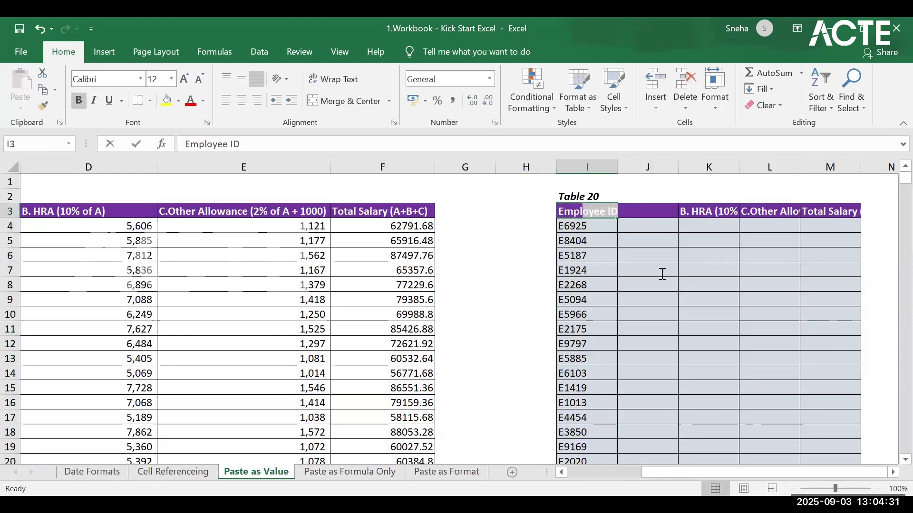
left_click(551, 211)
left_click(586, 210)
left_click_drag(587, 209, 819, 233)
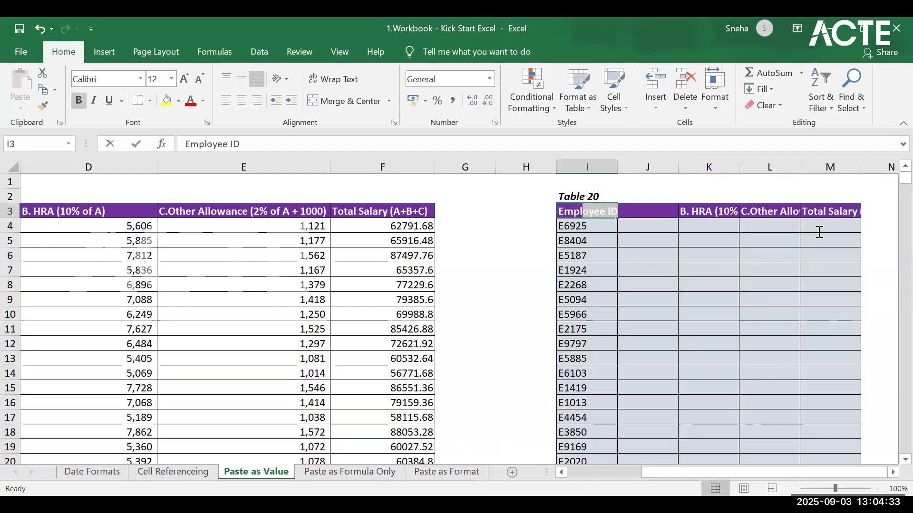
left_click(788, 270)
left_click(580, 210)
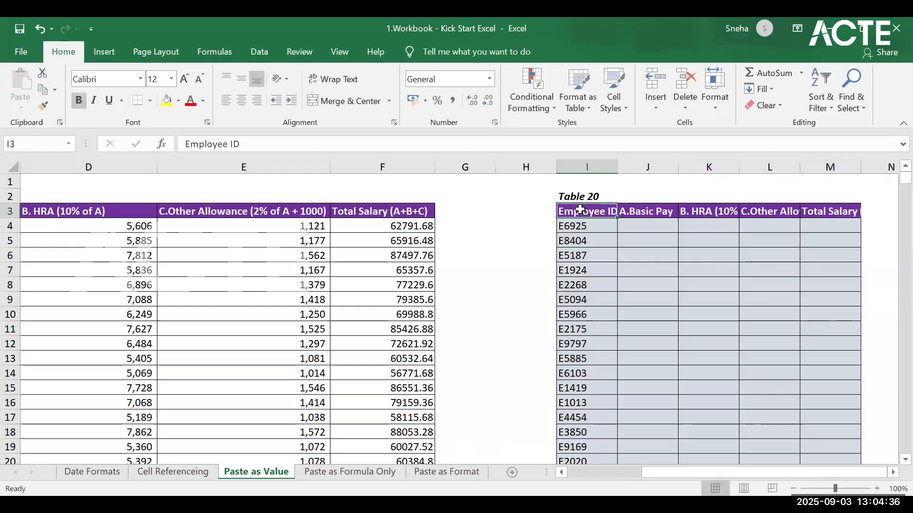
Select all of Table 20 from its header row through the last employee row, range I3:M720.
left_click_drag(613, 213, 856, 211)
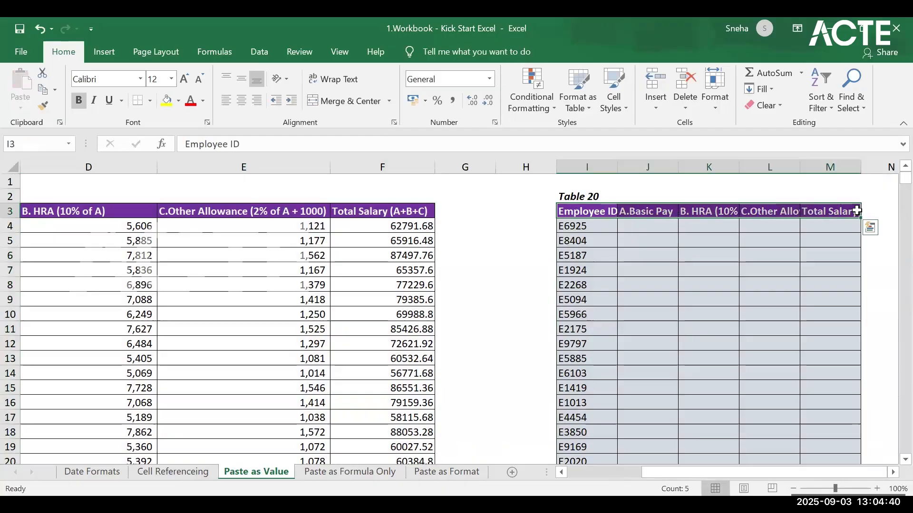
key("ctrl+shift+Down")
scroll(687, 255, "up", 20)
scroll(768, 293, "up", 20)
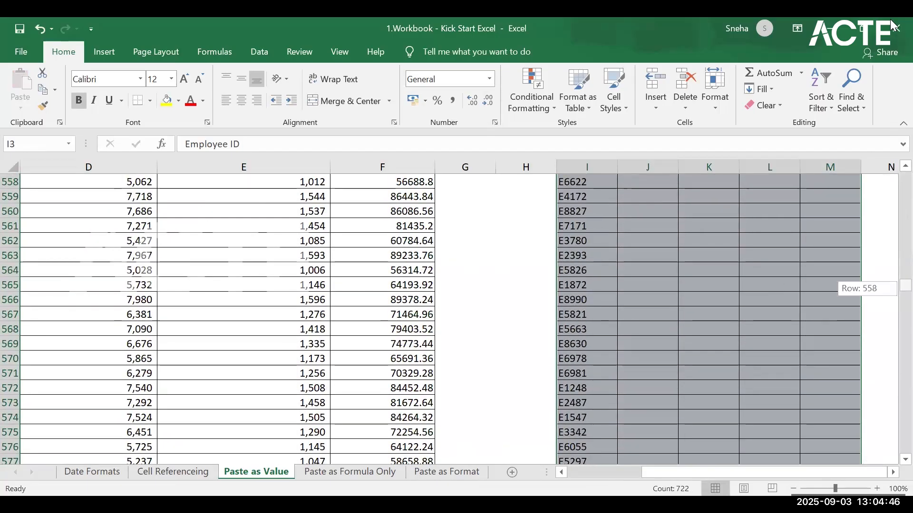
left_click_drag(905, 285, 894, 24)
Try to find a paste option for Table 20's Employee ID header cell, I3.
left_click(638, 223)
key("Left")
key("Up")
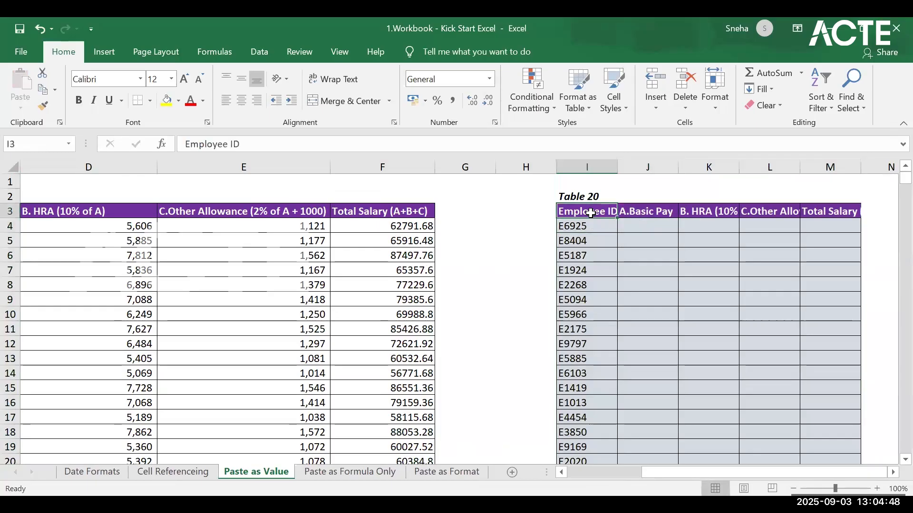
right_click(591, 213)
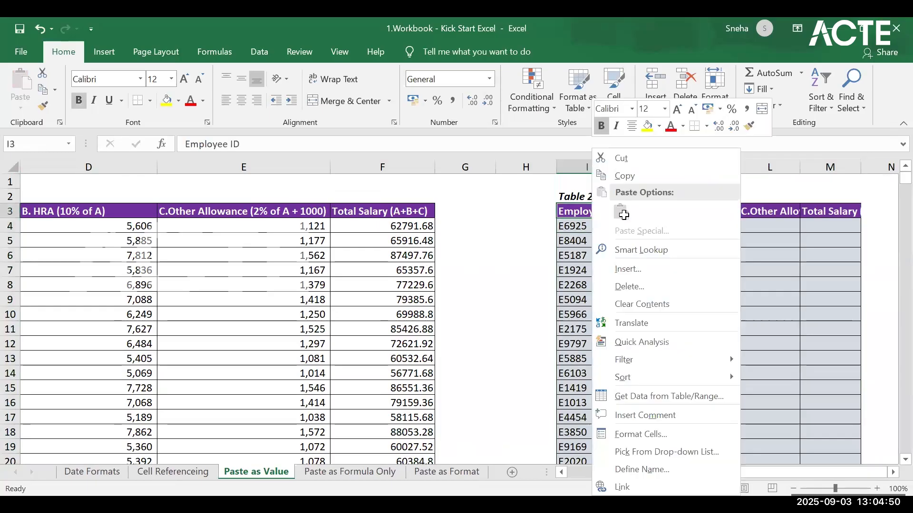
key("Escape")
left_click(660, 386)
left_click(609, 221)
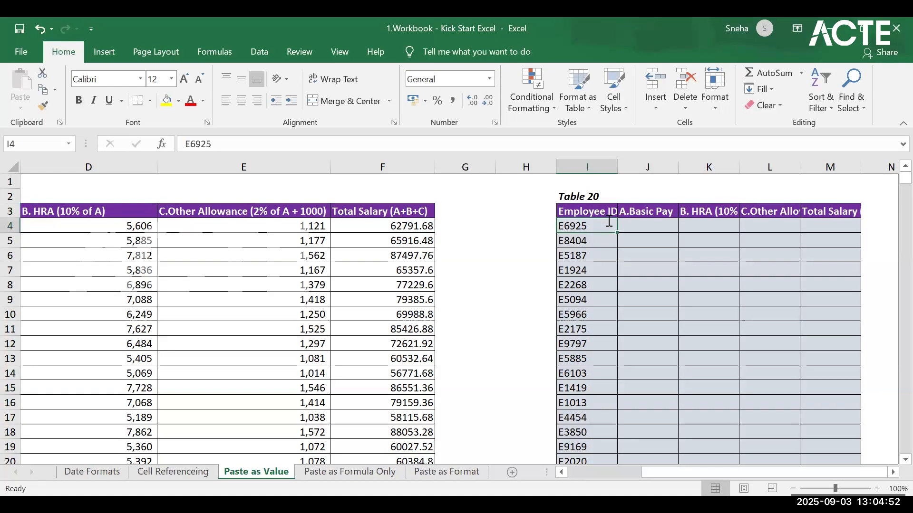
left_click(648, 269)
left_click(582, 221)
left_click(583, 211)
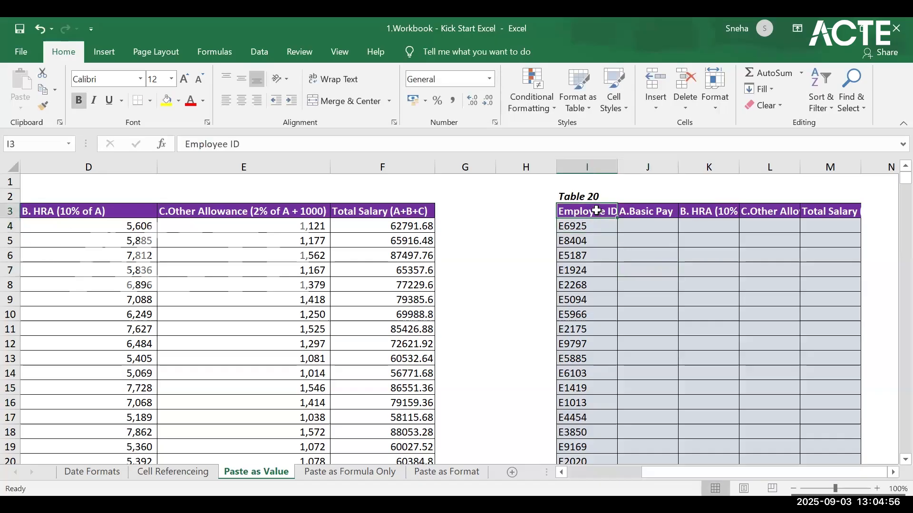
right_click(633, 224)
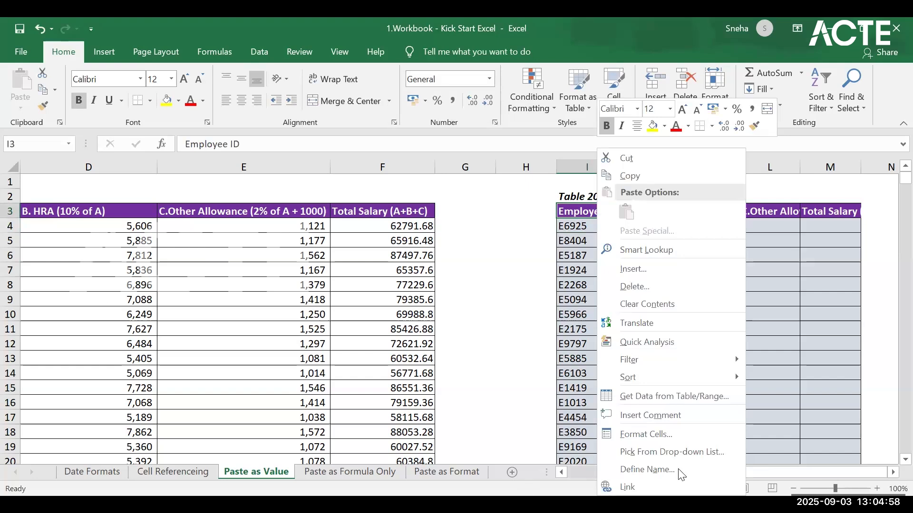
left_click_drag(679, 470, 2, 468)
Copy Table 19 again from its Employee ID header through the last Total Salary row, range B3:F720.
left_click(124, 206)
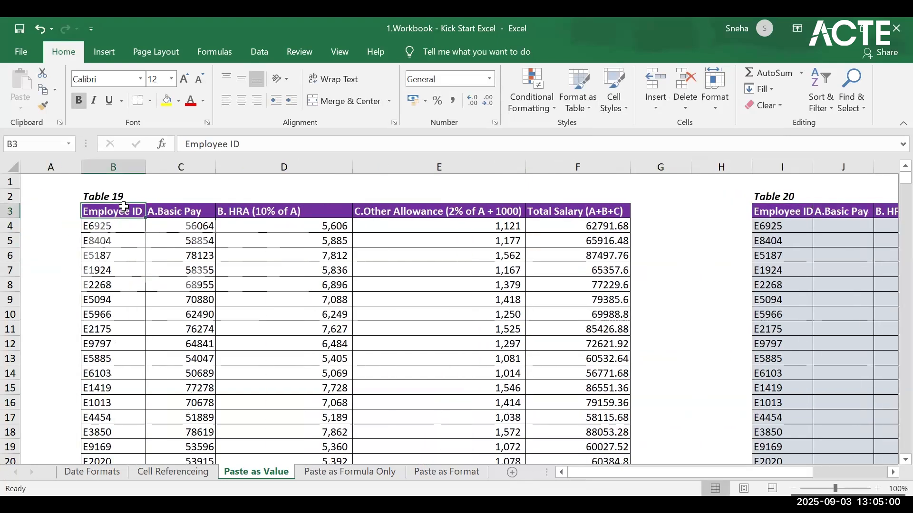
key("ctrl+a")
left_click(124, 207)
left_click_drag(123, 207, 601, 200)
left_click(156, 226)
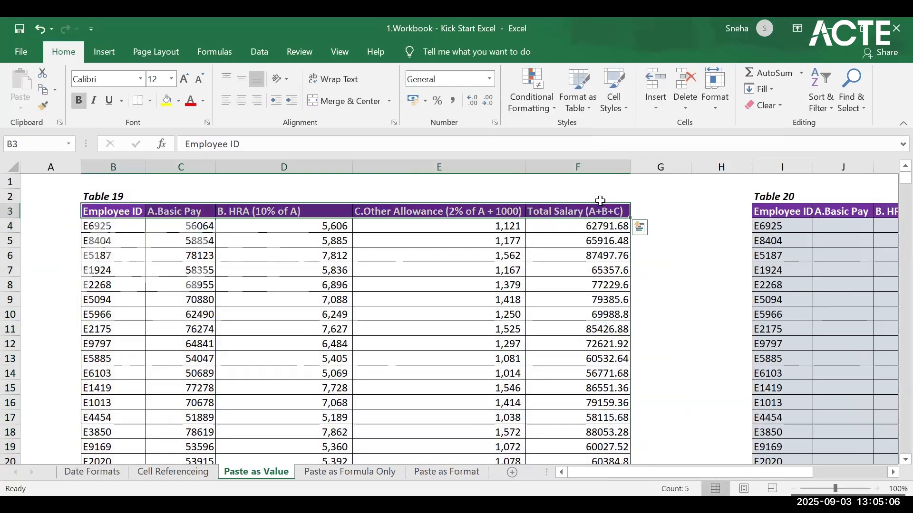
key("ctrl+shift+Down")
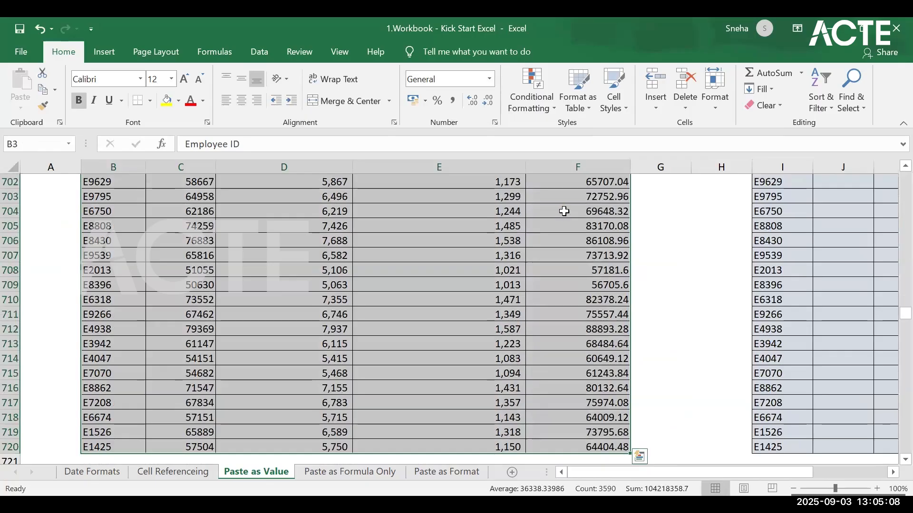
key("ctrl+c")
Paste the copied Table 19 as values into Table 20, starting at its Employee ID header in I3.
left_click_drag(711, 472, 861, 426)
scroll(886, 433, "up", 20)
left_click_drag(906, 299, 906, 178)
left_click(600, 211)
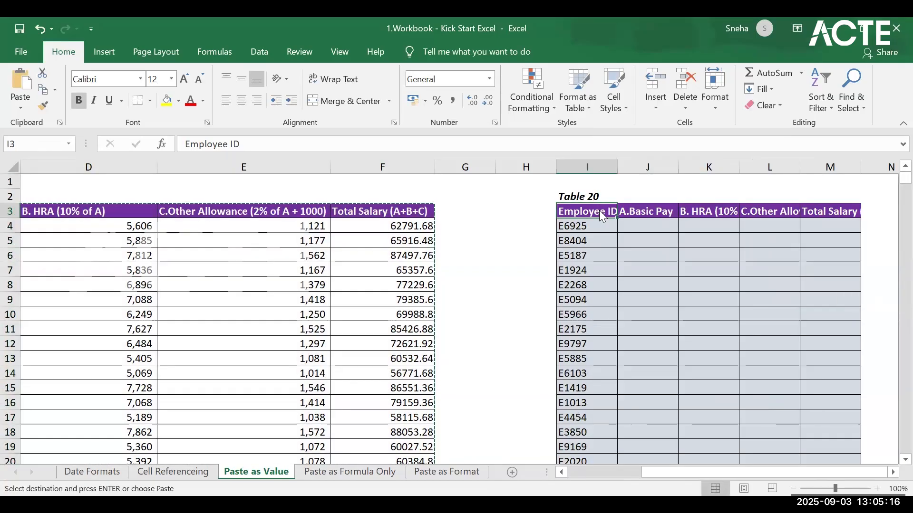
right_click(600, 218)
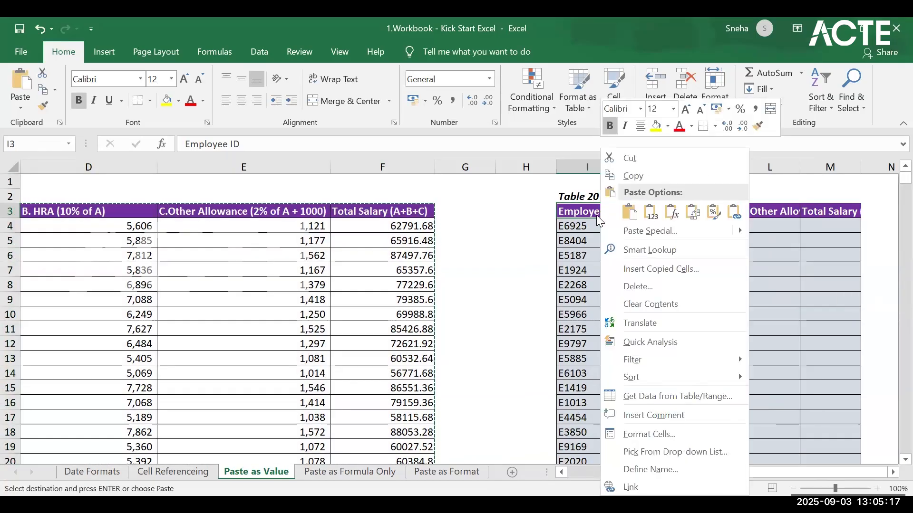
left_click(21, 102)
left_click(21, 102)
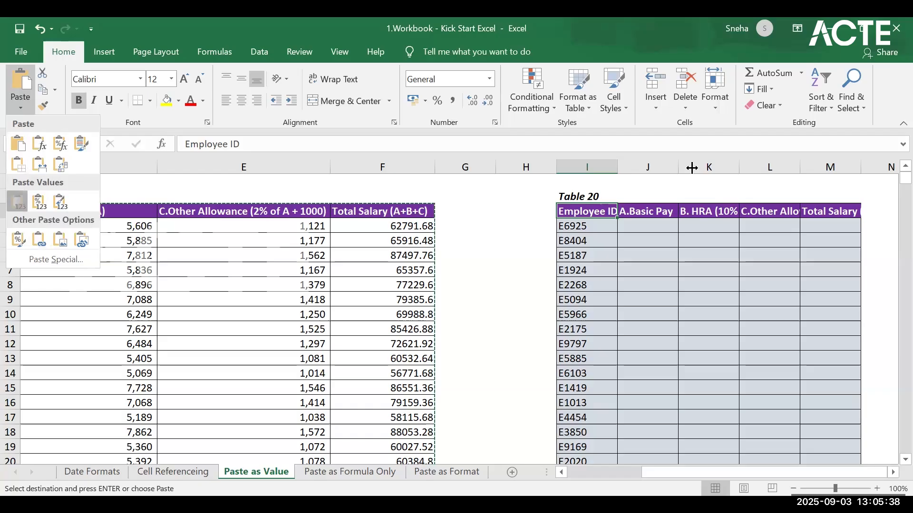
Compare the pasted contents of Table 20's cells J4, K4 and M4 with the source formula in Table 19's E4.
left_click(635, 225)
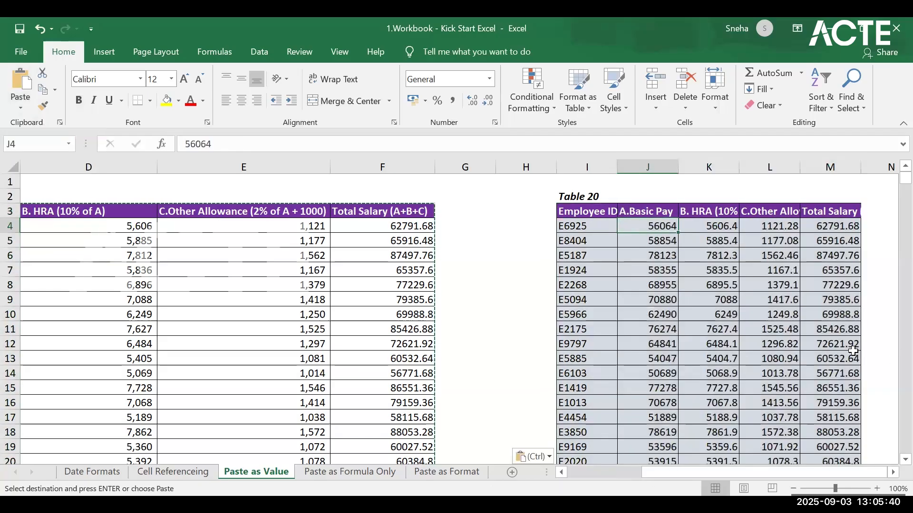
left_click(207, 230)
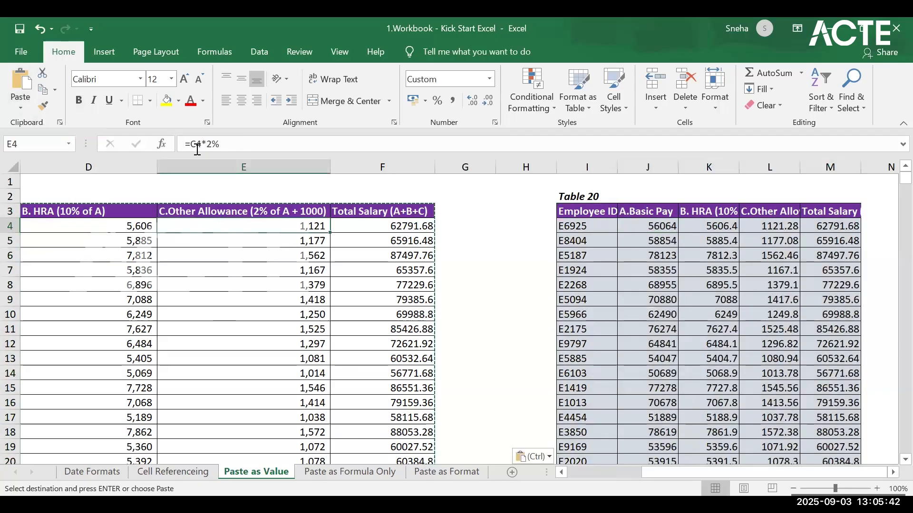
left_click(672, 229)
left_click(735, 233)
left_click(830, 227)
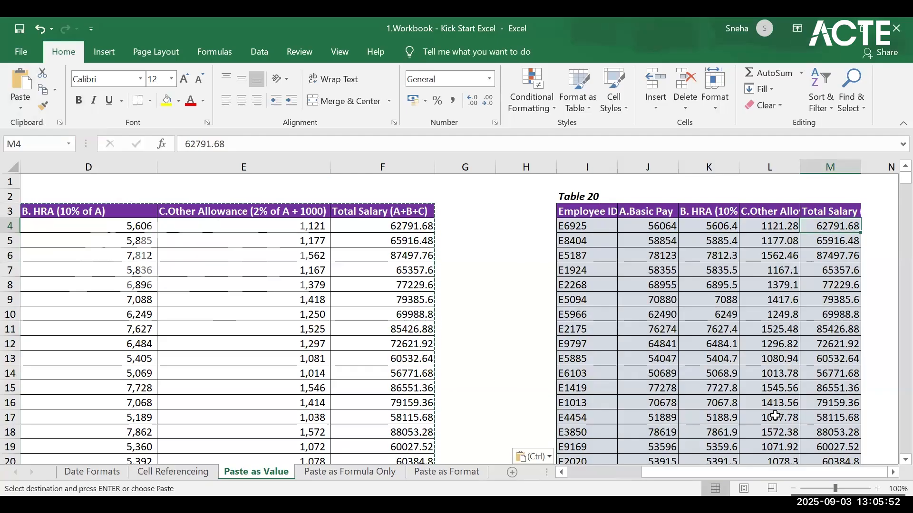
Open the Paste as Formula Only sheet and go to the header row of Table 21.
left_click(376, 473)
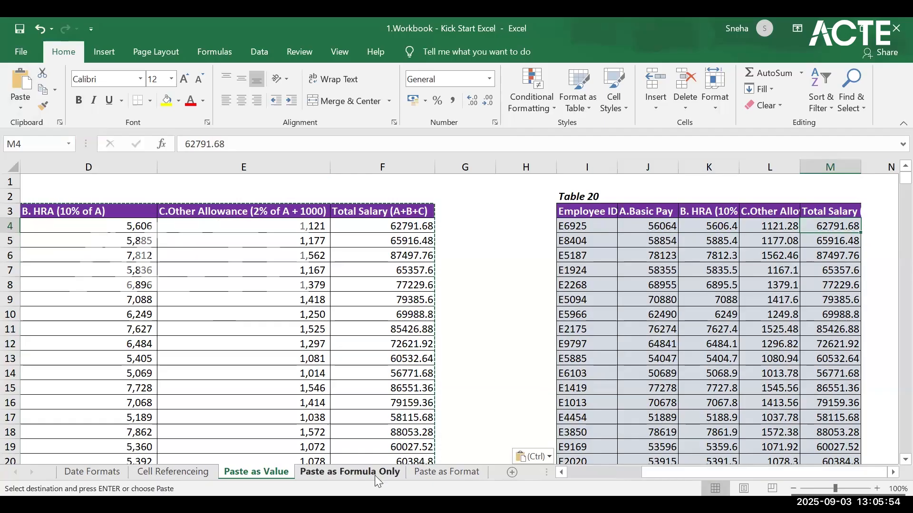
scroll(361, 328, "up", 1)
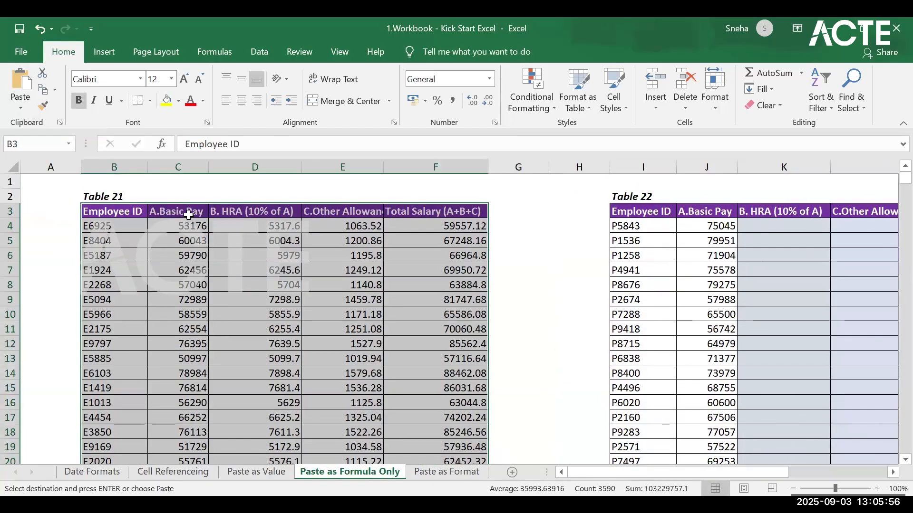
left_click(158, 216)
Copy all of Table 21 from its header row through the last employee row, range B3:F720.
left_click(118, 216)
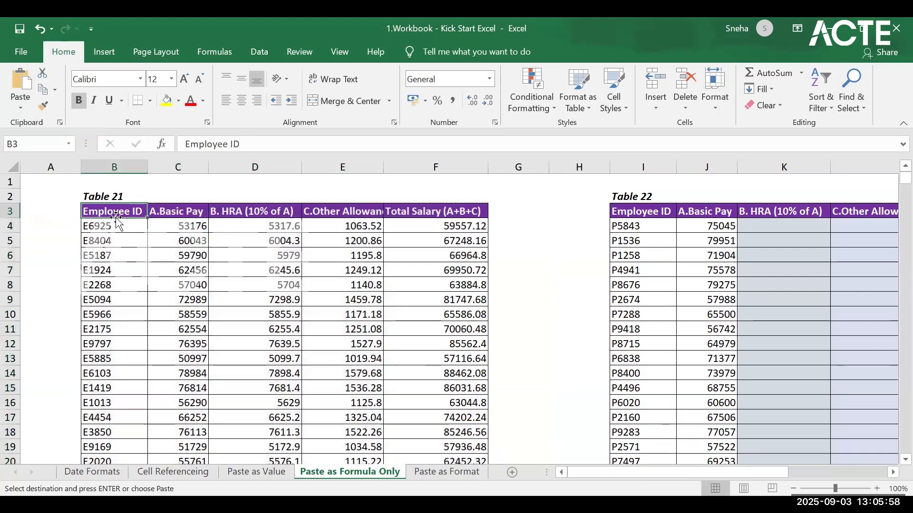
left_click(447, 209, "shift")
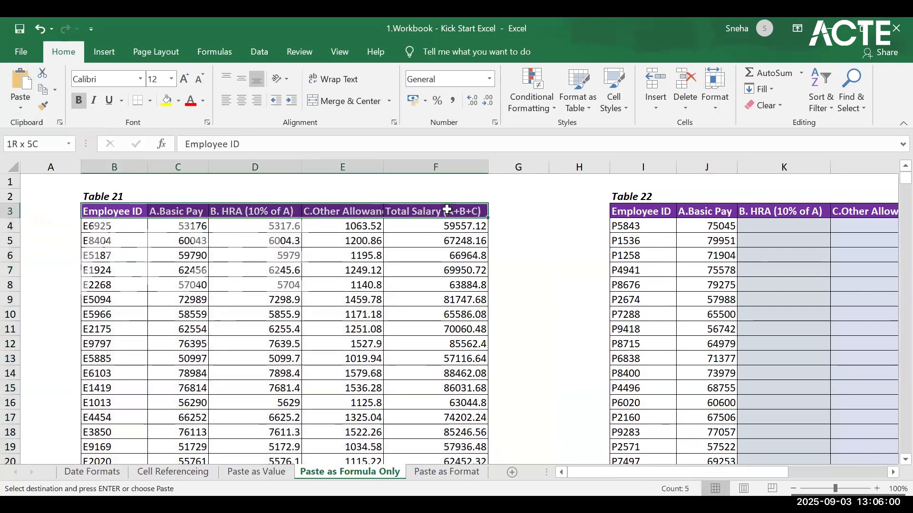
key("ctrl+shift+Down")
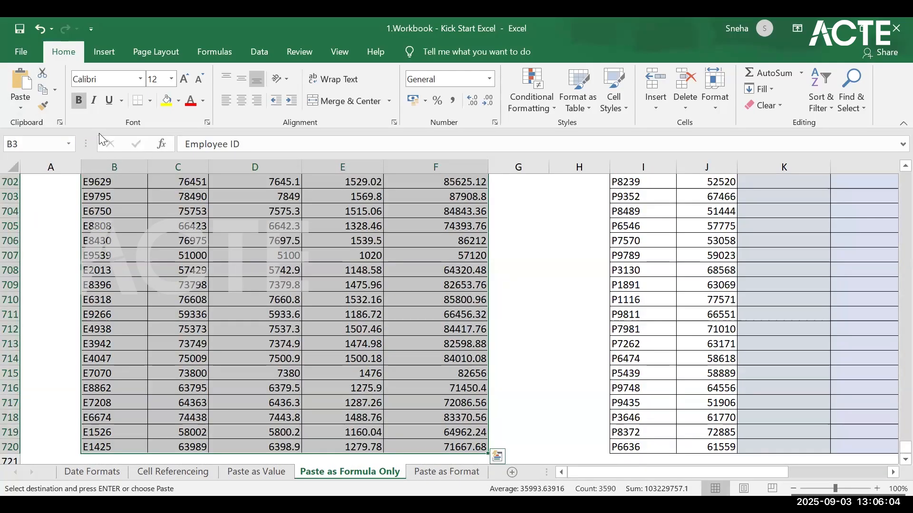
key("ctrl+c")
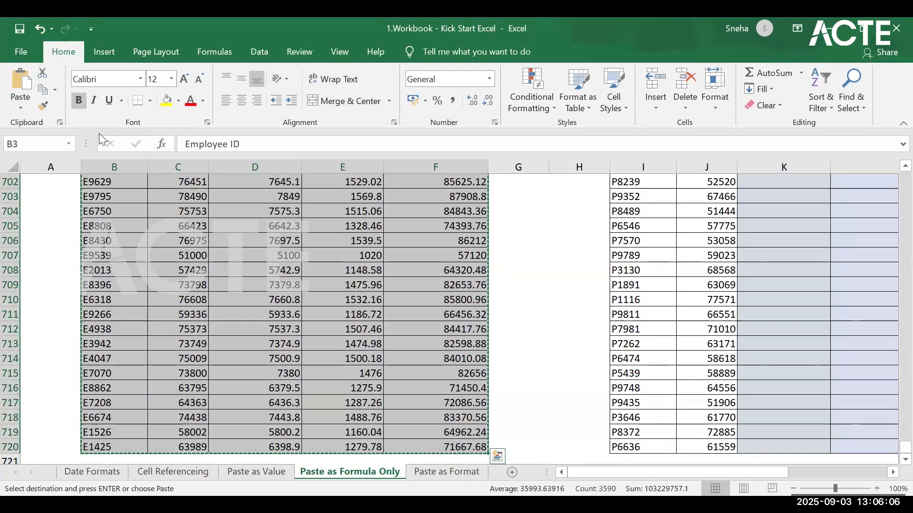
Try to copy only Table 21's HRA, Other Allowance and Total Salary columns with cell F710 left out of the selection.
scroll(812, 369, "up", 5)
scroll(812, 365, "up", 15)
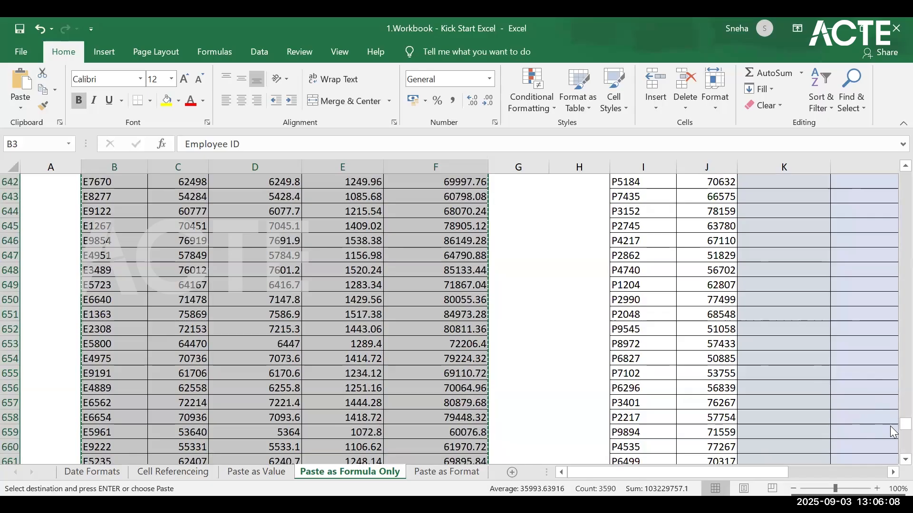
scroll(889, 390, "up", 4)
left_click_drag(905, 411, 904, 180)
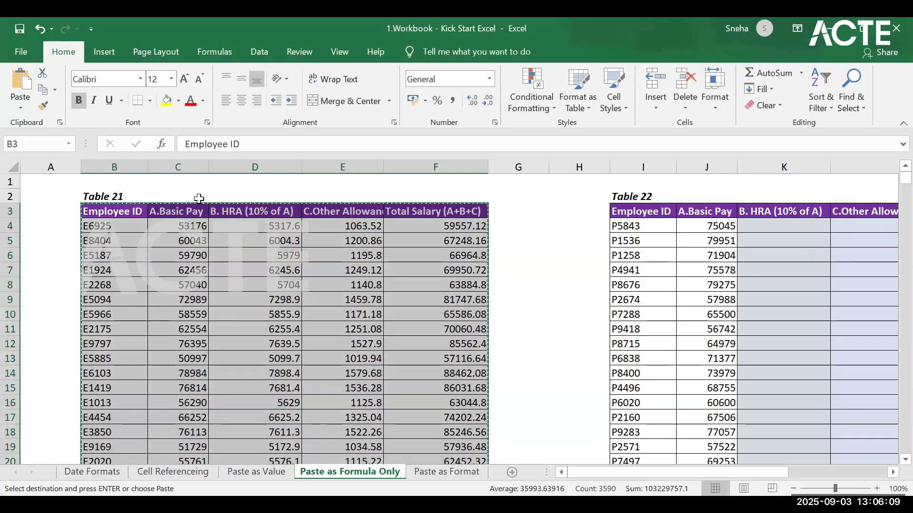
left_click(224, 209)
left_click_drag(323, 211, 444, 293)
key("ctrl+shift+Down")
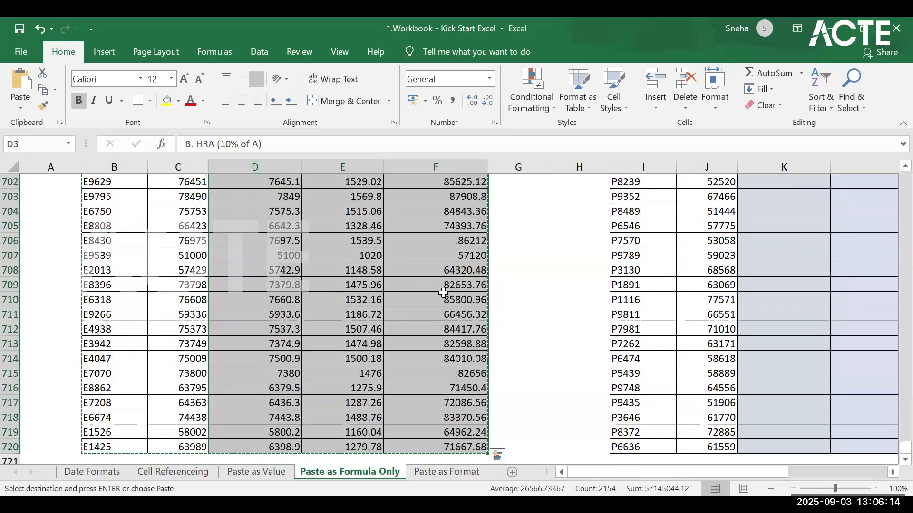
left_click(446, 298, "ctrl")
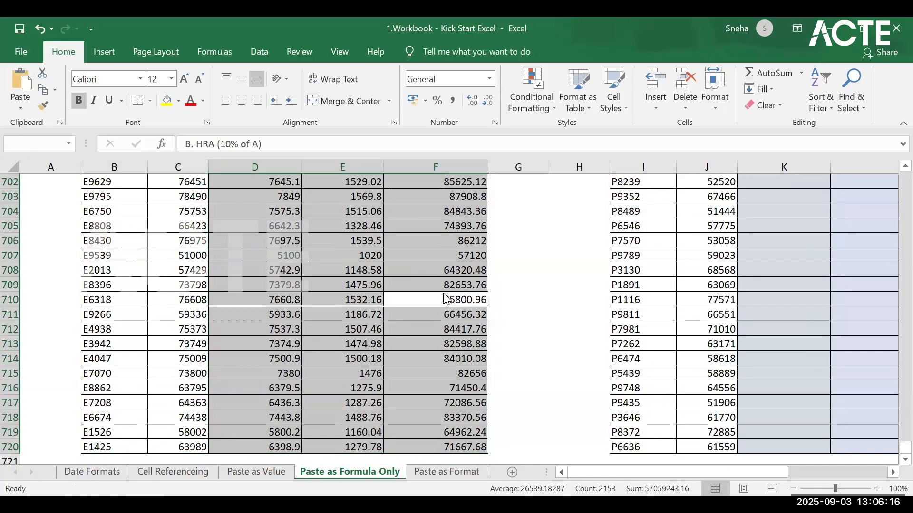
key("ctrl+c")
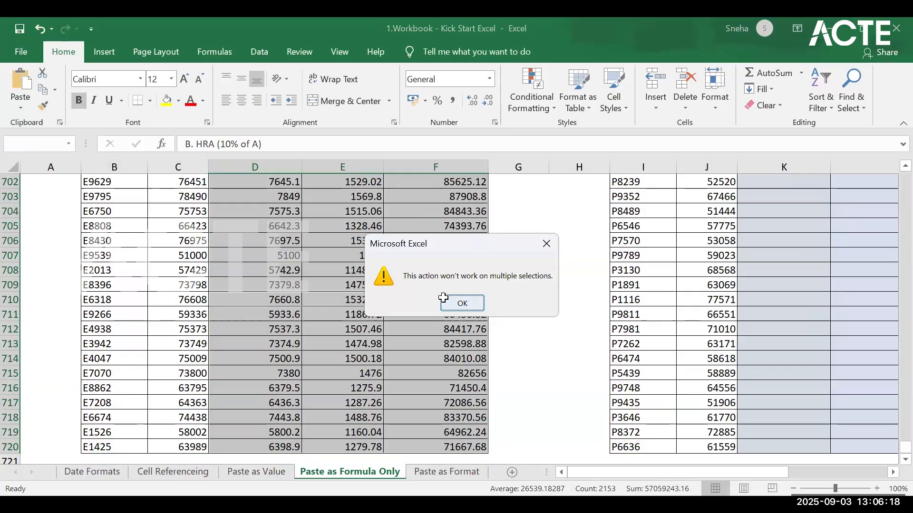
left_click(468, 301)
key("ctrl+c")
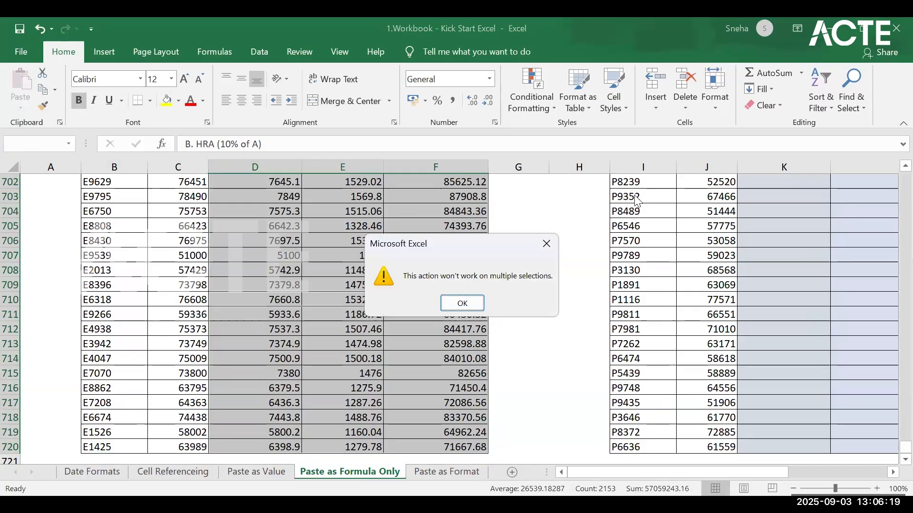
left_click(547, 244)
Copy Table 21's HRA, Other Allowance and Total Salary columns from the headers through the last employee row, range D3:F720.
scroll(824, 315, "up", 14)
scroll(825, 315, "up", 7)
left_click_drag(904, 430, 904, 178)
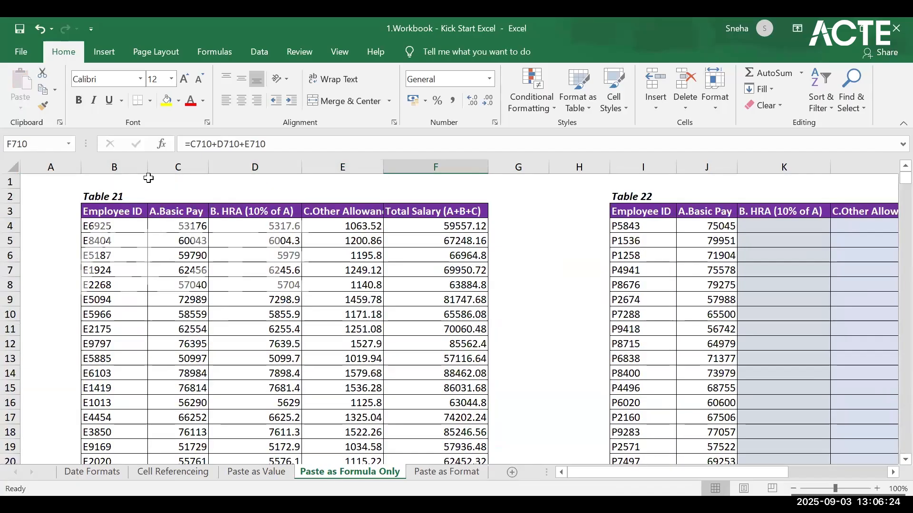
left_click_drag(236, 210, 444, 280)
key("ctrl+shift+Down")
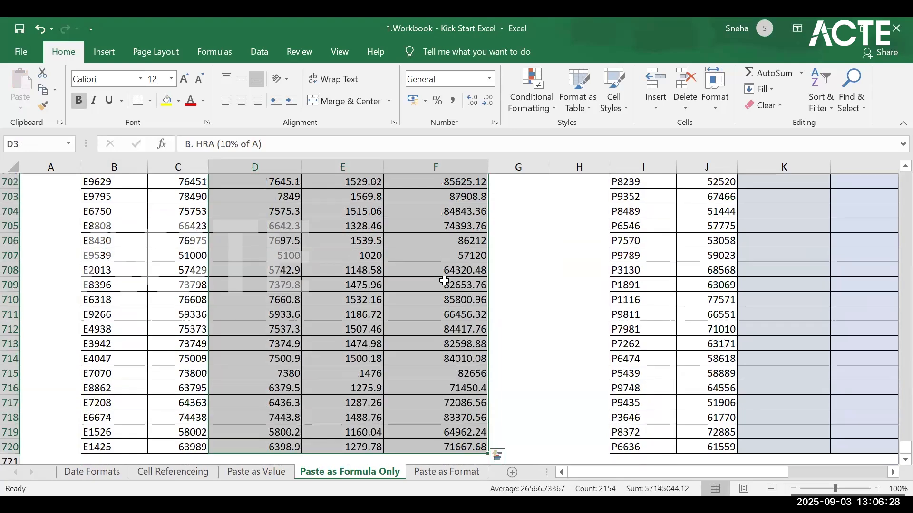
key("ctrl+c")
scroll(342, 342, "up", 20)
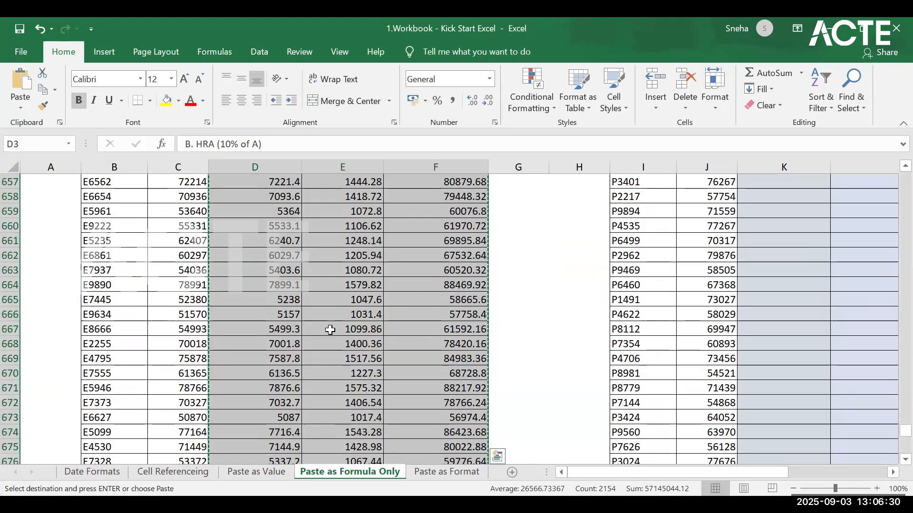
left_click_drag(894, 412, 894, 121)
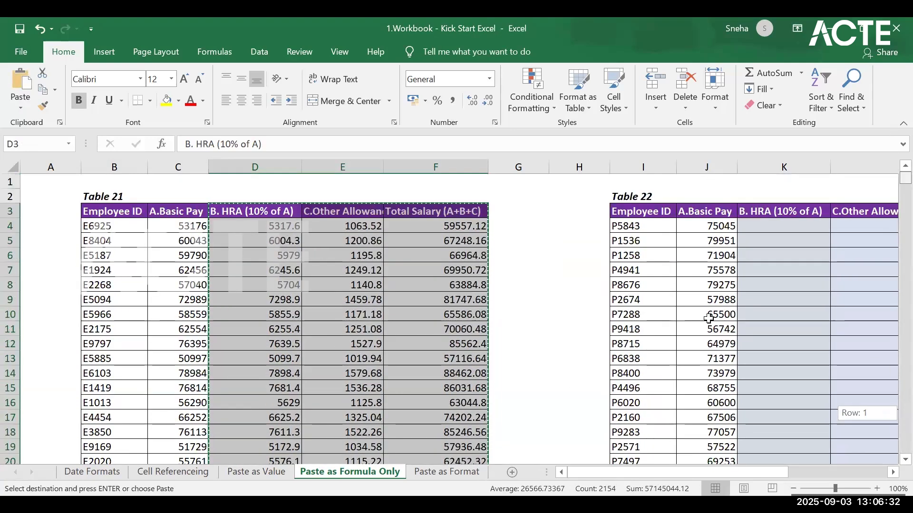
Try to paste the copied Table 21 columns as formulas only into Table 22 starting at K4.
left_click(274, 235)
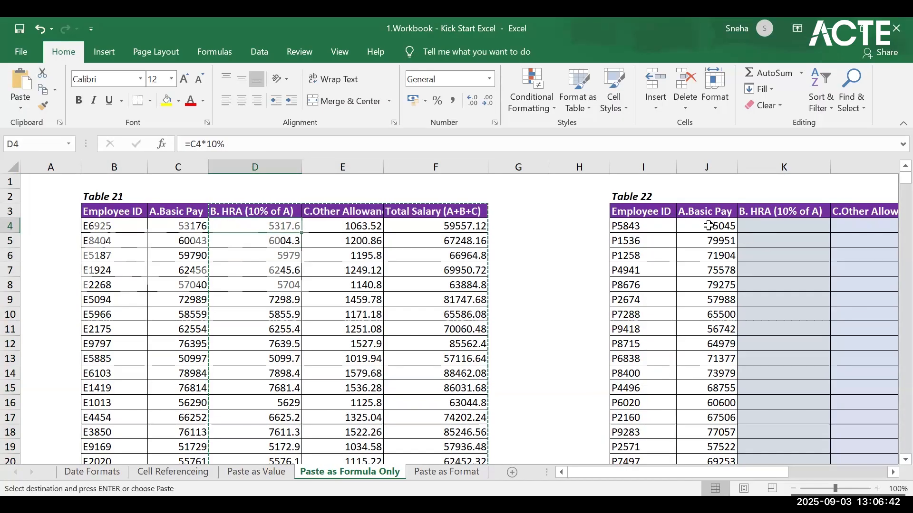
left_click(783, 225)
right_click(783, 226)
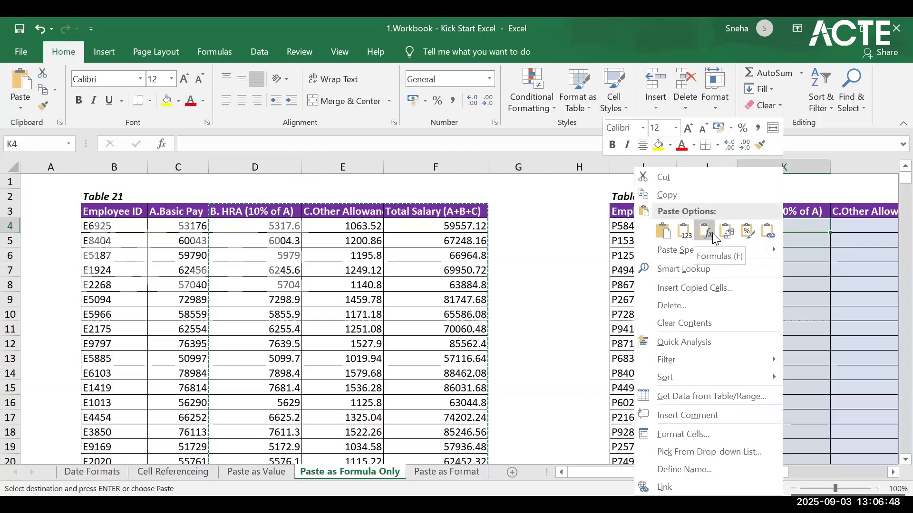
left_click(708, 231)
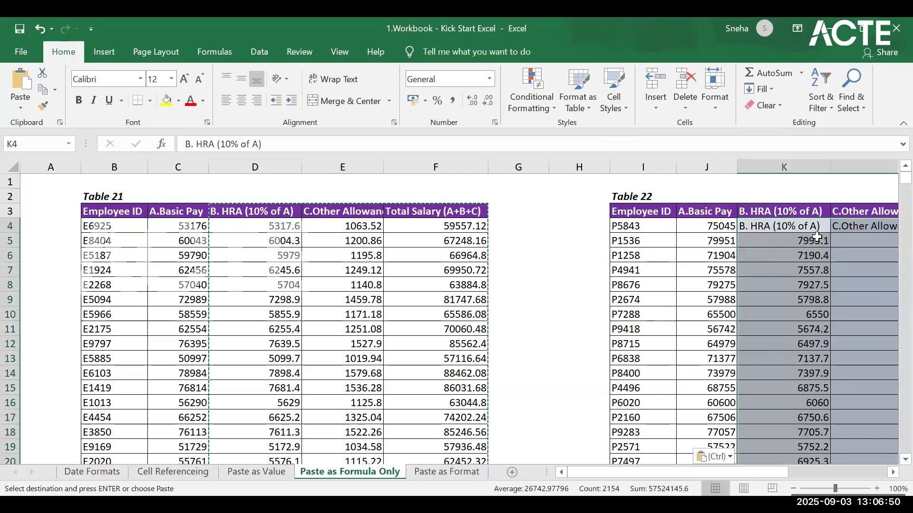
key("Return")
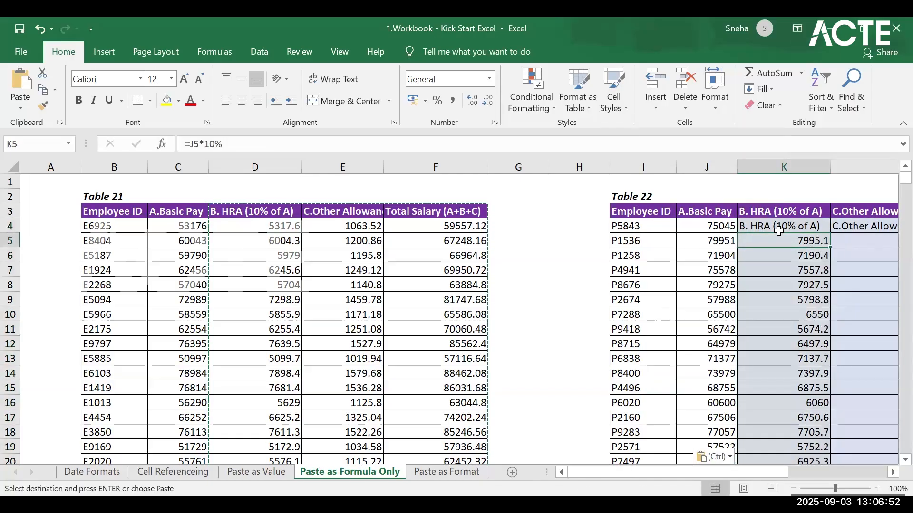
key("shift+Return")
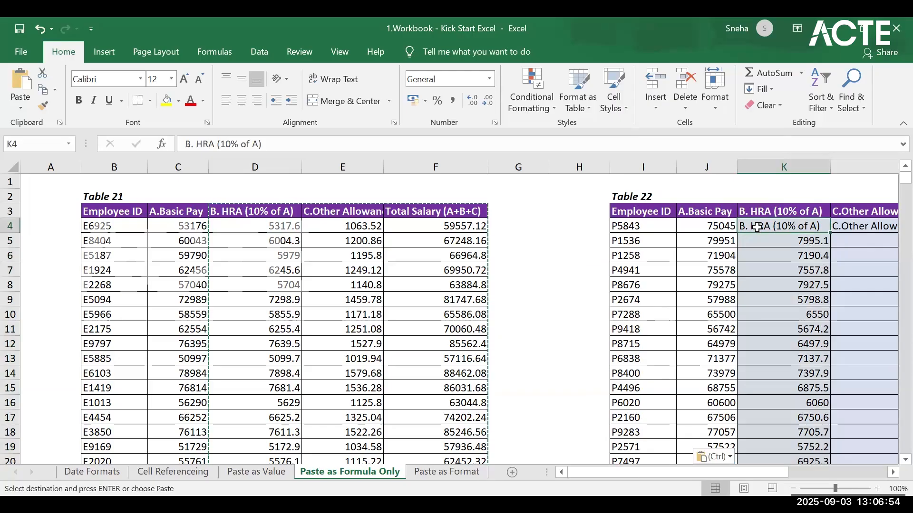
key("ctrl+z")
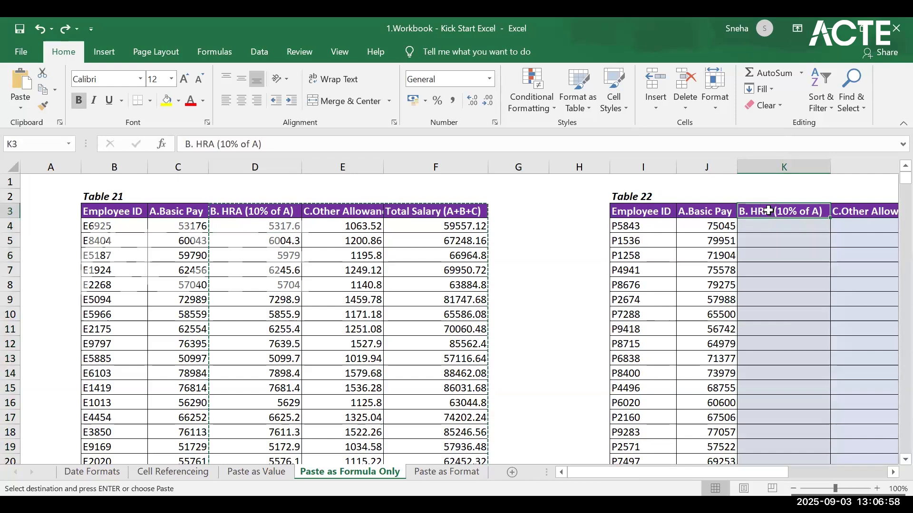
Paste the copied columns into Table 22 as formulas only, starting at header cell K3.
right_click(769, 211)
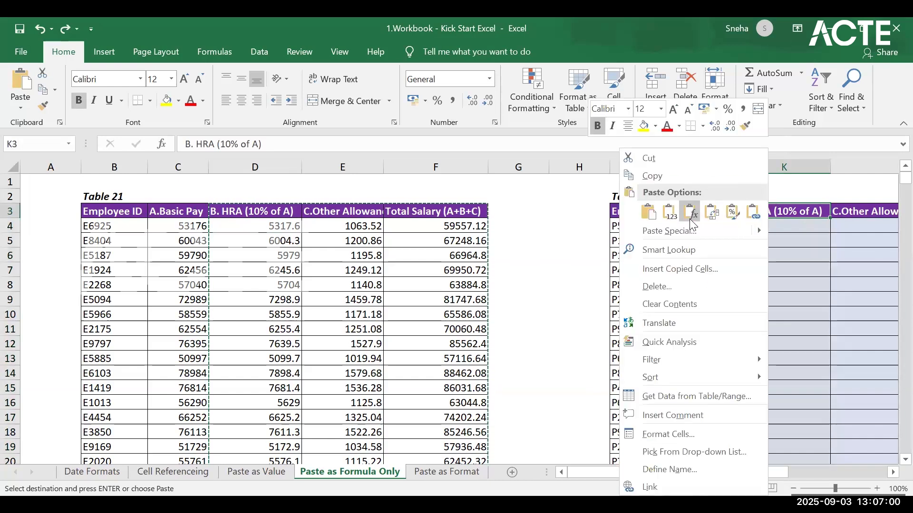
left_click(690, 219)
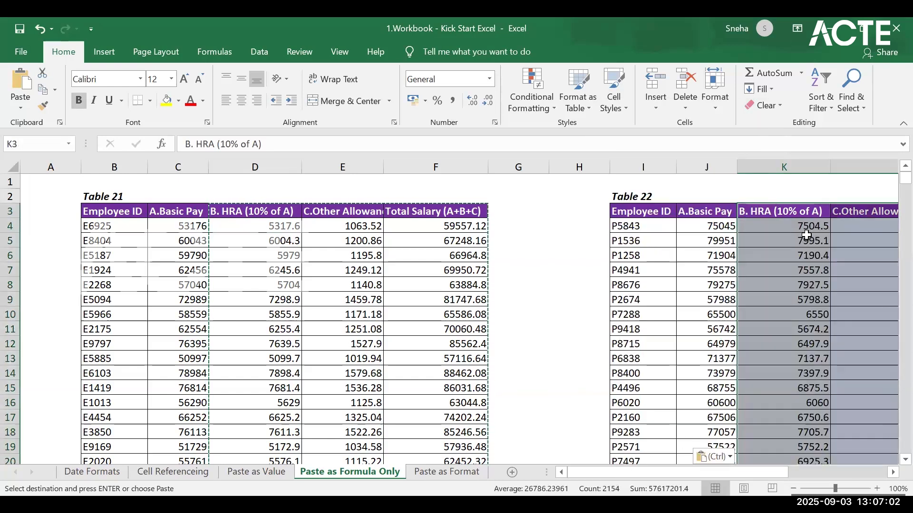
left_click(725, 229)
Compare the pasted formula in Table 22's K4 with the source in Table 21's D4, and view Table 22's remaining columns.
left_click(797, 222)
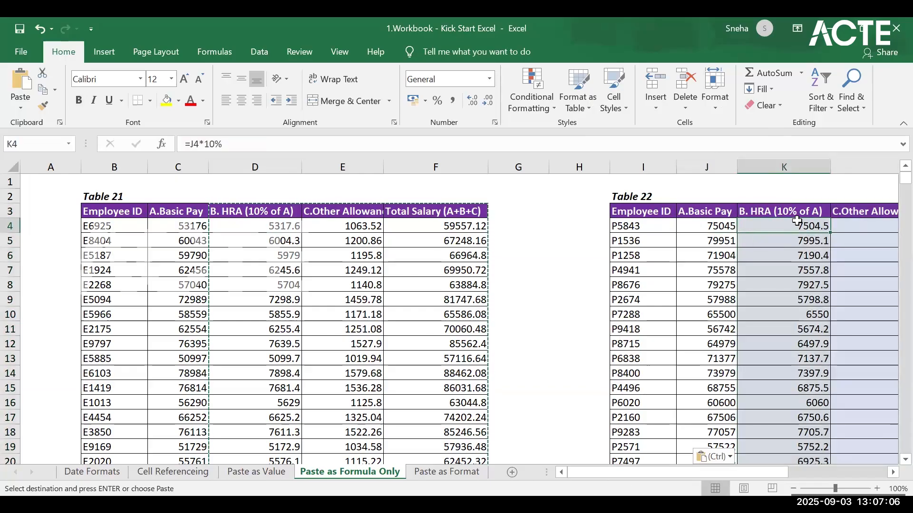
left_click(236, 228)
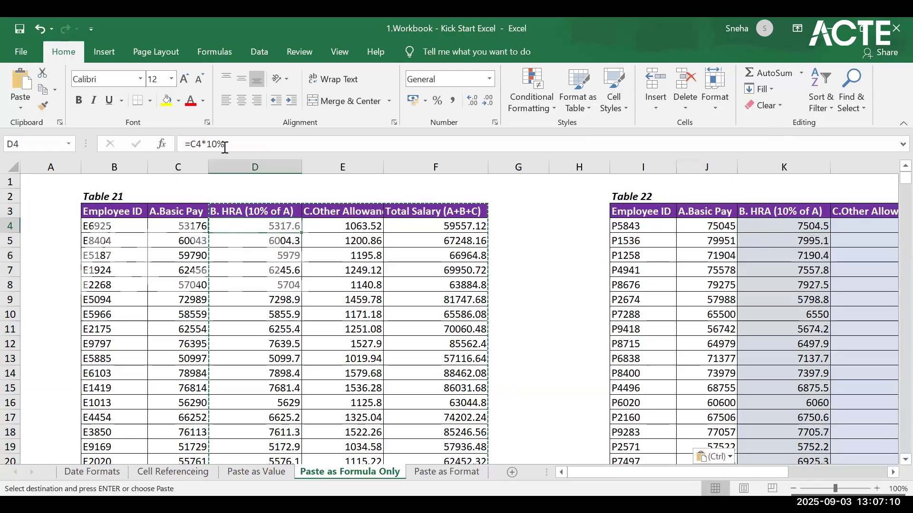
left_click(816, 225)
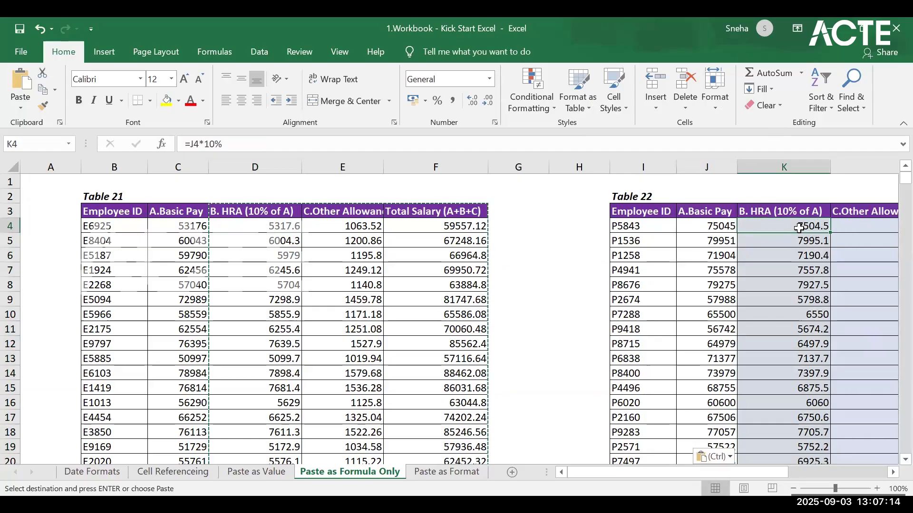
left_click_drag(735, 474, 861, 443)
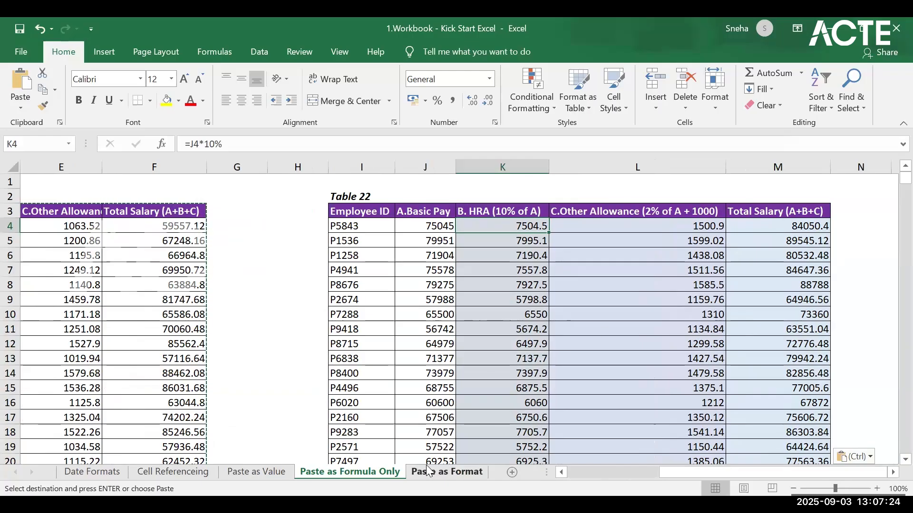
Open the Paste as Format sheet and copy all of Table 23 with its headers, range B3:F720.
key("ctrl+Page_Down")
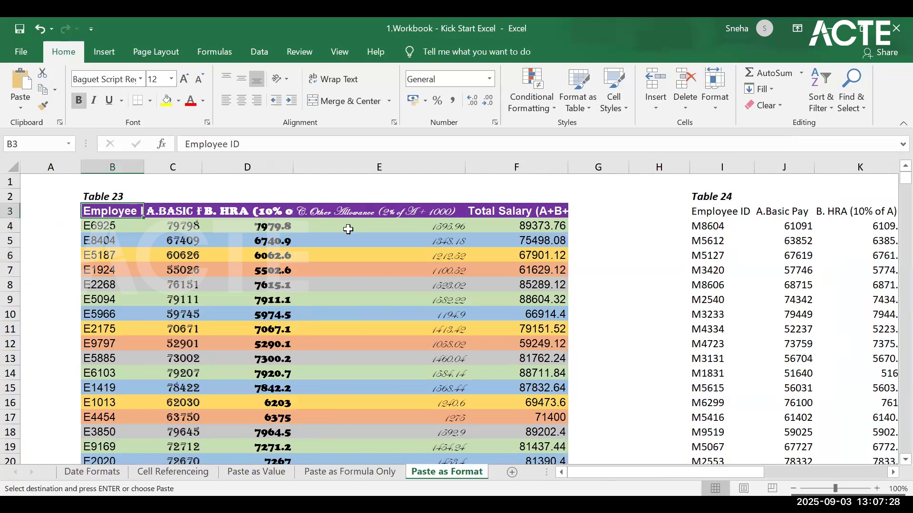
left_click(784, 256)
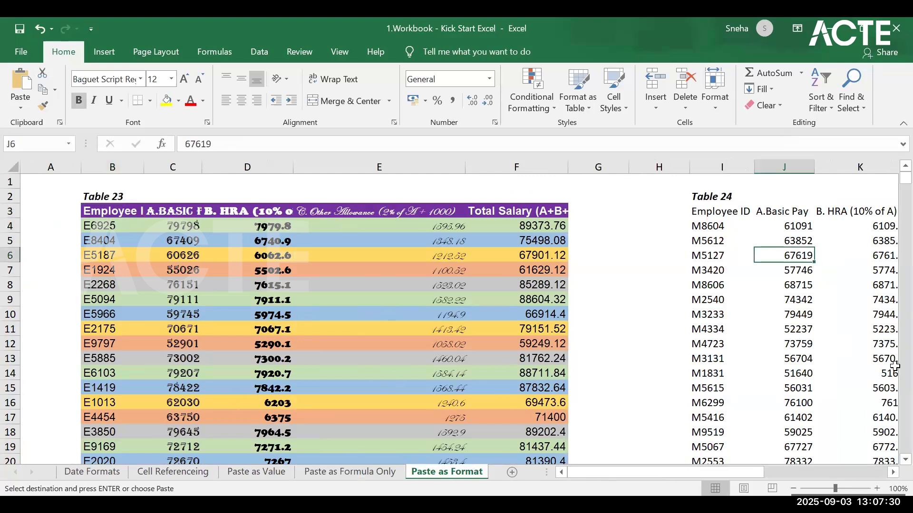
left_click_drag(120, 209, 513, 376)
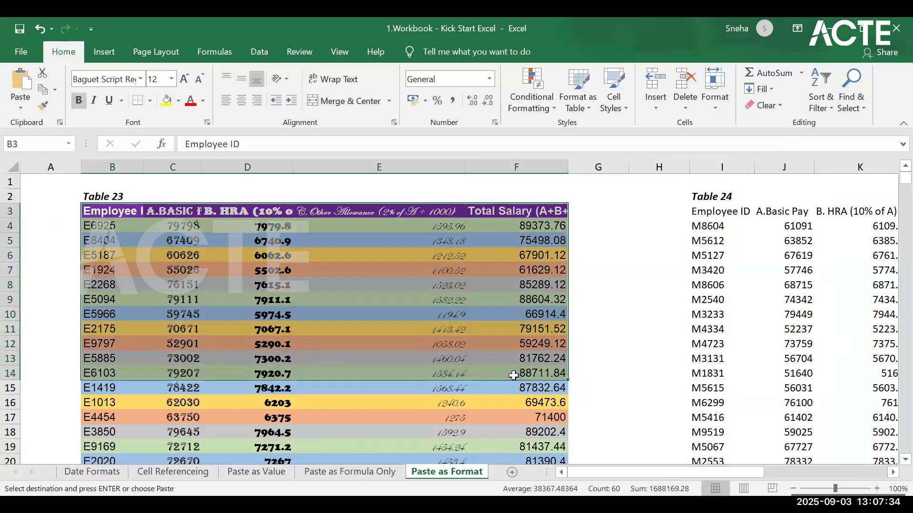
key("ctrl+shift+Down")
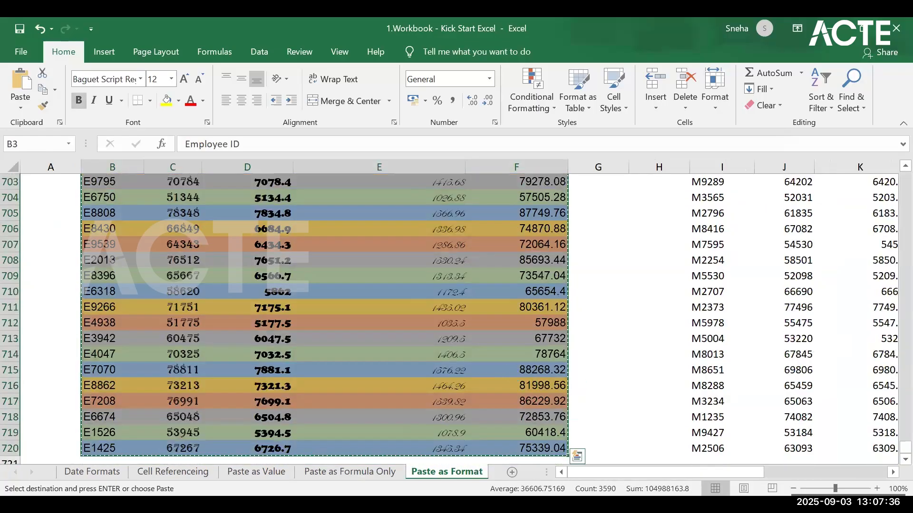
left_click_drag(906, 448, 905, 178)
Paste only Table 23's formatting onto Table 24, starting at header cell I3.
left_click(710, 208)
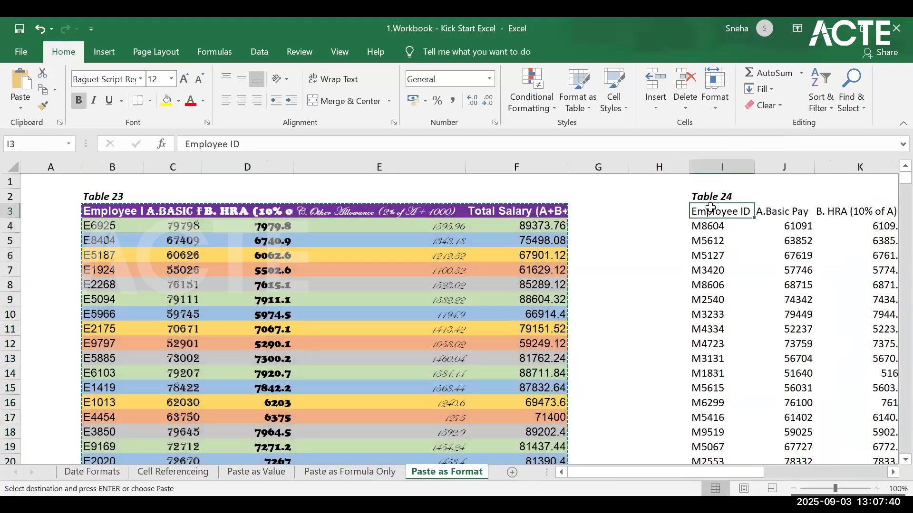
right_click(713, 213)
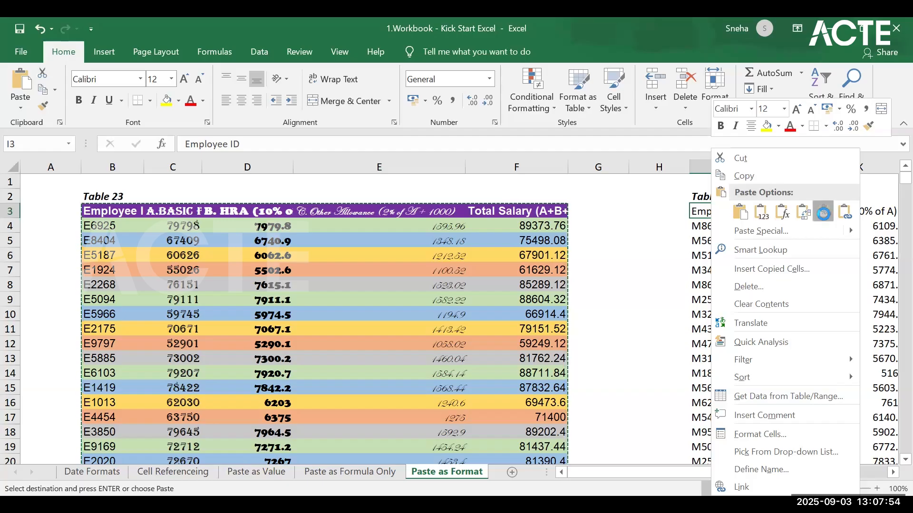
left_click(825, 214)
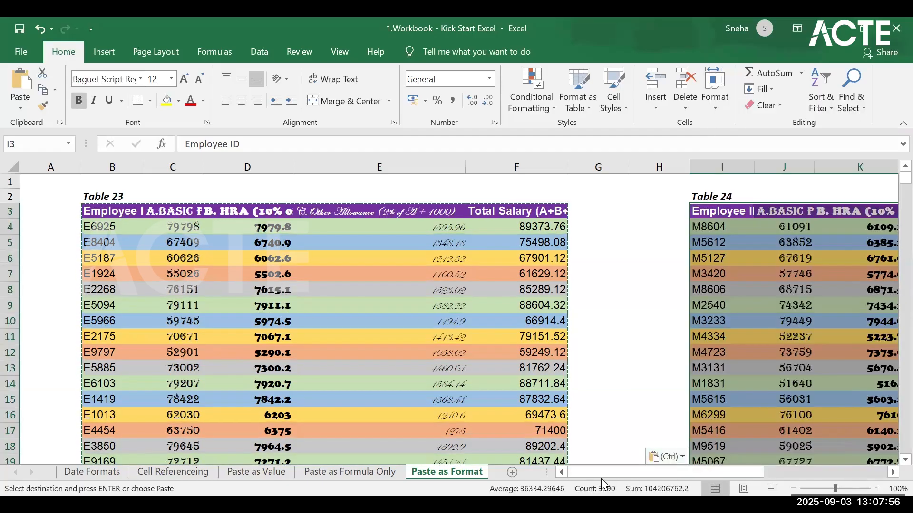
Compare the fonts and row colours of Table 24 with those of Table 23 across their columns and rows.
left_click_drag(702, 472, 829, 472)
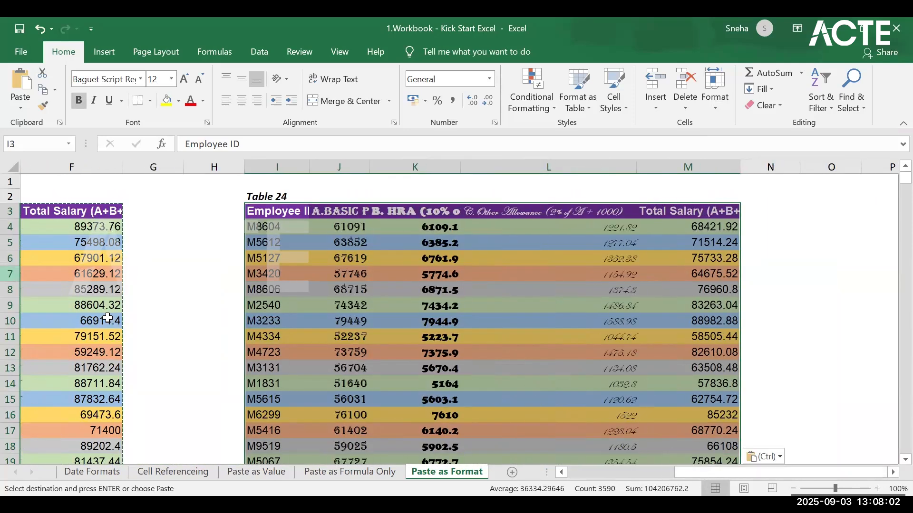
left_click_drag(680, 472, 575, 472)
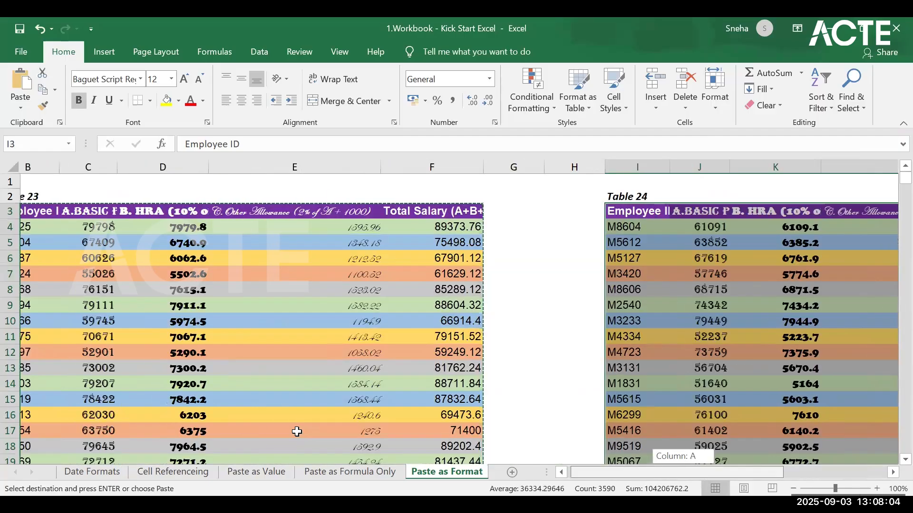
left_click(659, 319)
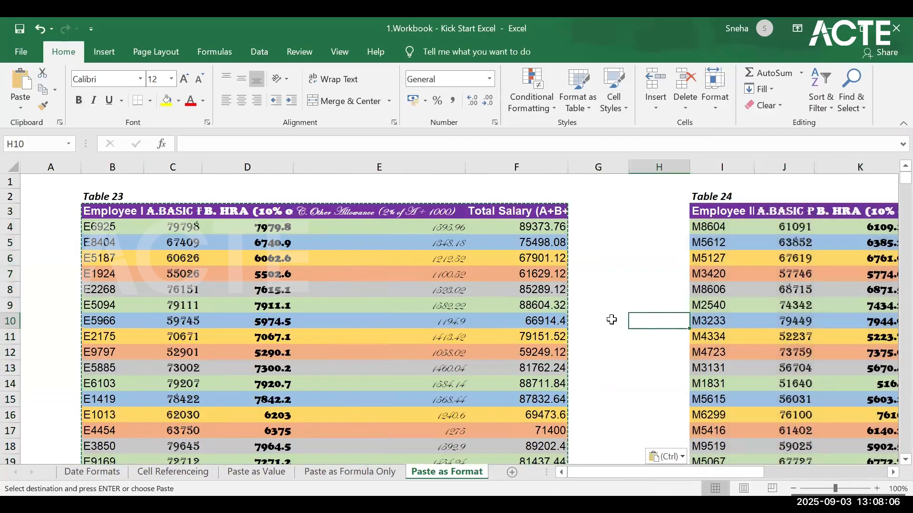
scroll(612, 319, "down", 8)
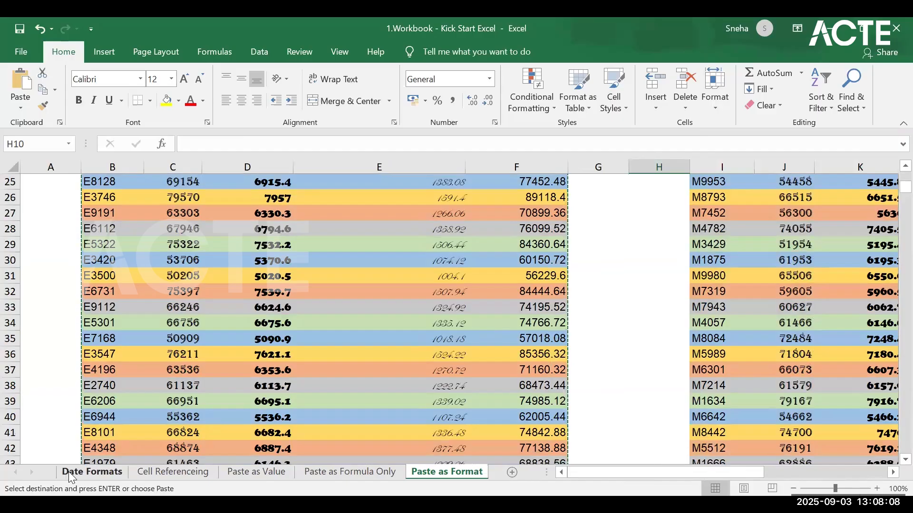
Review the Date Formats, Cell Referenceing, Paste as Value and Paste as Formula Only sheets, and return to the top of Paste as Format.
left_click(69, 472)
left_click(151, 477)
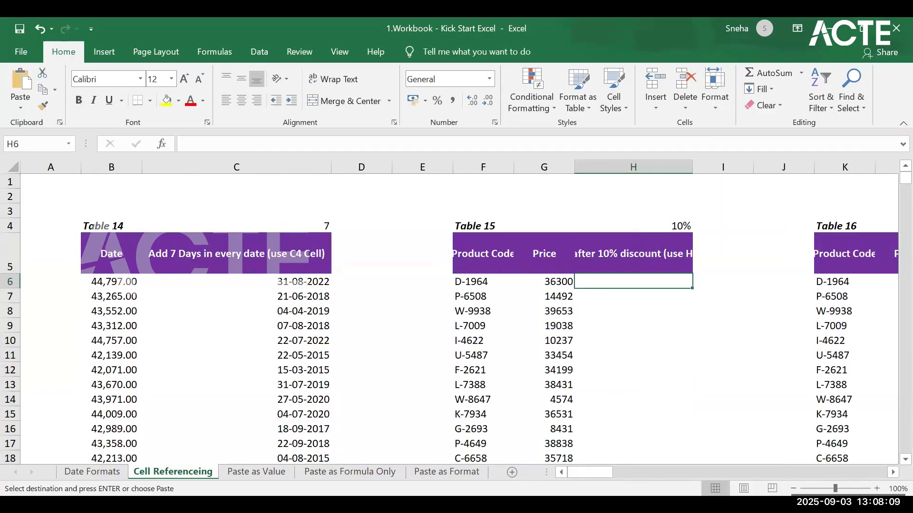
left_click(276, 478)
left_click(380, 477)
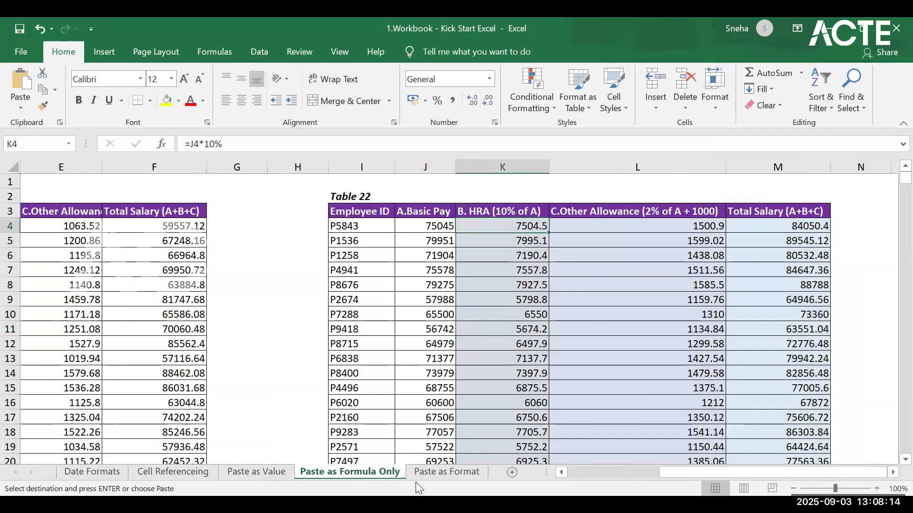
left_click(433, 477)
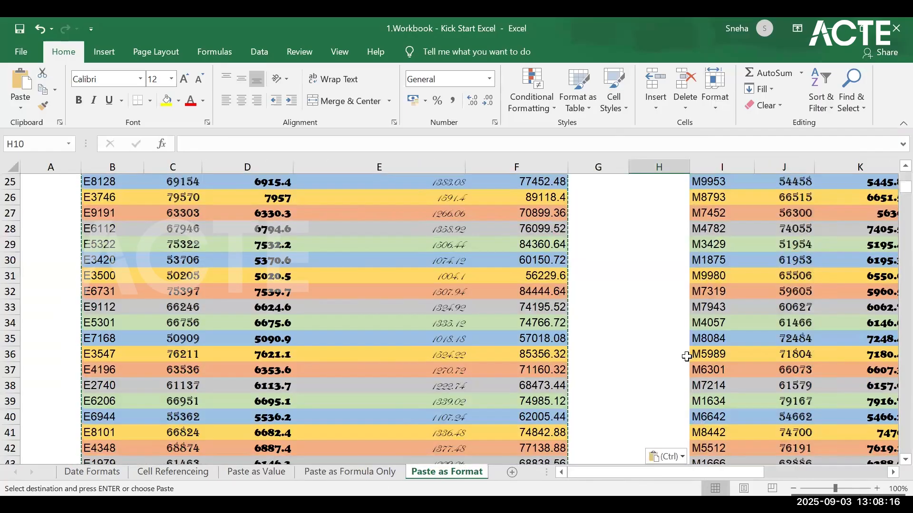
scroll(648, 415, "up", 8)
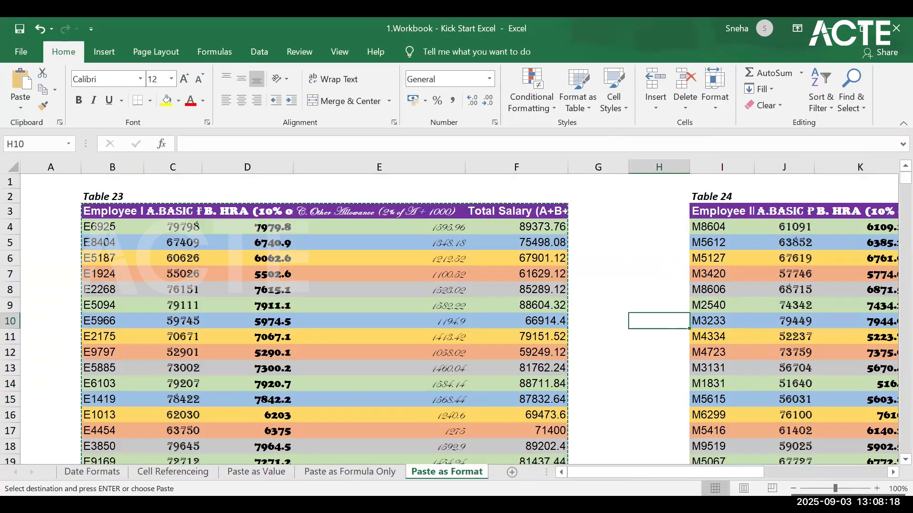